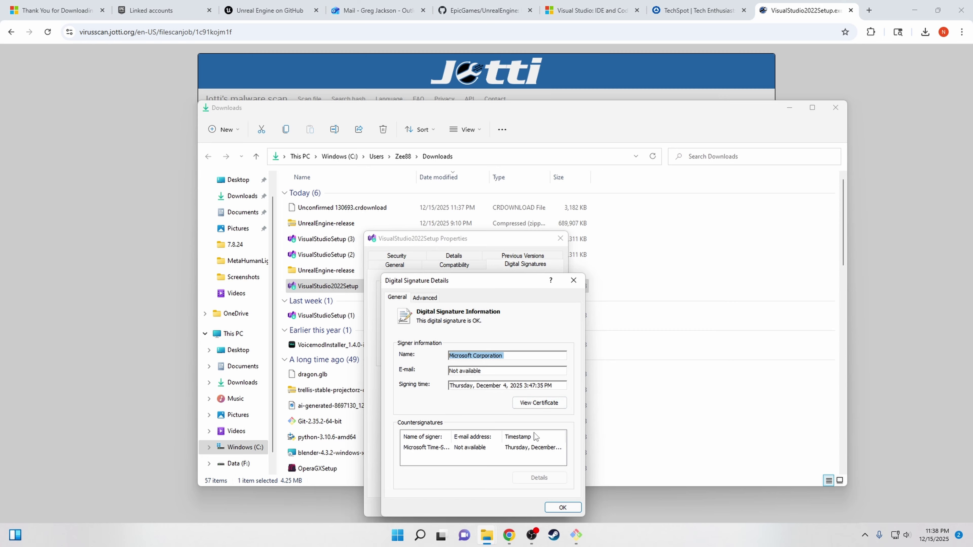
# Inspect the VisualStudio2022Setup file's digital signature details and its signing certificate, then close its properties
pyautogui.moveTo(452, 435); pyautogui.dragTo(482, 435)
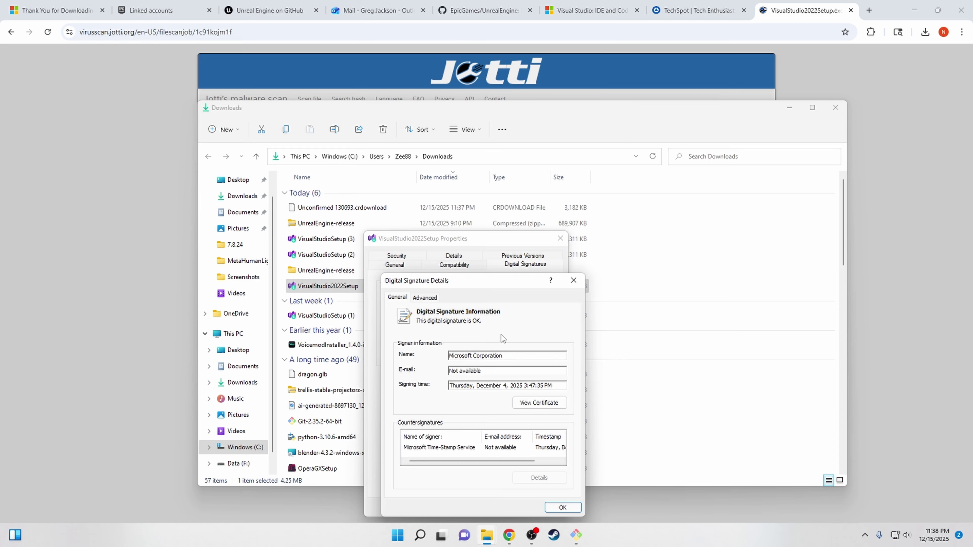
pyautogui.click(538, 403)
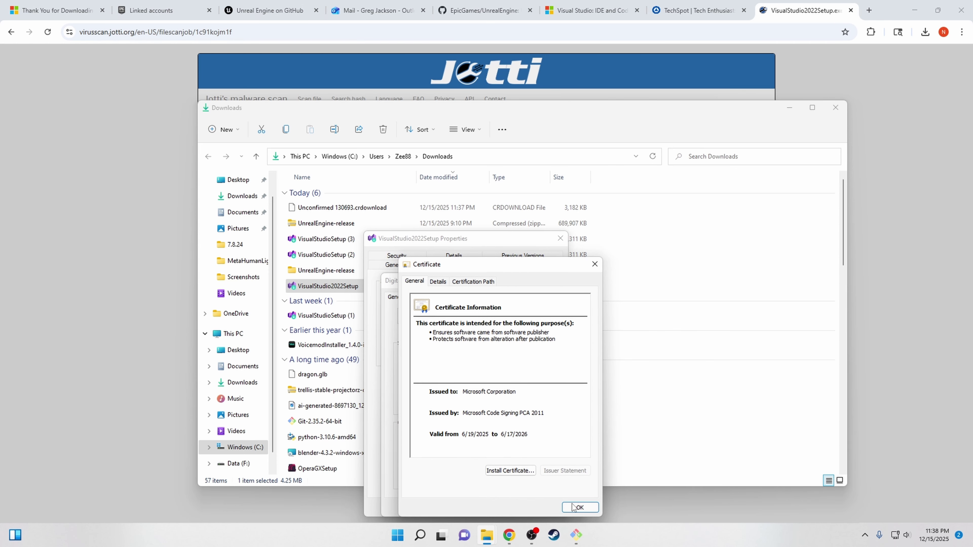
pyautogui.click(579, 508)
pyautogui.click(563, 507)
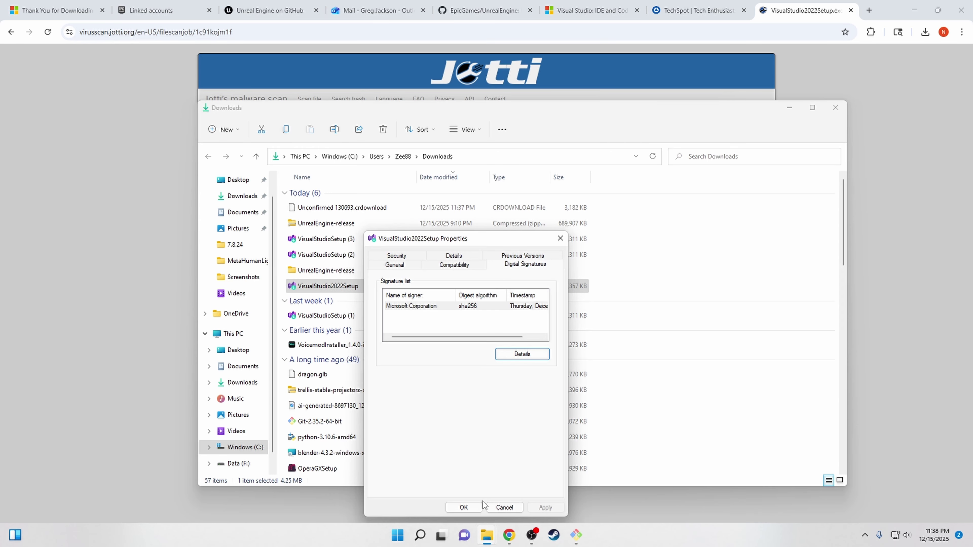
pyautogui.click(469, 507)
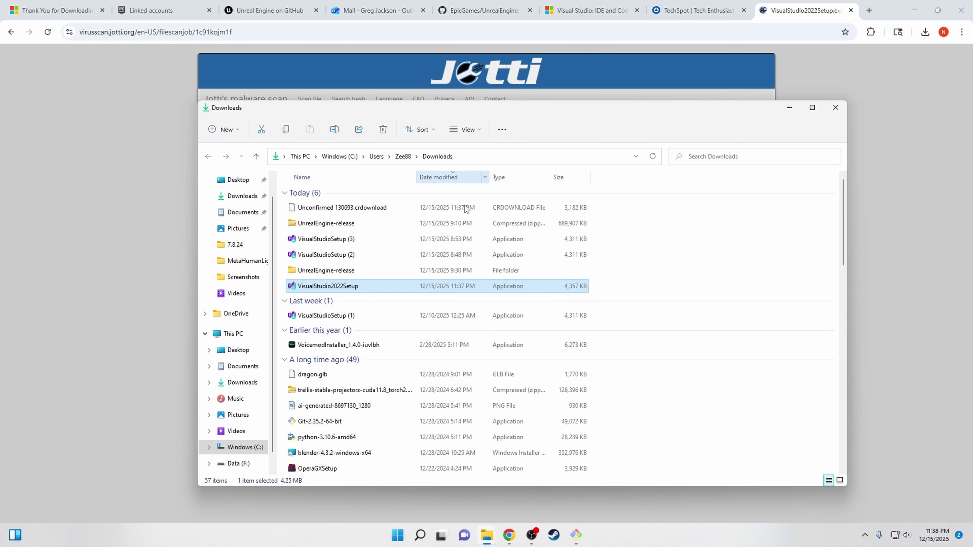
# Run VisualStudio2022Setup and select the .NET desktop development, Desktop development with C++ and Game development with C++ workloads
pyautogui.doubleClick(348, 286)
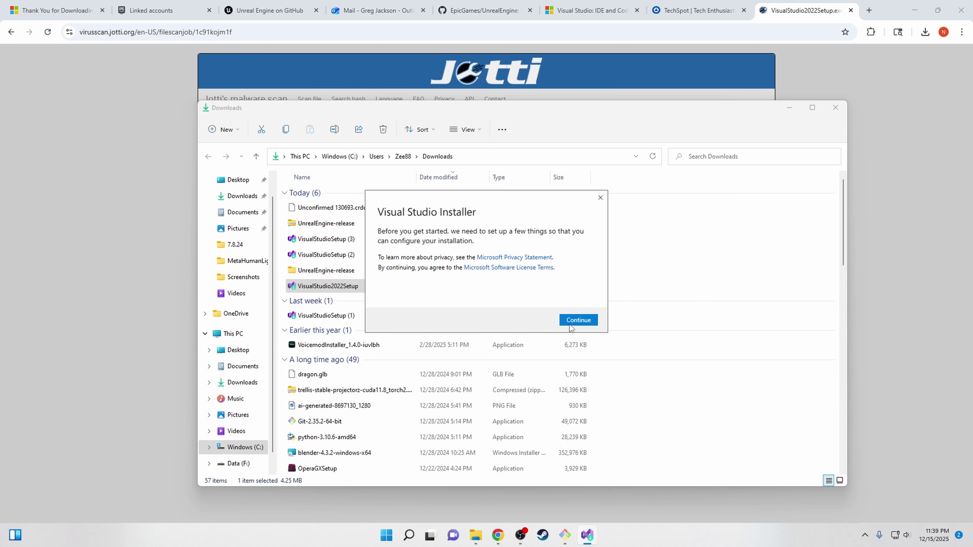
pyautogui.click(577, 320)
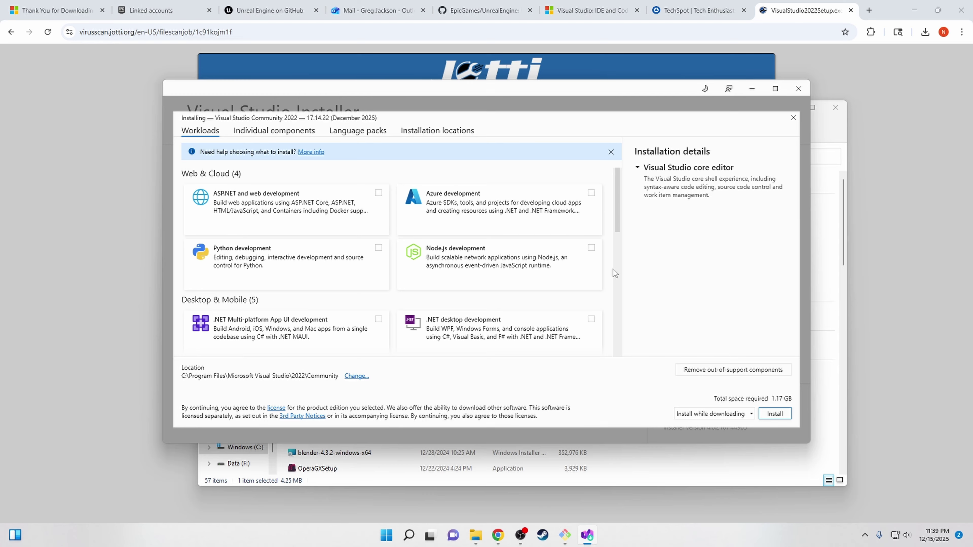
pyautogui.scroll(-1, 578, 246)
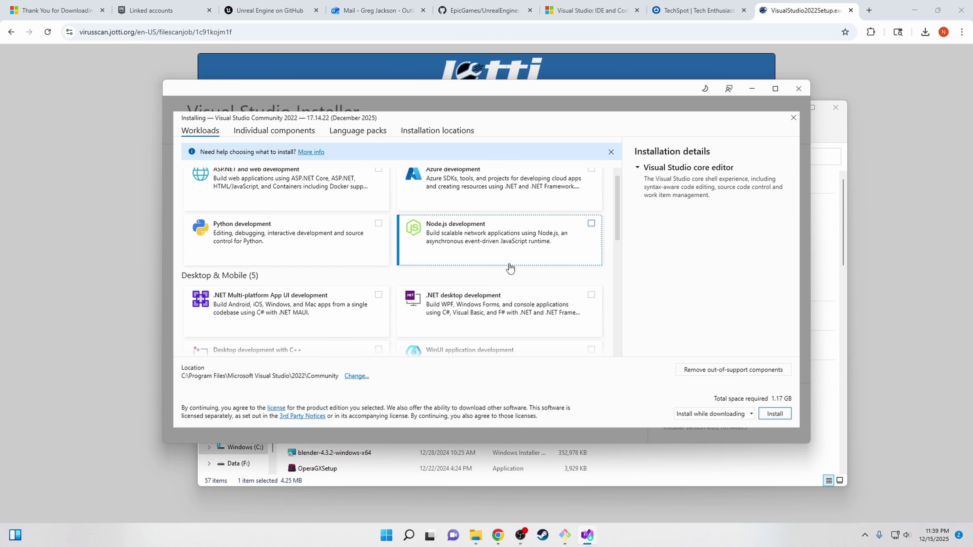
pyautogui.click(589, 297)
pyautogui.scroll(-2, 510, 276)
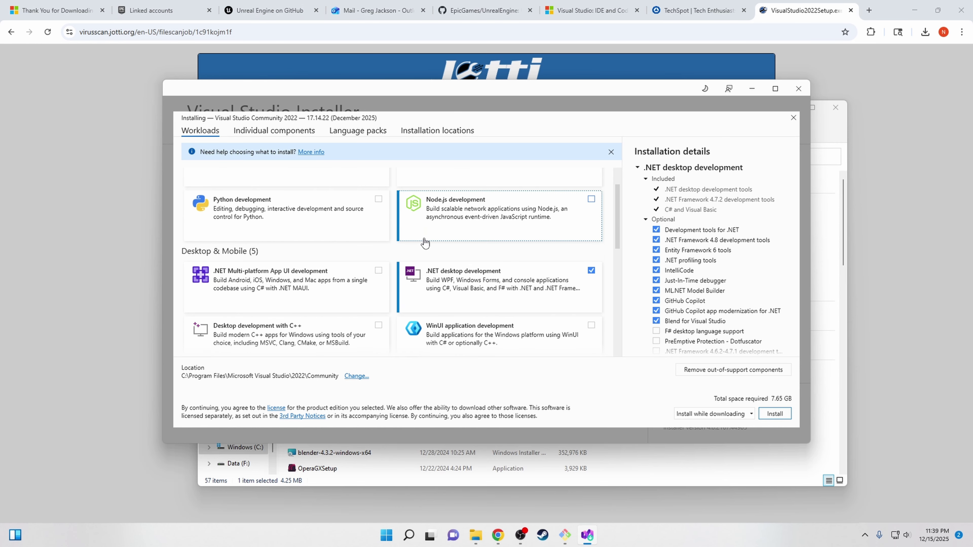
pyautogui.click(373, 306)
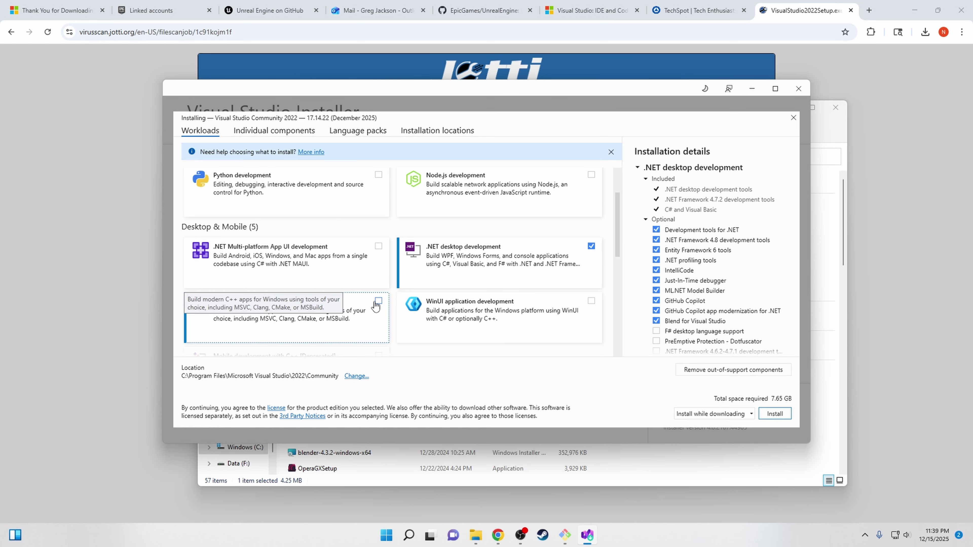
pyautogui.scroll(-4, 446, 197)
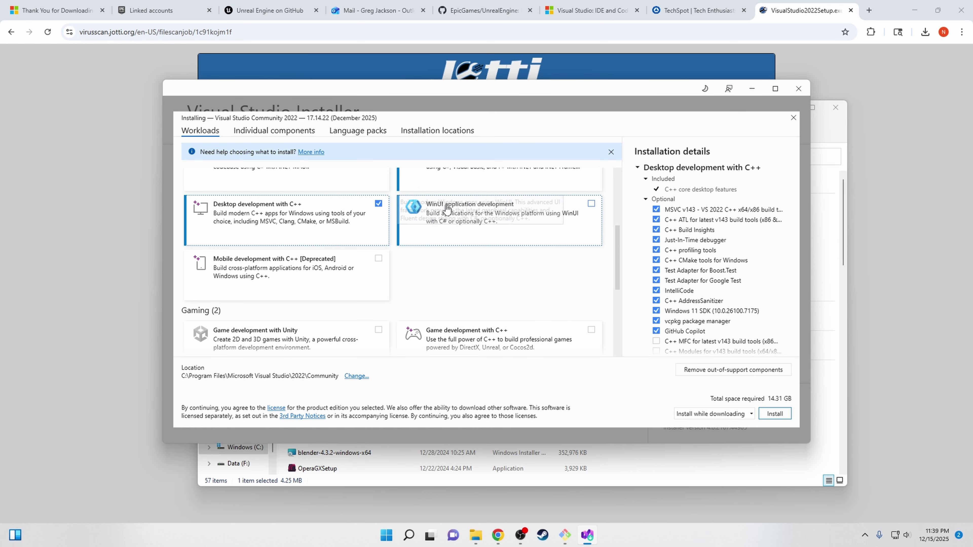
pyautogui.scroll(-3, 441, 209)
pyautogui.click(560, 279)
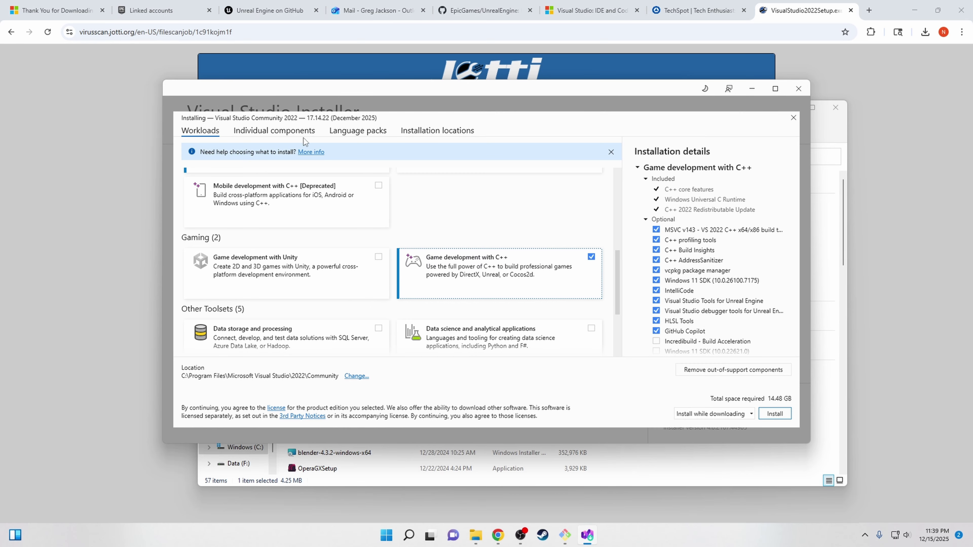
# Add the .NET Framework 4.8.1 SDK and the .NET Framework 4.8.1 targeting pack as individual components
pyautogui.click(292, 131)
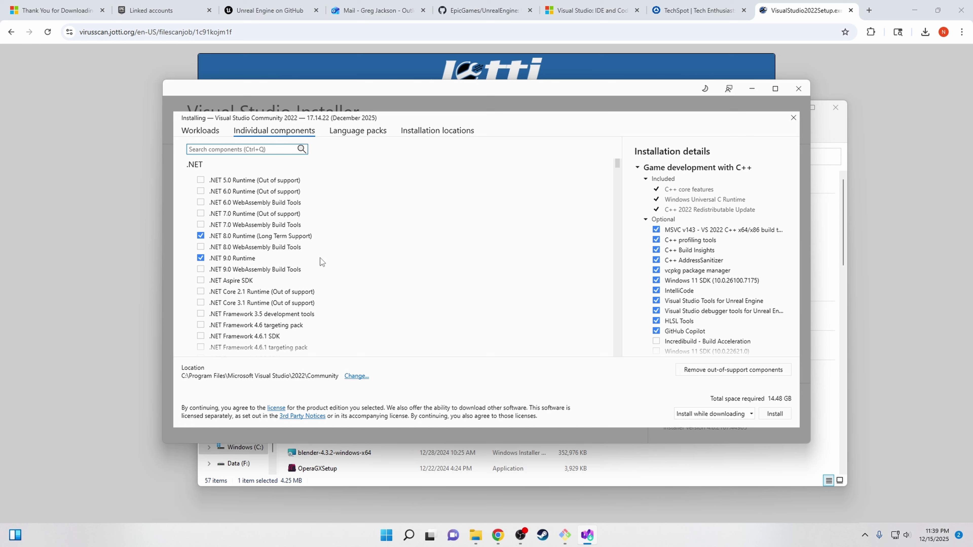
pyautogui.scroll(-3, 432, 233)
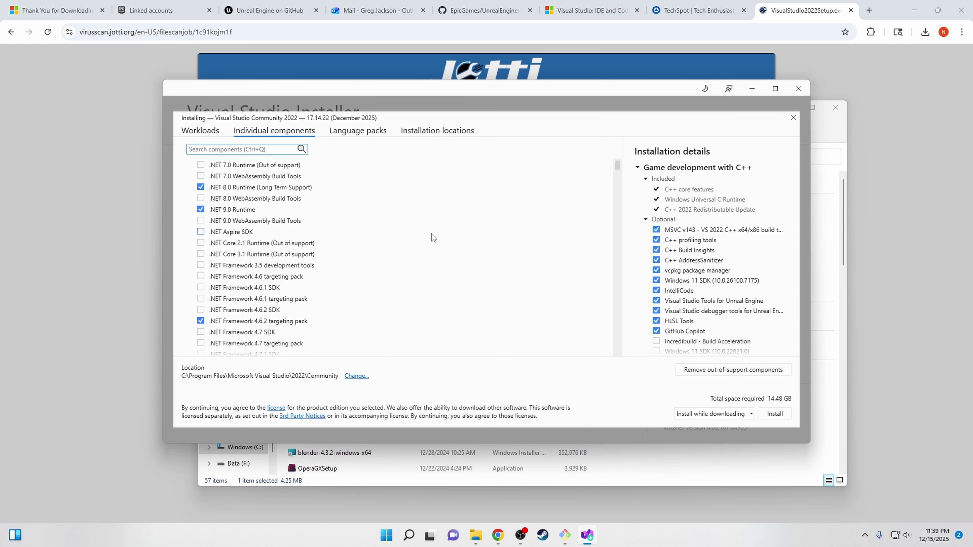
pyautogui.scroll(-2, 469, 241)
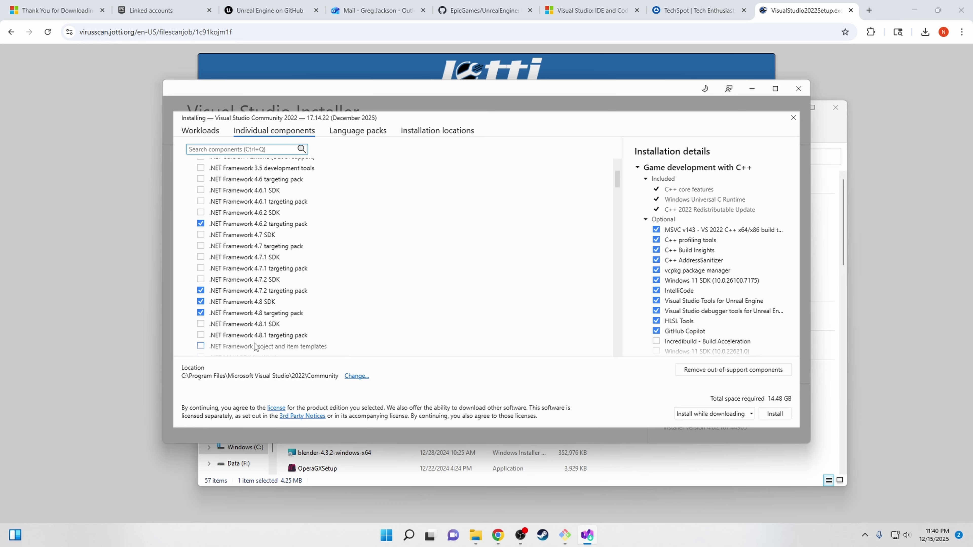
pyautogui.click(258, 324)
pyautogui.scroll(-1, 268, 315)
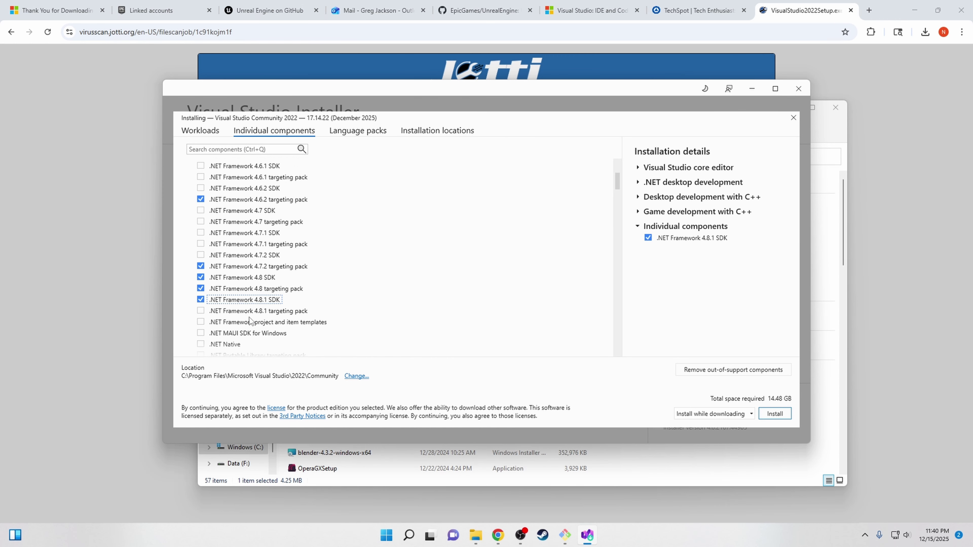
pyautogui.click(252, 312)
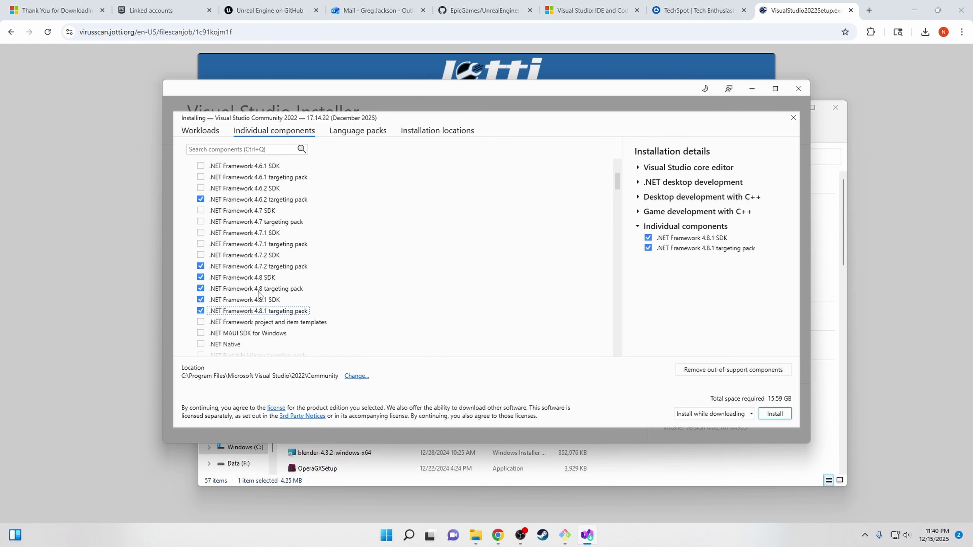
# Review the individual components for the MSVC v143 x64/x86 build tools, Unreal Engine tools and C++ ATL libraries
pyautogui.scroll(-8, 491, 246)
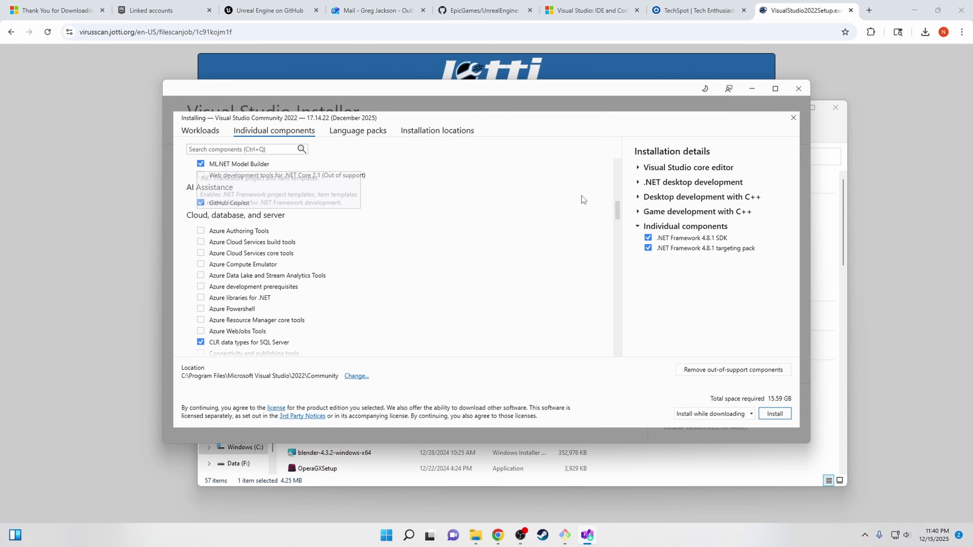
pyautogui.scroll(-10, 582, 196)
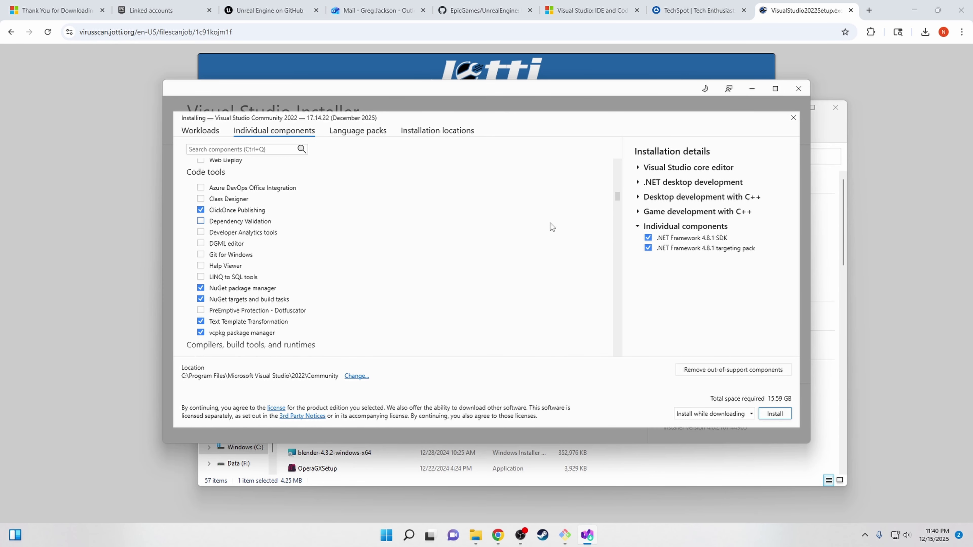
pyautogui.scroll(-12, 541, 199)
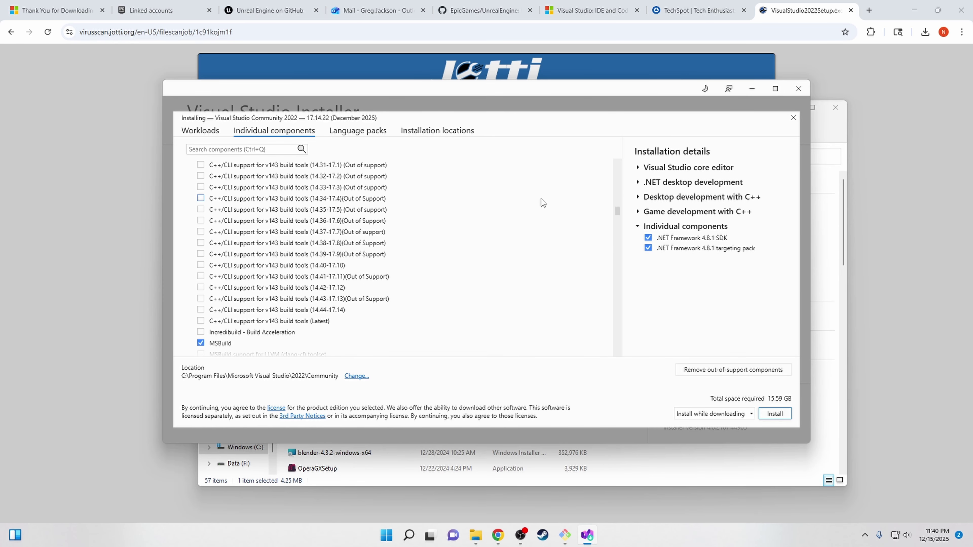
pyautogui.scroll(-2, 541, 199)
pyautogui.scroll(-15, 541, 199)
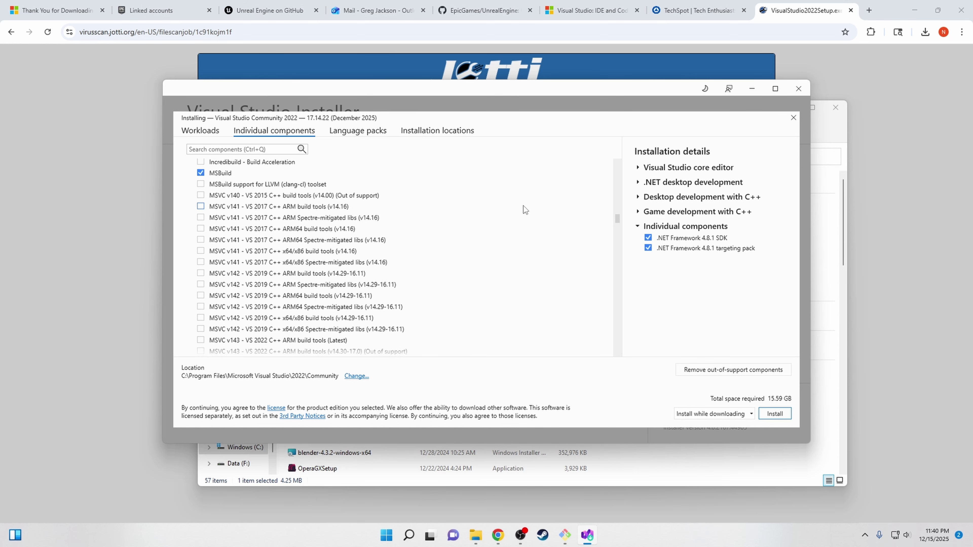
pyautogui.scroll(1, 207, 207)
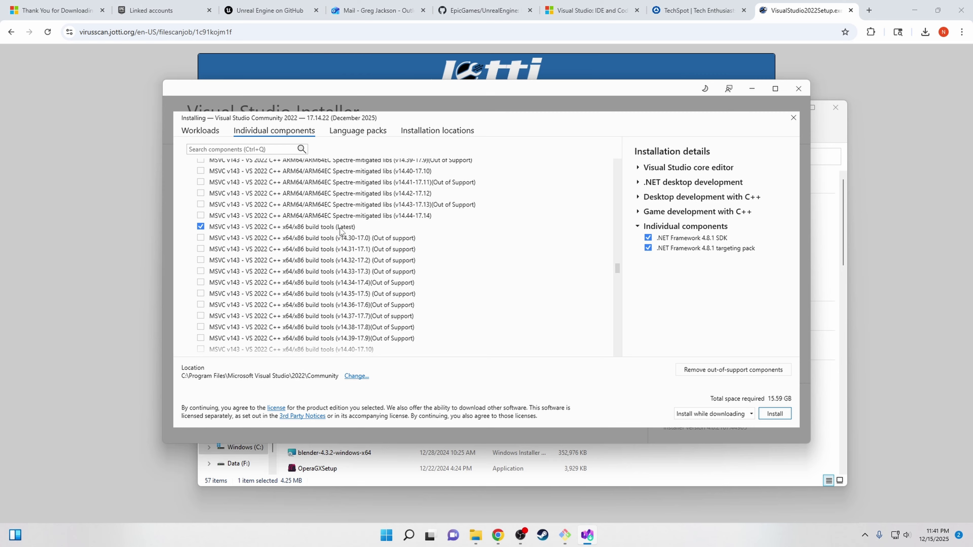
pyautogui.scroll(10, 567, 238)
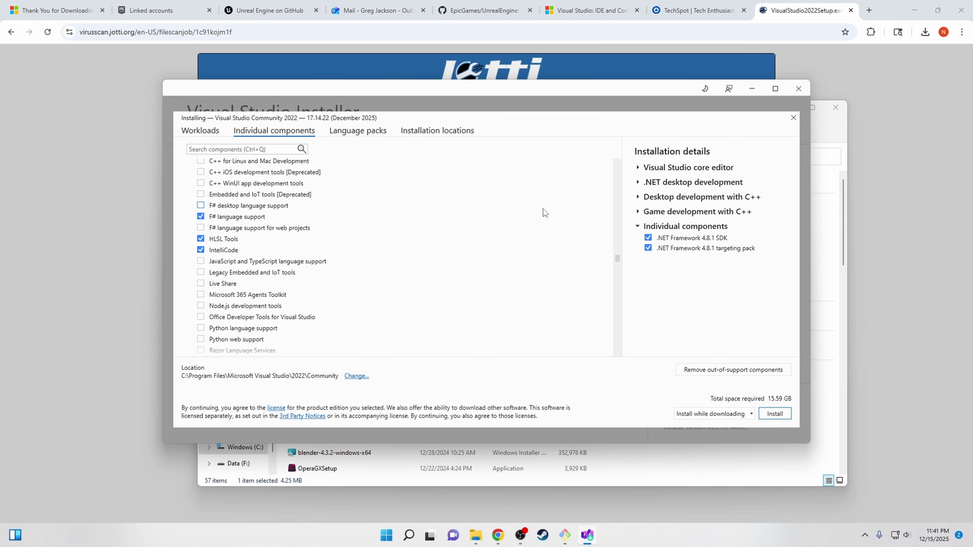
pyautogui.scroll(-12, 543, 209)
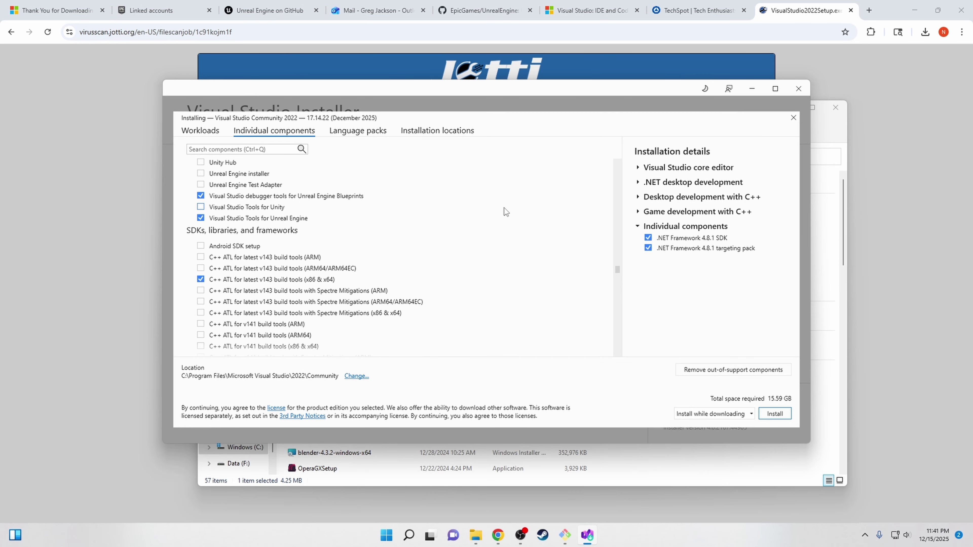
pyautogui.scroll(-1, 504, 208)
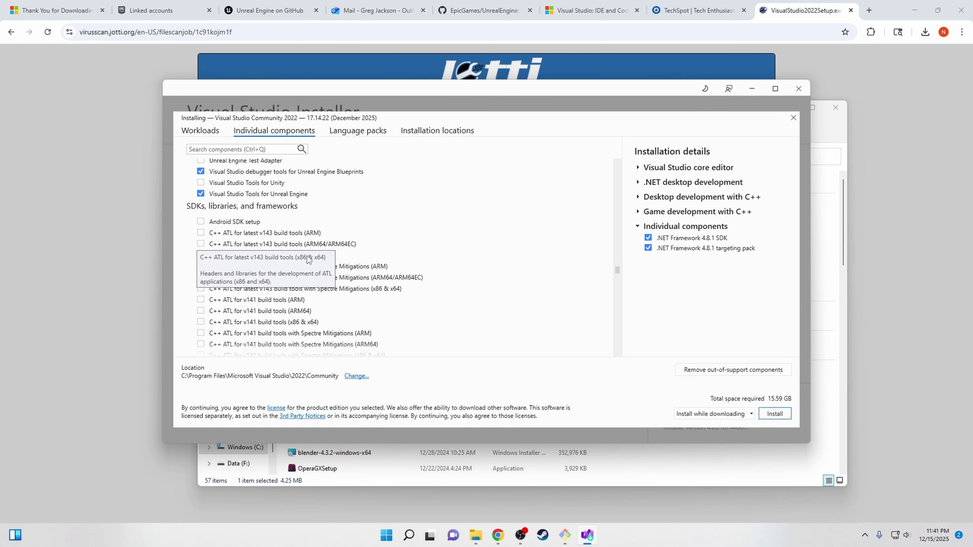
# Deselect Windows 11 SDK (10.0.26100.7175) and select Windows 11 SDK (10.0.22621.0) and Windows 10 SDK (10.0.19041.0) instead
pyautogui.scroll(-15, 473, 231)
pyautogui.scroll(-20, 517, 226)
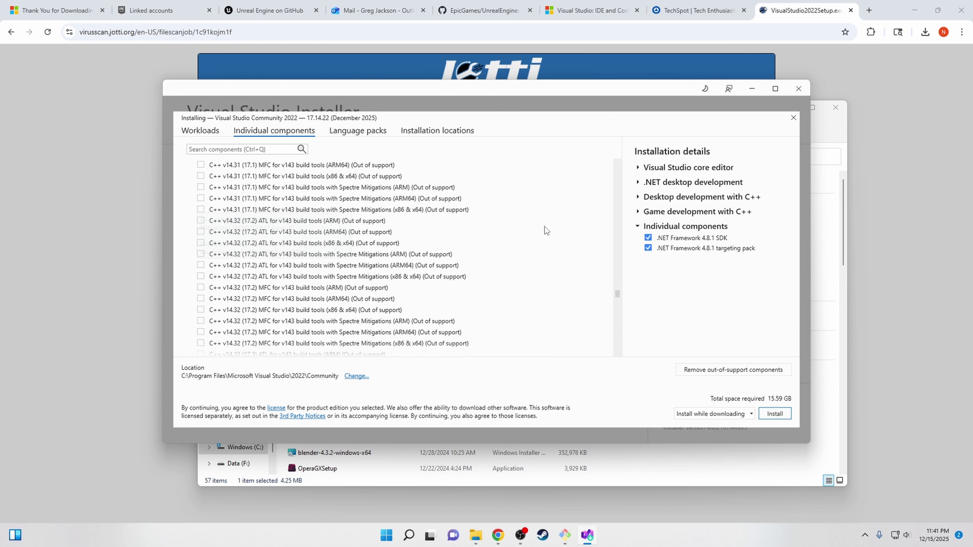
pyautogui.scroll(-20, 544, 258)
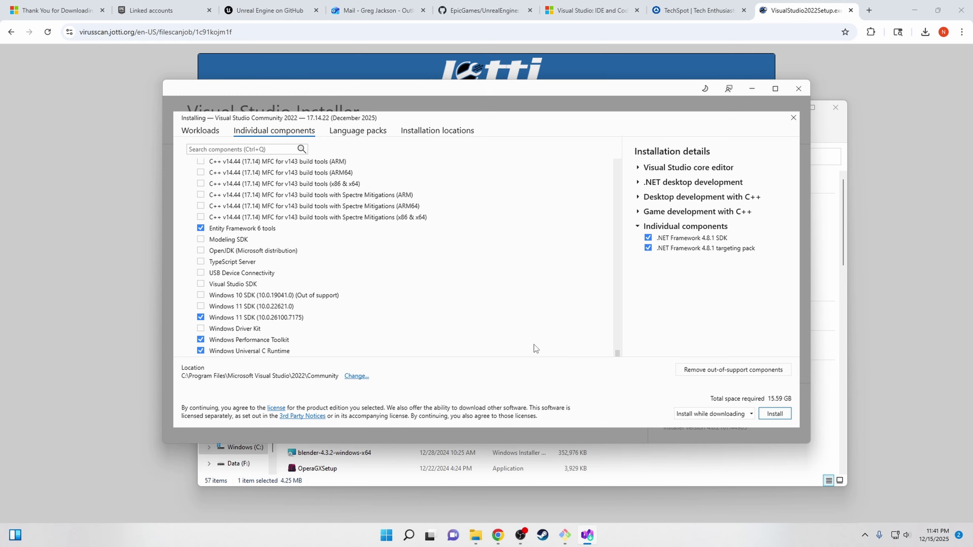
pyautogui.click(201, 317)
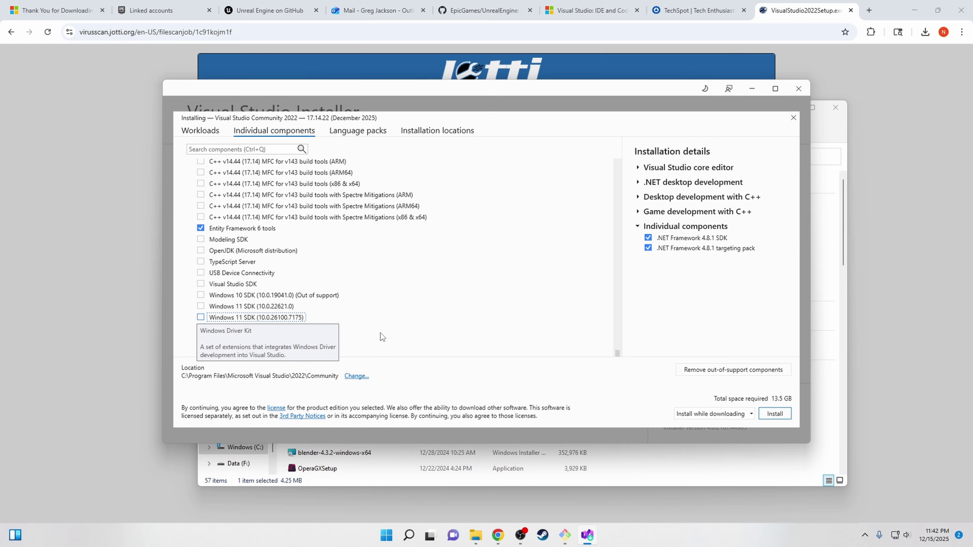
pyautogui.click(201, 307)
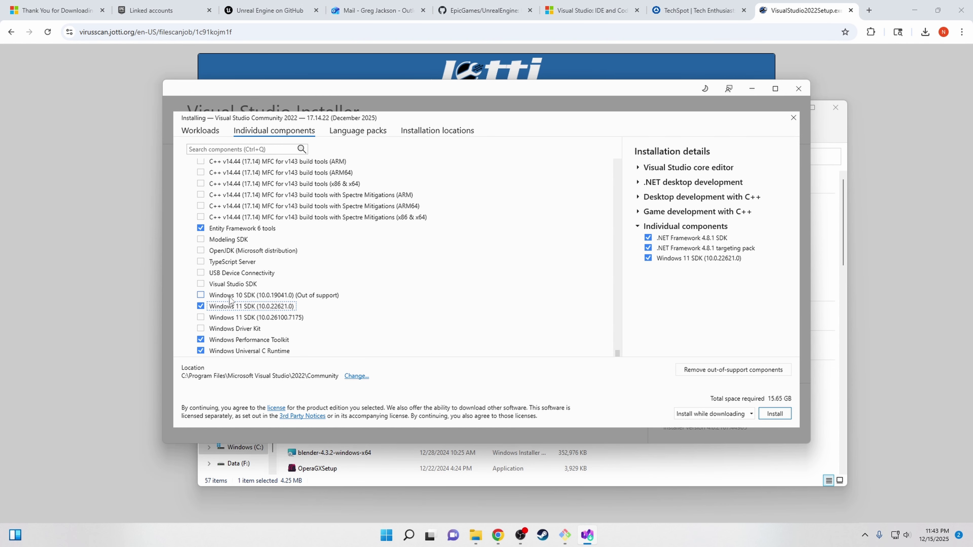
pyautogui.click(203, 299)
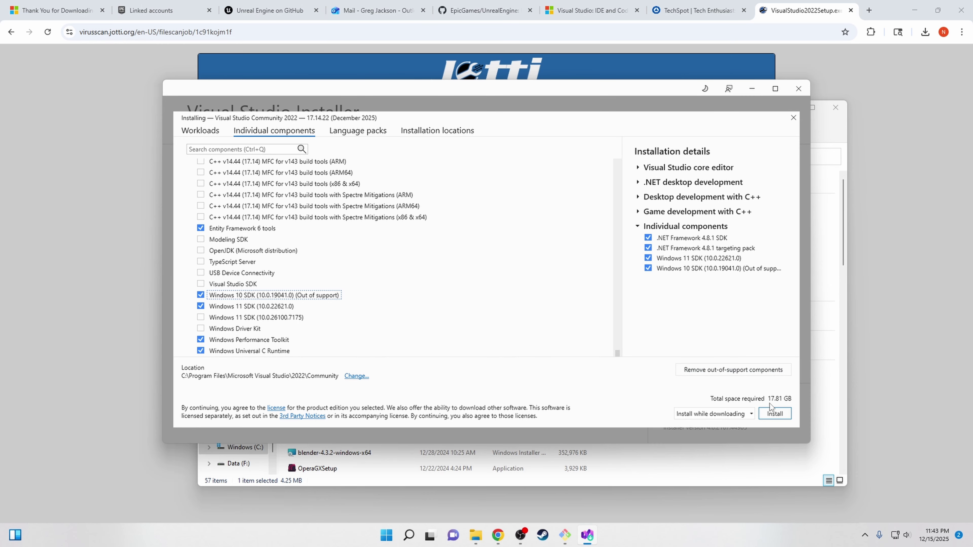
# Start installing Visual Studio Community 2022, continuing despite the out-of-support Windows 10 SDK selection
pyautogui.click(767, 416)
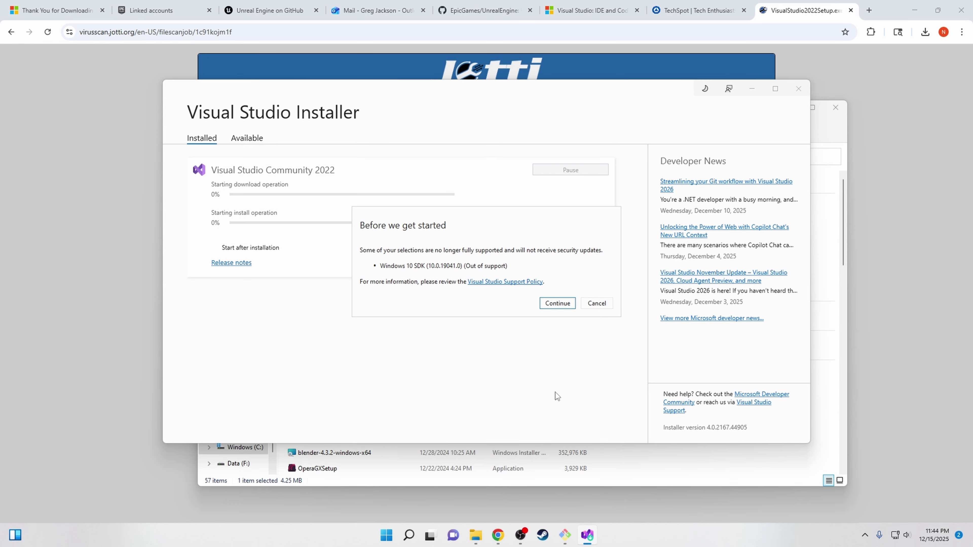
pyautogui.click(553, 304)
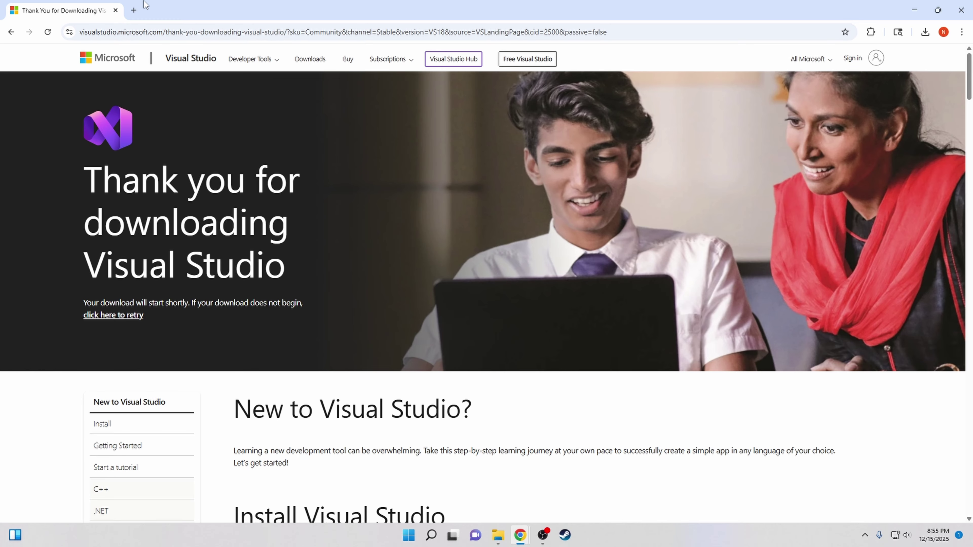
# In Chrome, open github.com in a new tab and begin signing up for an account with Google
pyautogui.click(134, 5)
pyautogui.write('giy')
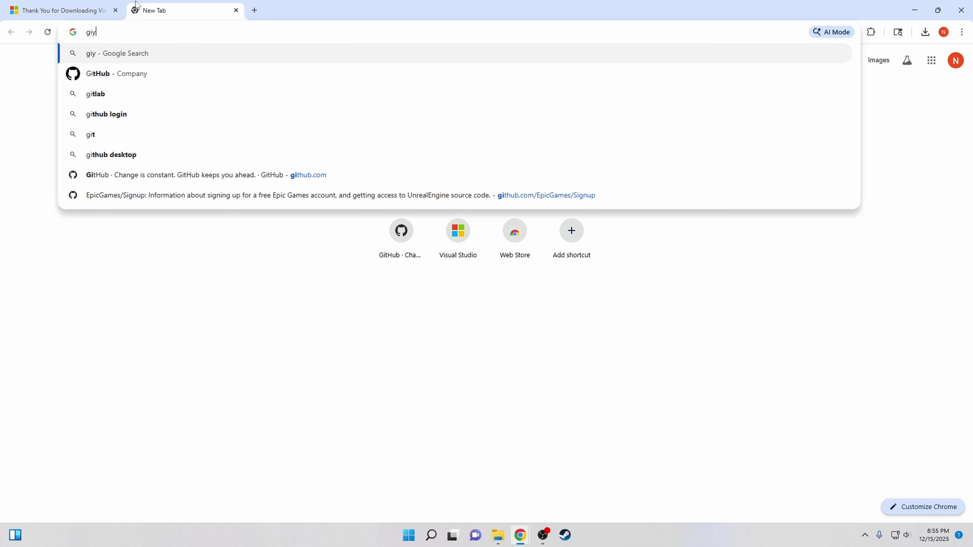
pyautogui.press('BackSpace')
pyautogui.write('thub.com')
pyautogui.press('Return')
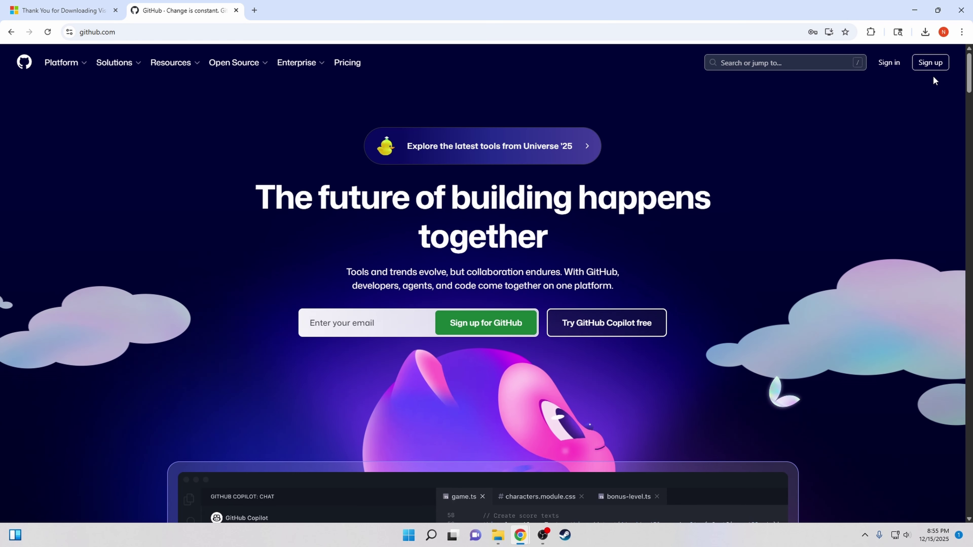
pyautogui.click(931, 63)
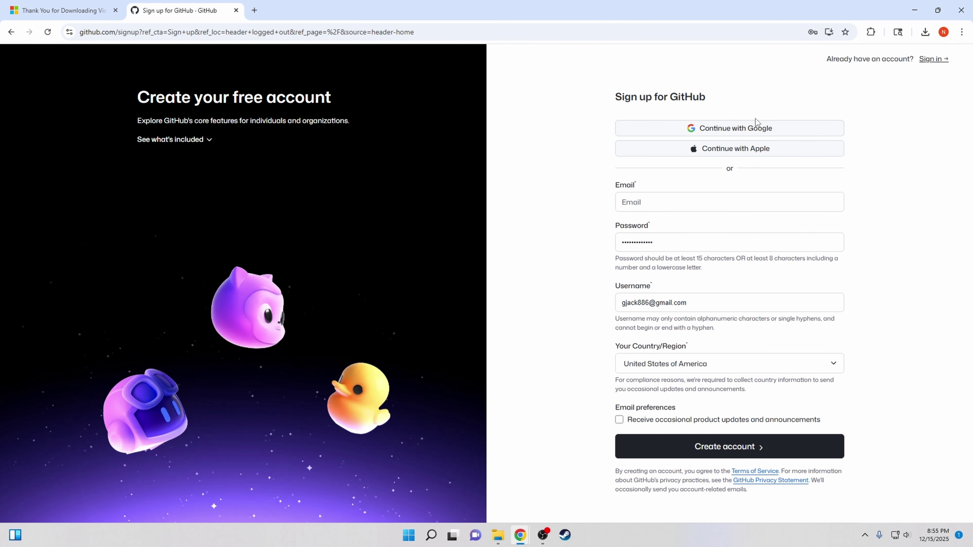
pyautogui.click(730, 122)
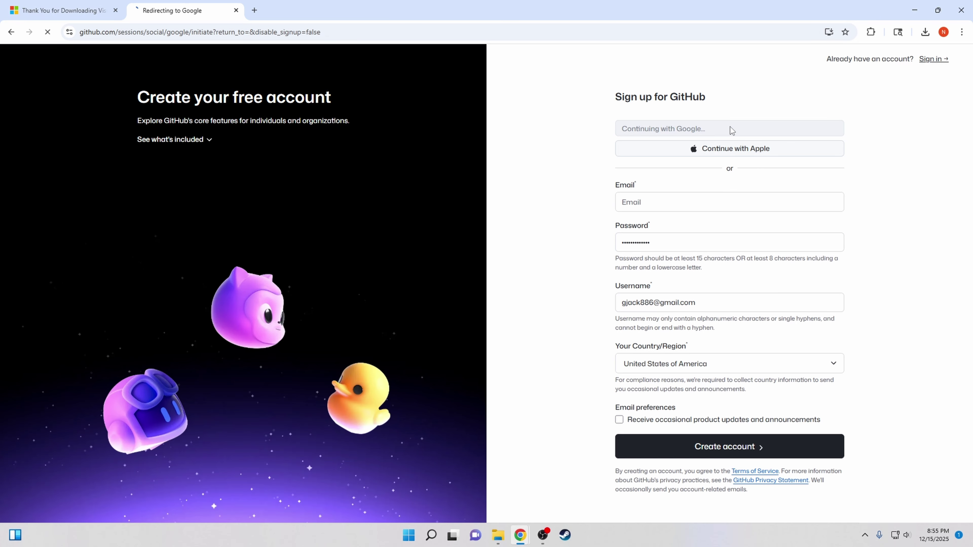
# Allow GitHub to use the chosen Google account's details and create the GitHub account without subscribing to product updates
pyautogui.click(571, 263)
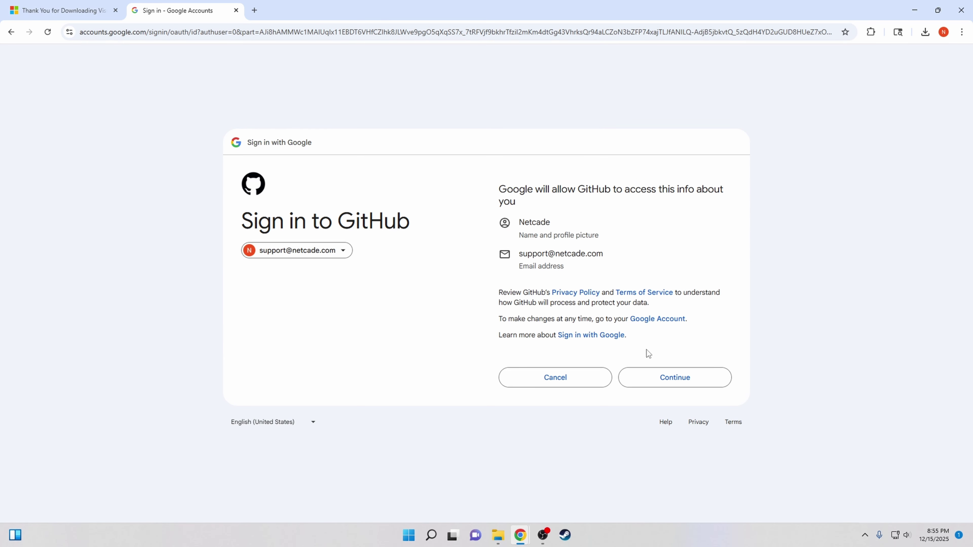
pyautogui.click(660, 379)
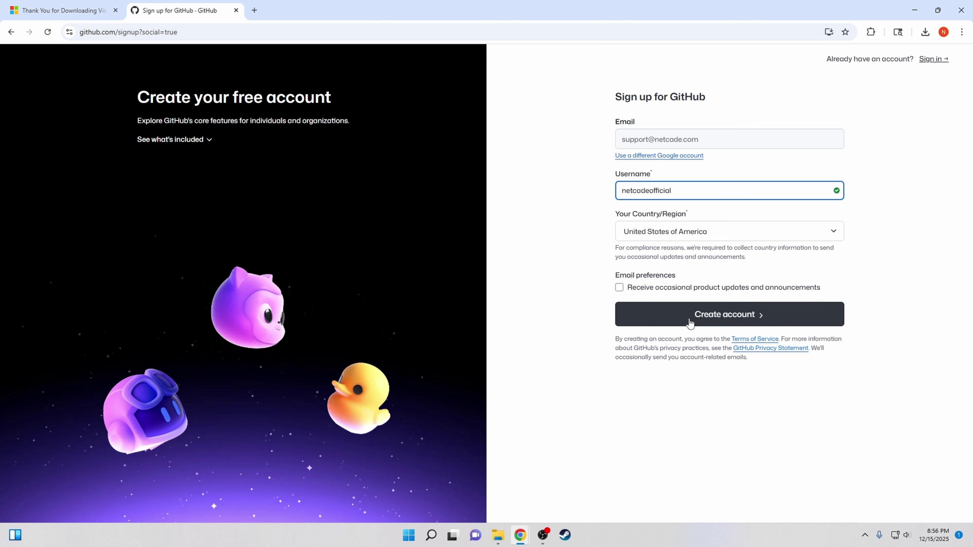
pyautogui.click(690, 323)
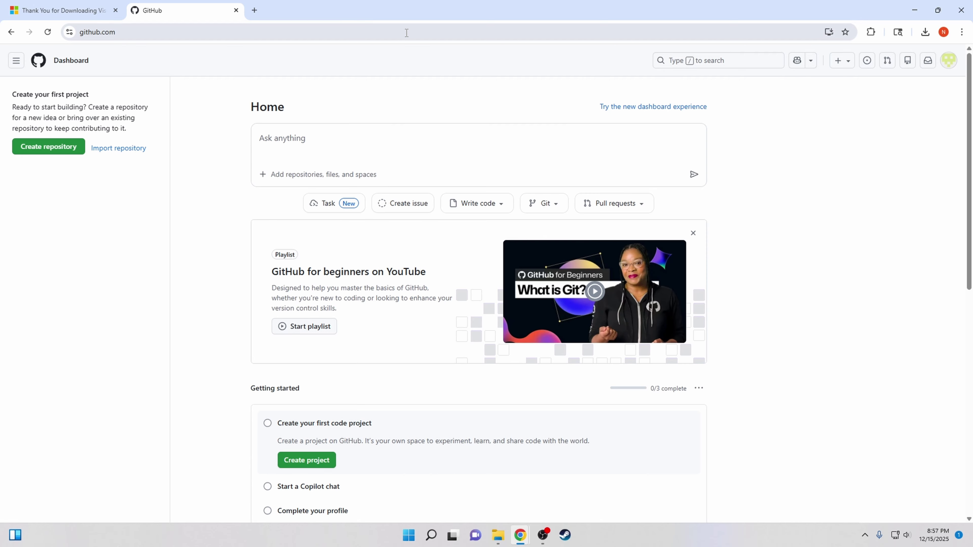
# Go to the Epic Games organization page at github.com/epicgames
pyautogui.click(416, 34)
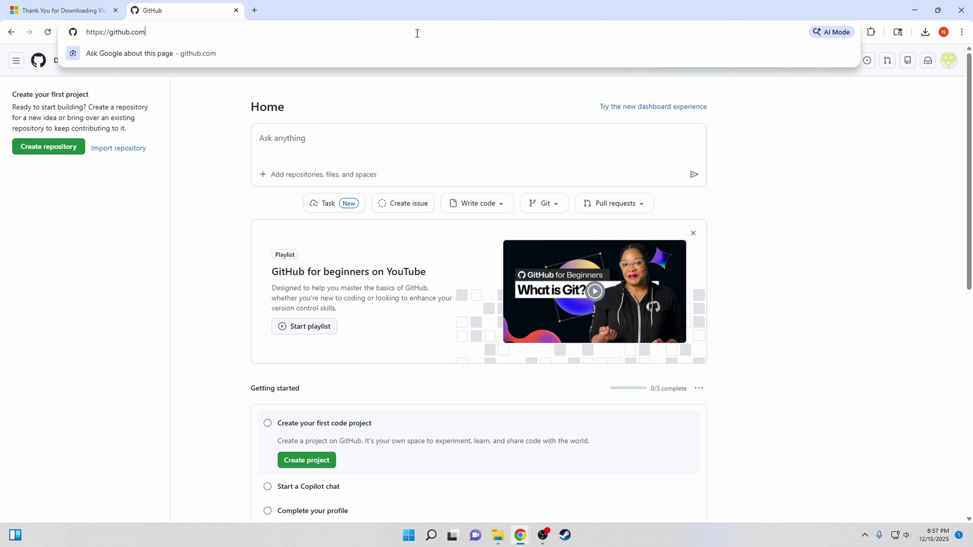
pyautogui.write('/epoic')
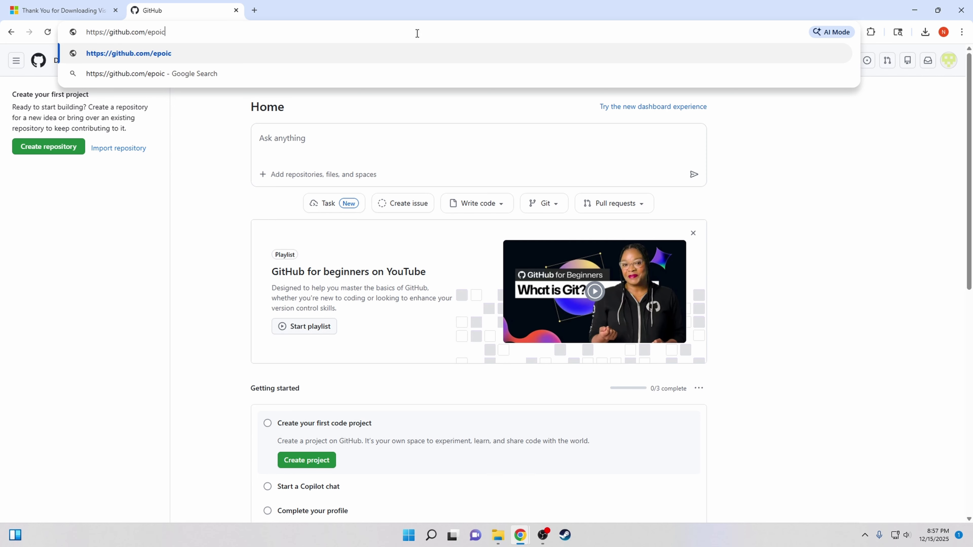
pyautogui.press('BackSpace')
pyautogui.press('BackSpace')
pyautogui.press('BackSpace')
pyautogui.write('icgames')
pyautogui.press('Return')
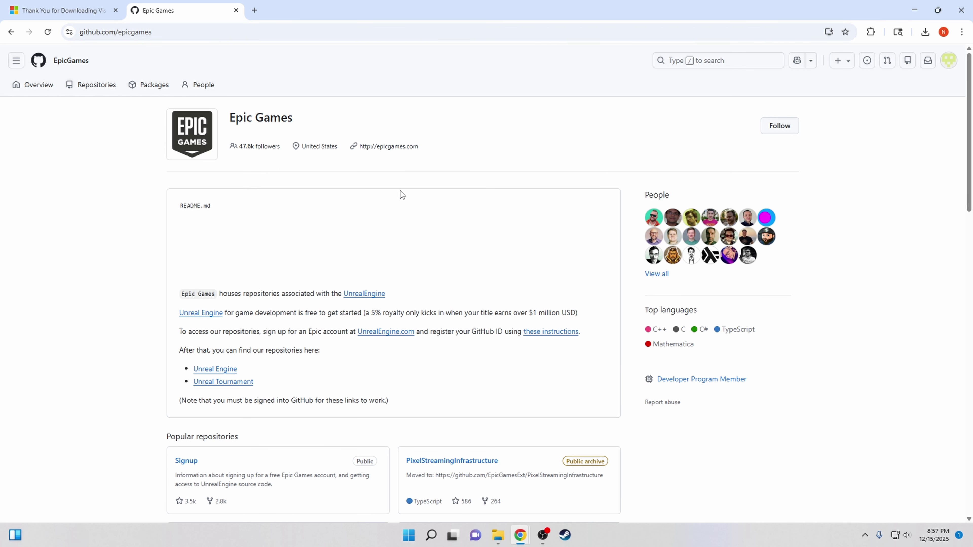
# Open the linked instructions in the Epic Games Signup repository's README and review the Unreal Engine source code access steps
pyautogui.scroll(-2, 303, 200)
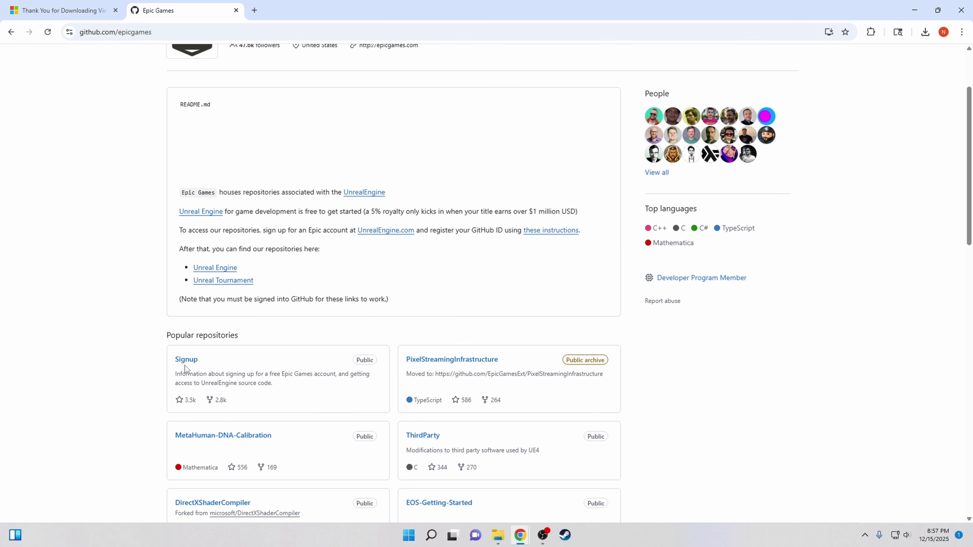
pyautogui.click(186, 360)
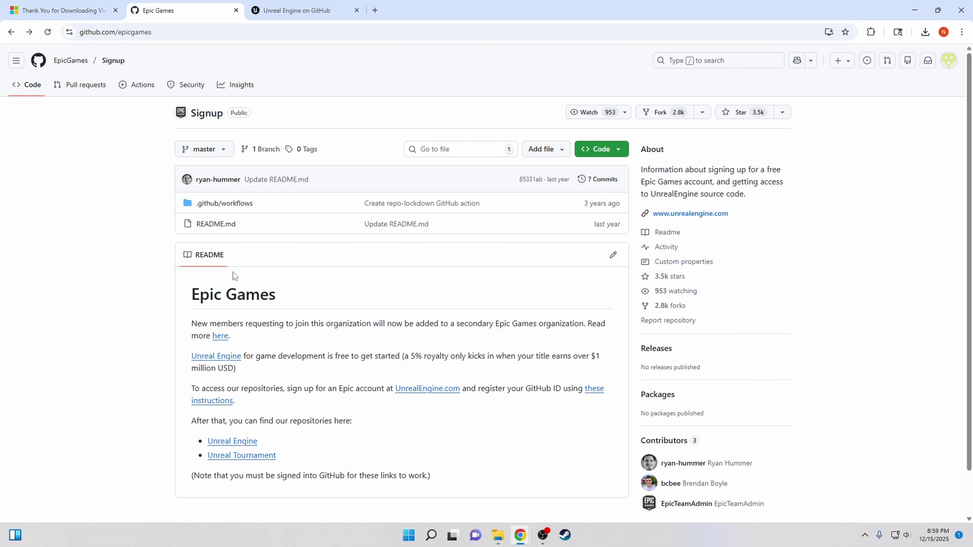
pyautogui.click(590, 394)
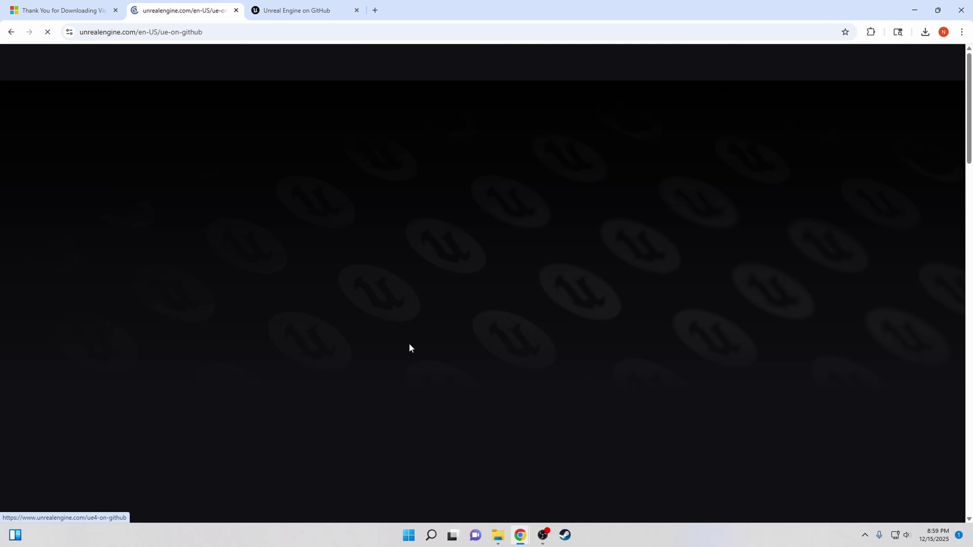
pyautogui.scroll(-3, 261, 196)
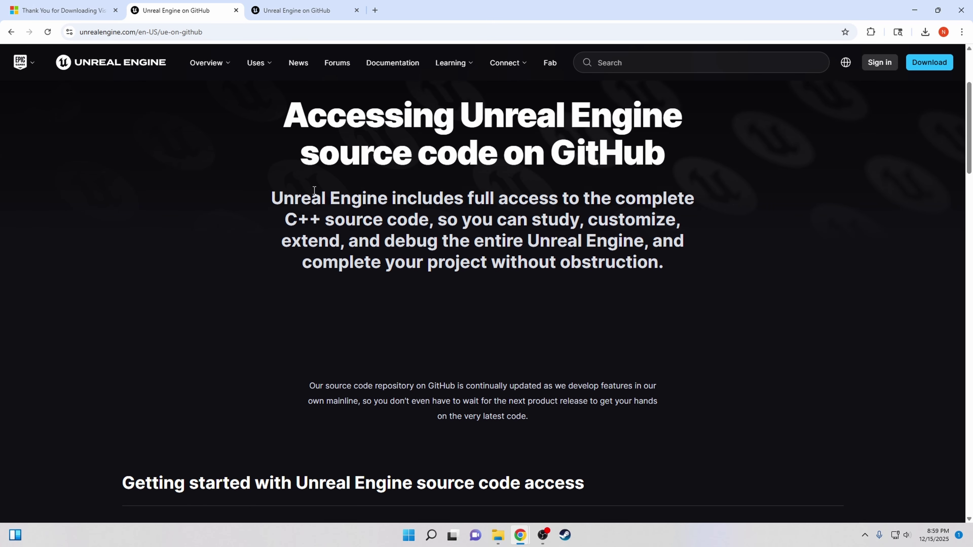
pyautogui.scroll(-5, 341, 209)
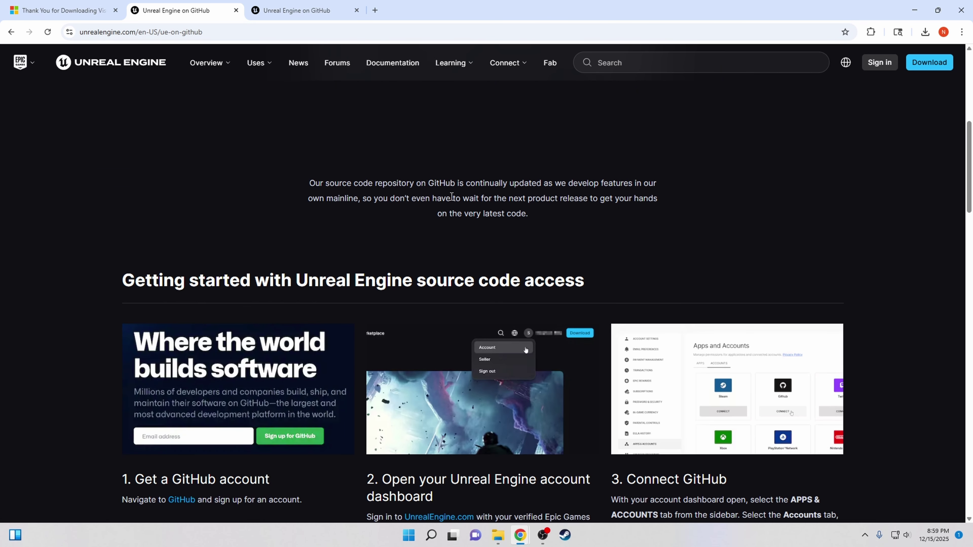
pyautogui.scroll(-5, 437, 198)
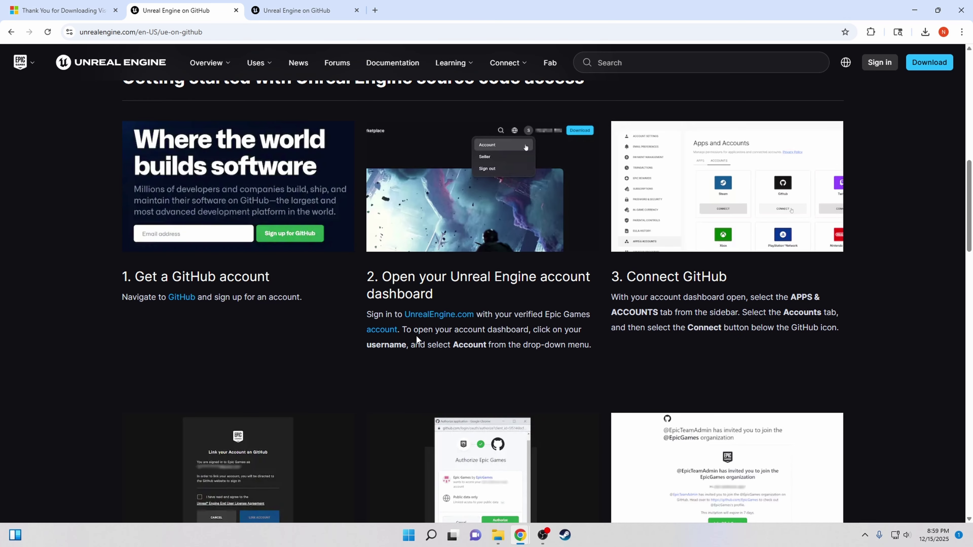
pyautogui.scroll(-4, 441, 322)
pyautogui.scroll(4, 556, 318)
# Sign in to Epic Games with the Google account and finish account linking without adding any console accounts
pyautogui.click(888, 65)
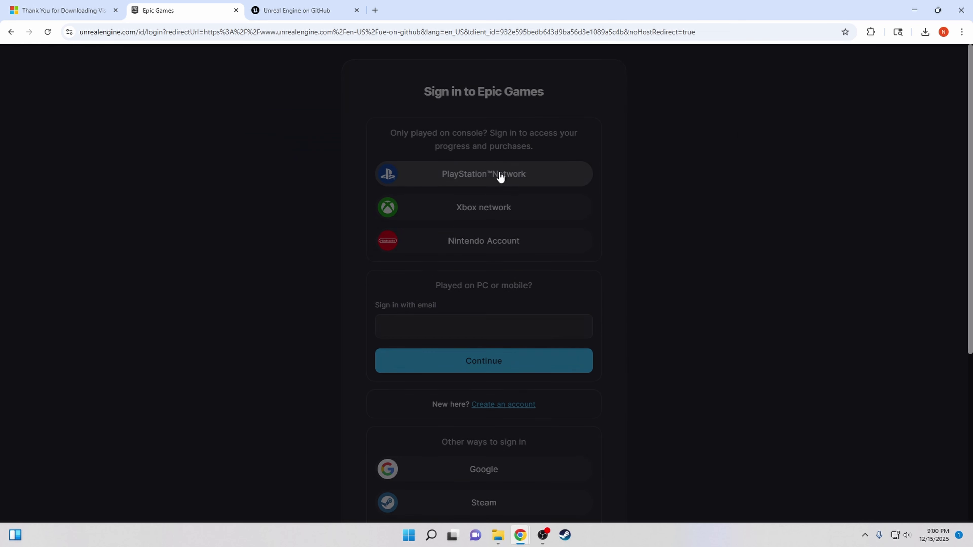
pyautogui.scroll(-1, 510, 303)
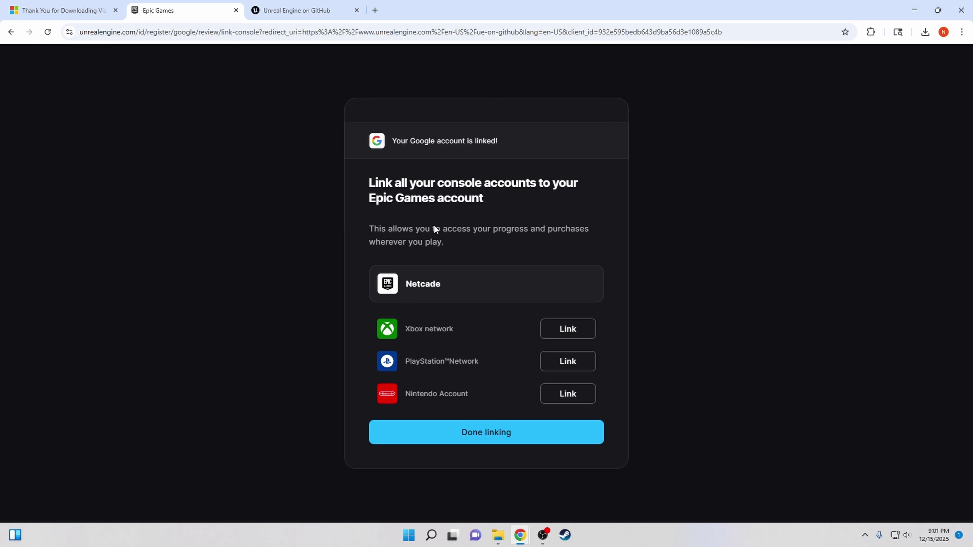
pyautogui.click(484, 441)
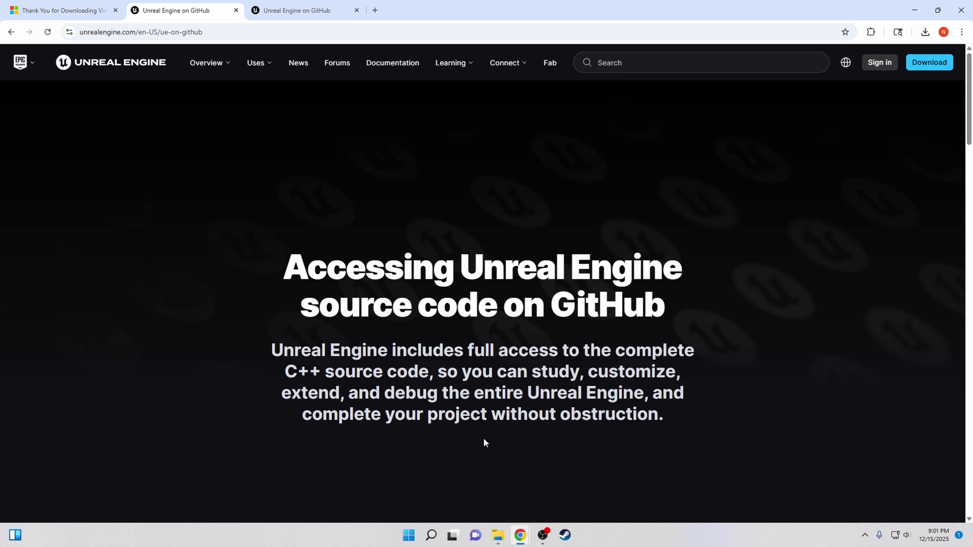
# Try signing in again from the Unreal Engine on GitHub page, then go to the Unreal Engine home page
pyautogui.click(877, 63)
pyautogui.scroll(-4, 630, 272)
pyautogui.scroll(3, 632, 275)
pyautogui.scroll(1, 632, 275)
pyautogui.click(888, 58)
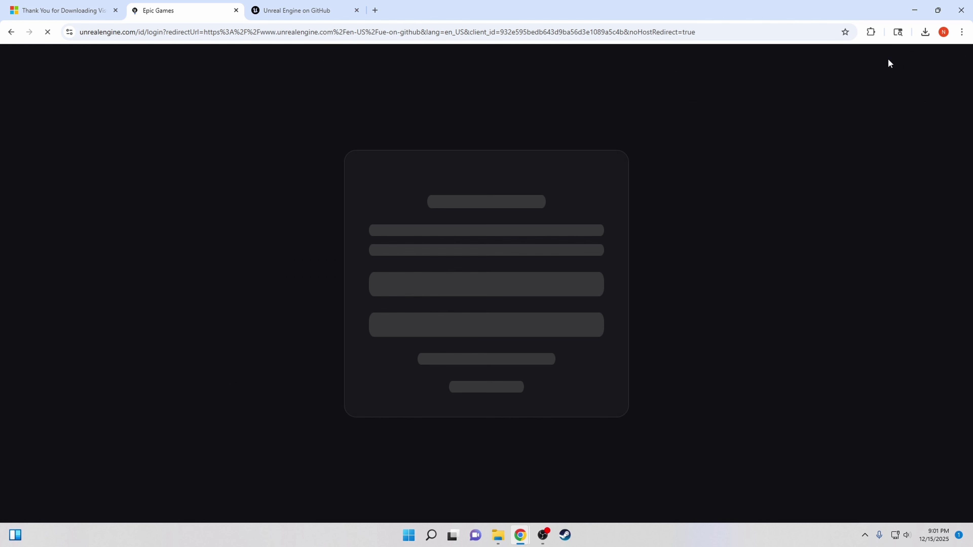
pyautogui.scroll(-5, 885, 61)
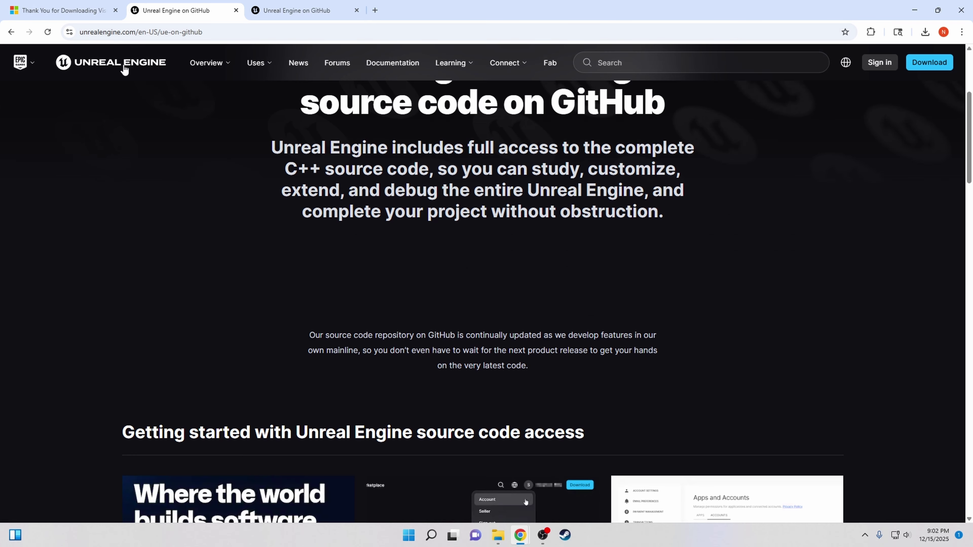
pyautogui.click(165, 78)
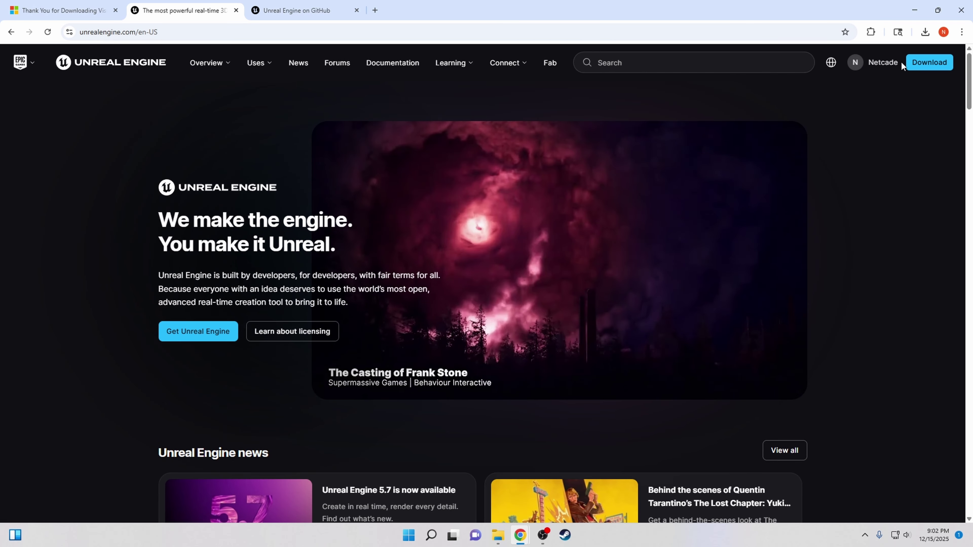
# Open the Unreal Engine account settings and show the linked accounts, including the GitHub entry
pyautogui.click(883, 63)
pyautogui.click(881, 92)
pyautogui.scroll(-2, 315, 274)
pyautogui.scroll(1, 315, 257)
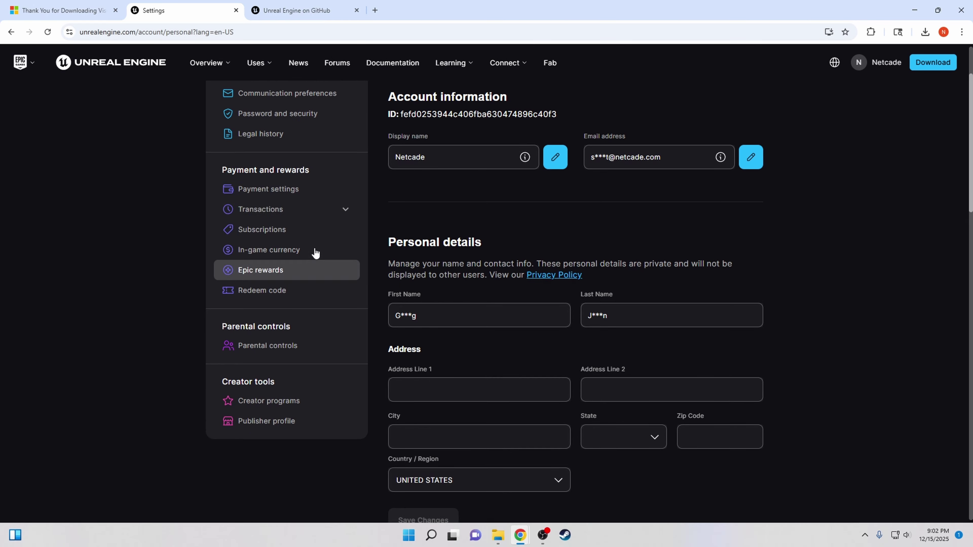
pyautogui.click(299, 112)
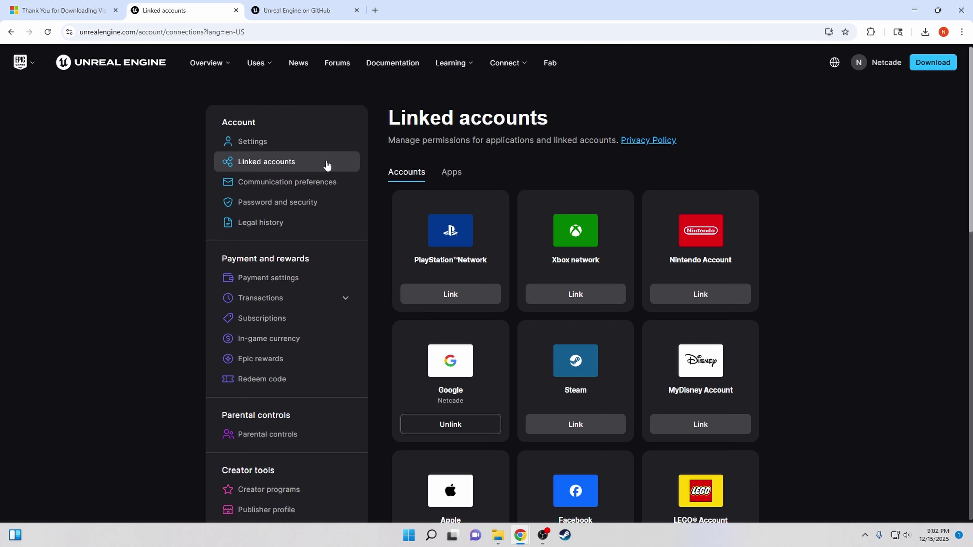
pyautogui.scroll(-6, 636, 169)
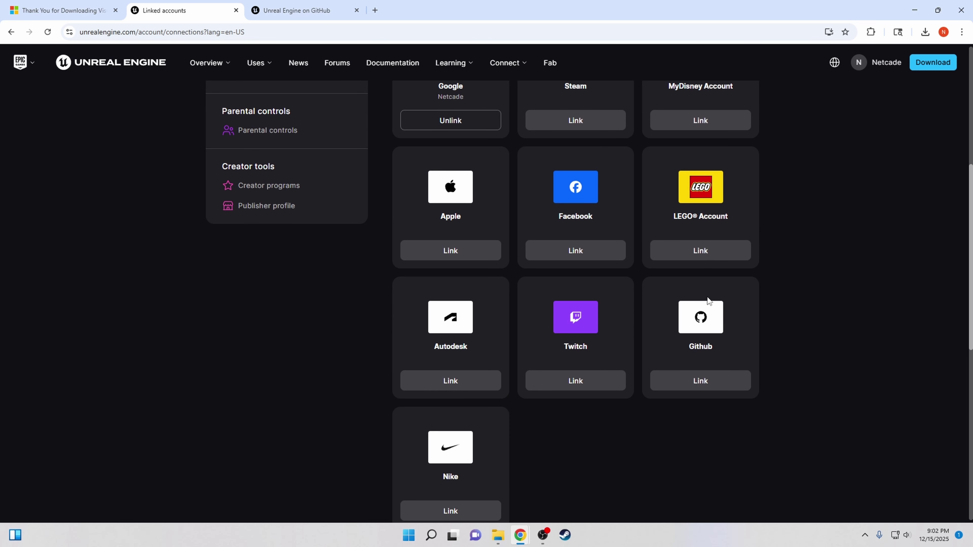
# Start linking the GitHub account and agree to the Unreal Engine End User License Agreement after reaching its end
pyautogui.click(722, 384)
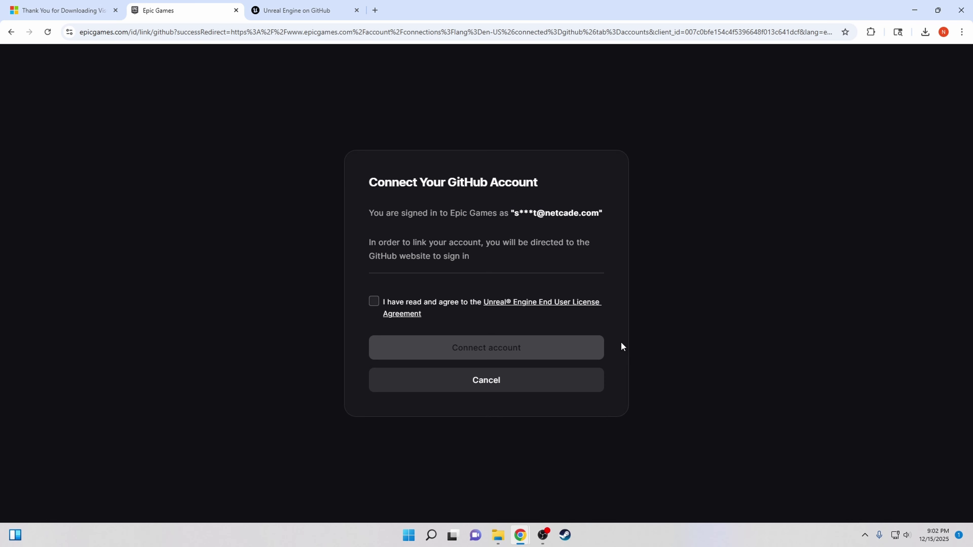
pyautogui.click(427, 306)
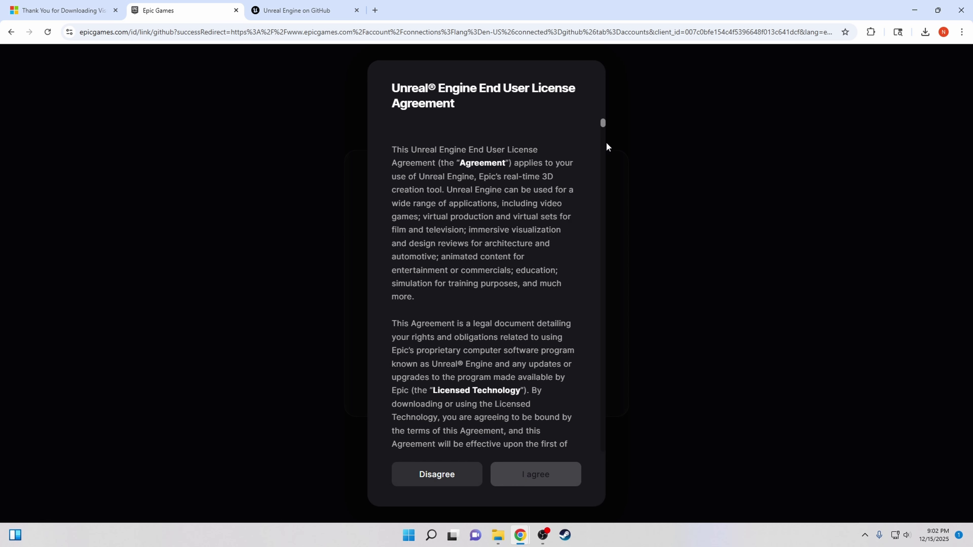
pyautogui.moveTo(602, 122); pyautogui.dragTo(602, 460)
pyautogui.click(557, 476)
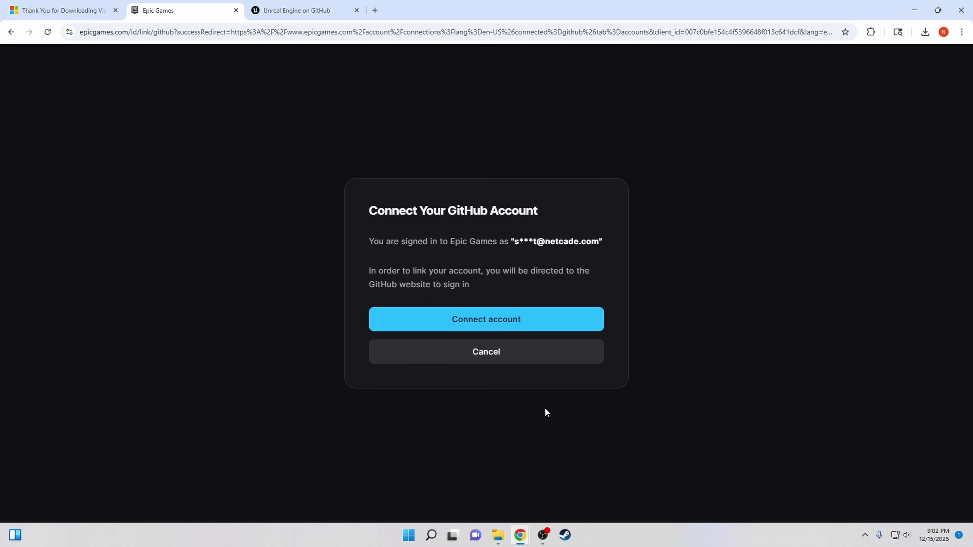
# Connect the GitHub account by authorizing Epic Games, and finish linking without adding any console accounts
pyautogui.click(501, 323)
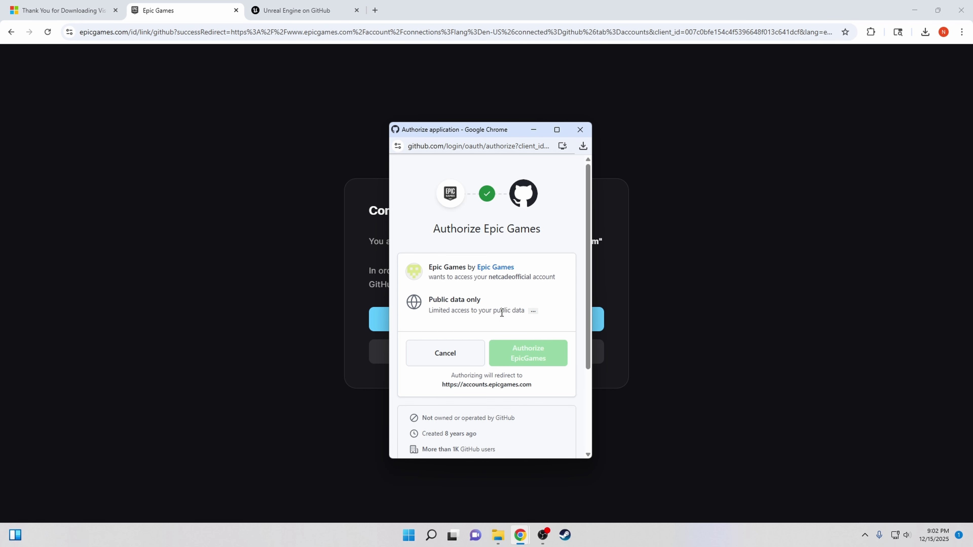
pyautogui.scroll(-1, 505, 314)
pyautogui.click(537, 308)
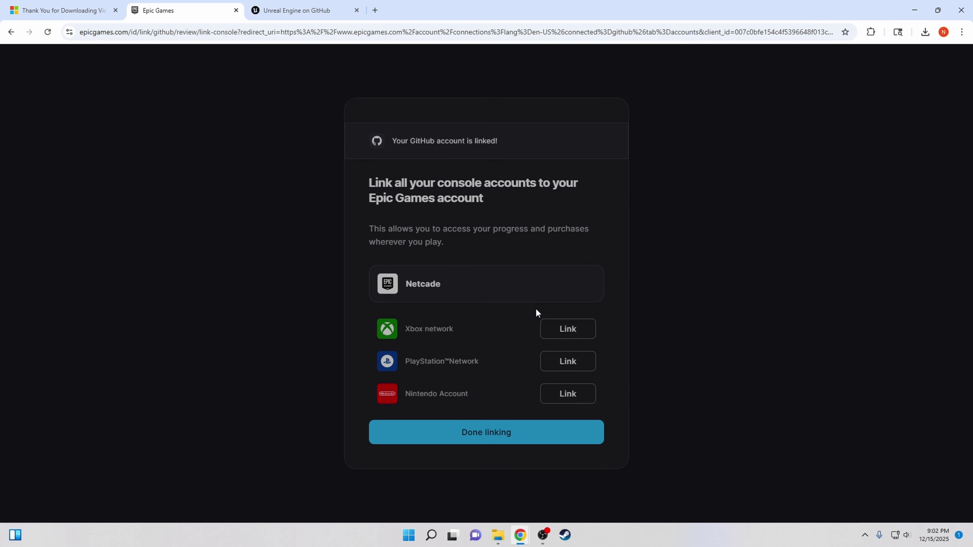
pyautogui.click(527, 436)
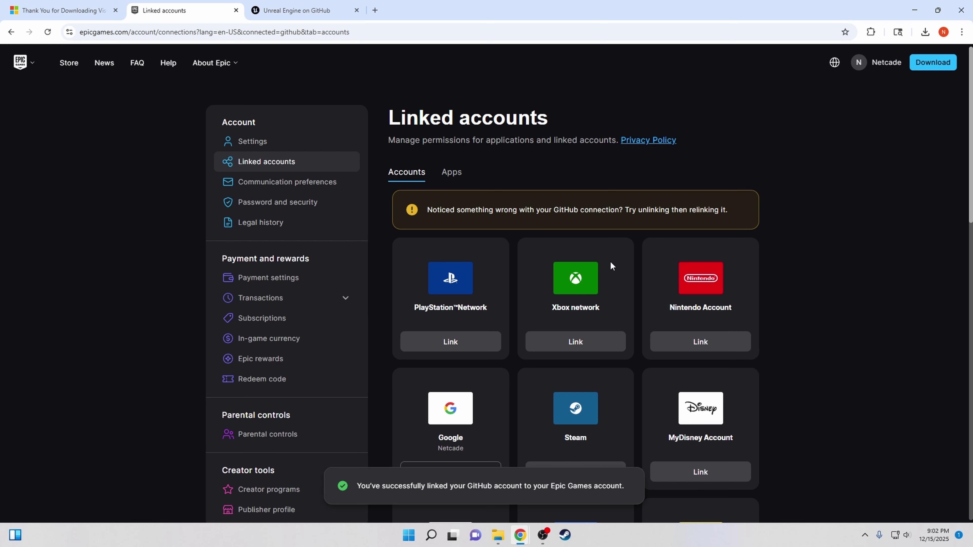
# Check the GitHub entry under linked accounts and review the Unreal Engine on GitHub instructions up to accepting the email invitation
pyautogui.scroll(-10, 621, 261)
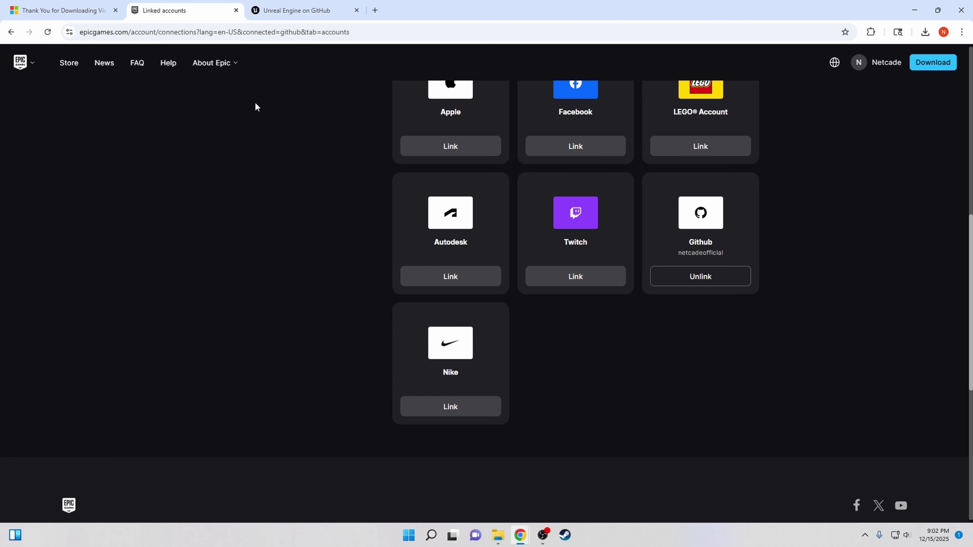
pyautogui.click(302, 5)
pyautogui.scroll(9, 512, 368)
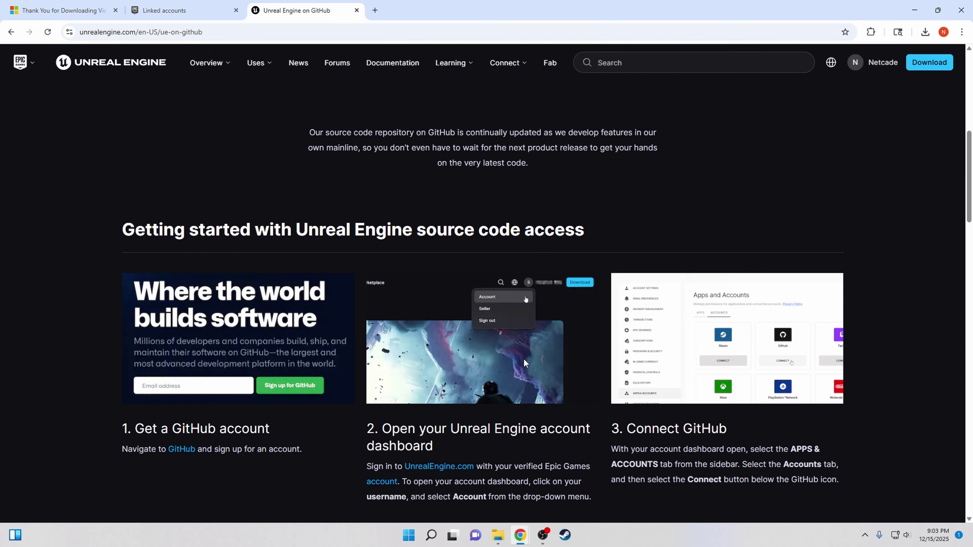
pyautogui.scroll(-5, 472, 219)
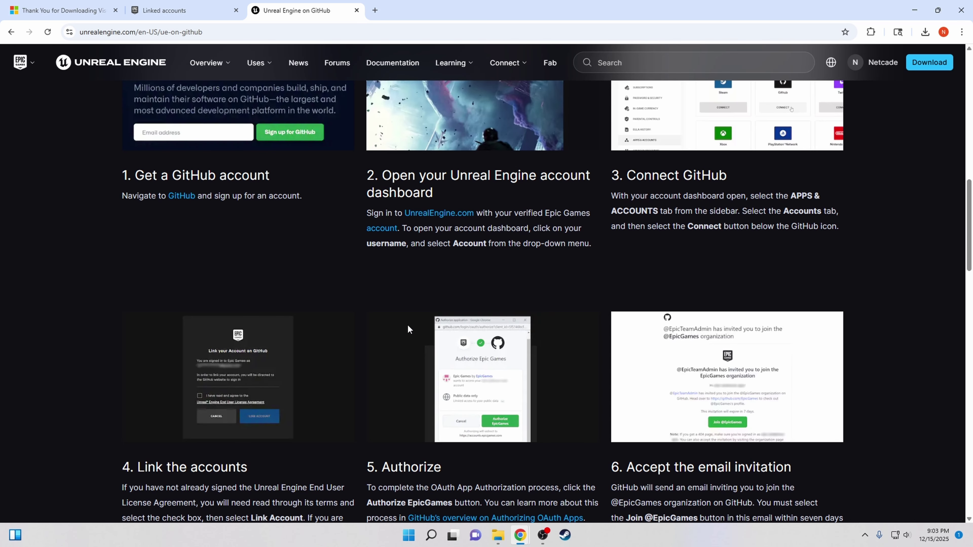
pyautogui.scroll(-1, 194, 459)
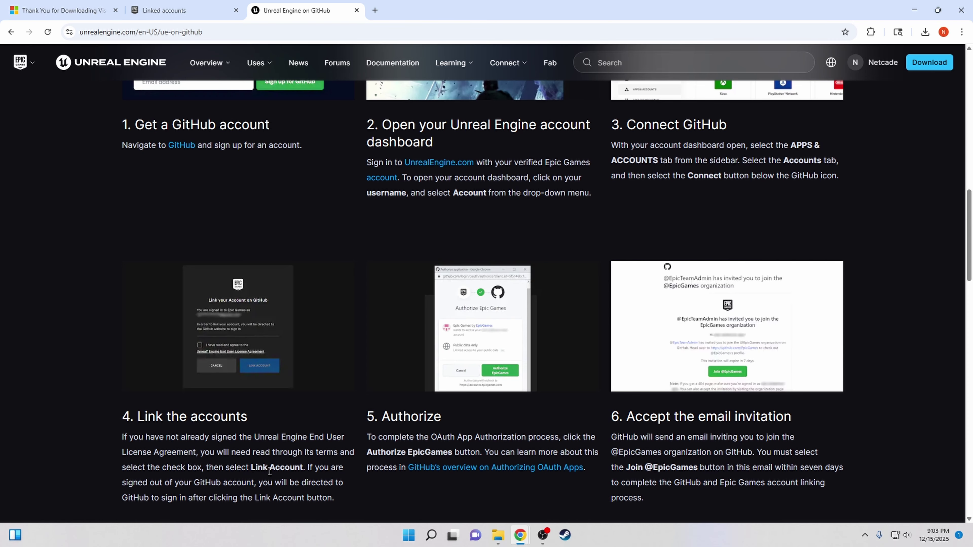
pyautogui.scroll(-2, 599, 343)
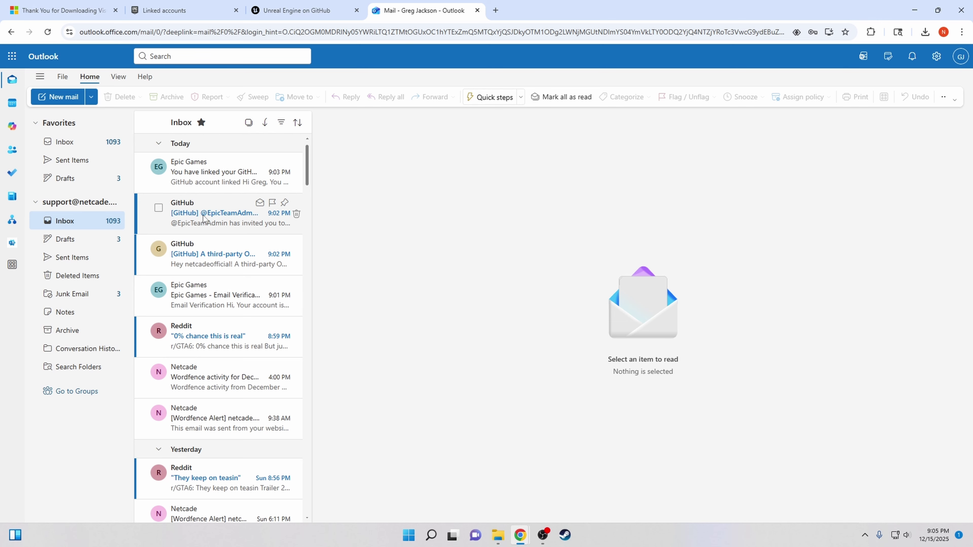
pyautogui.click(203, 217)
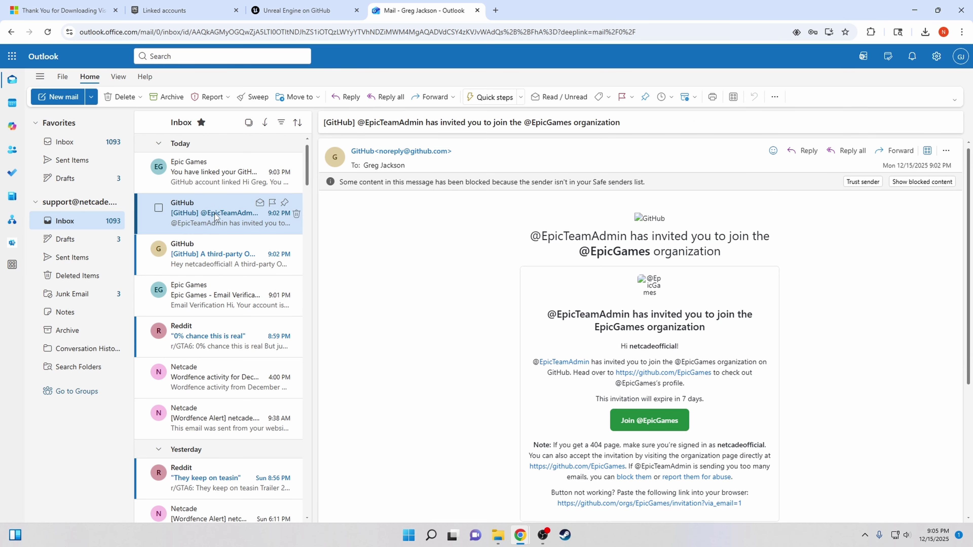
pyautogui.click(657, 422)
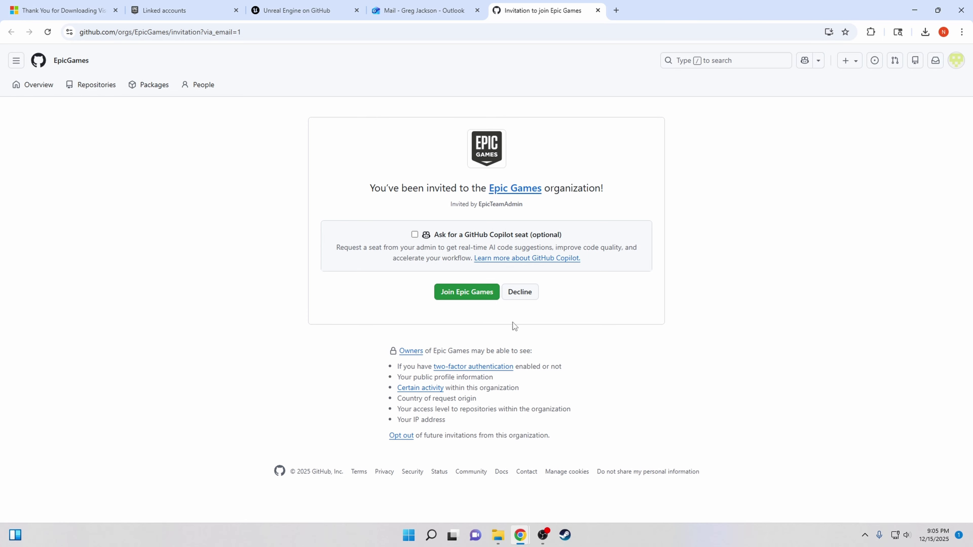
pyautogui.click(476, 295)
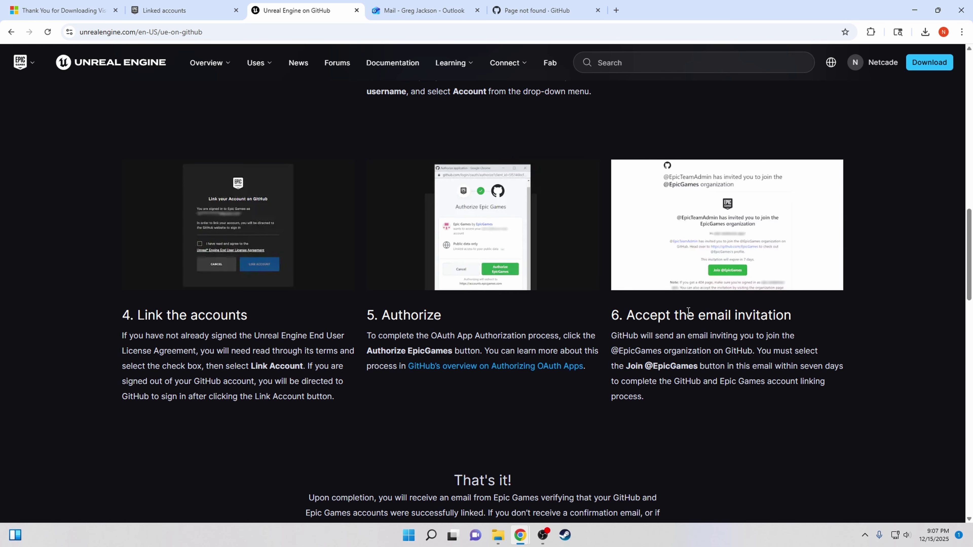
pyautogui.scroll(5, 465, 178)
pyautogui.scroll(11, 464, 175)
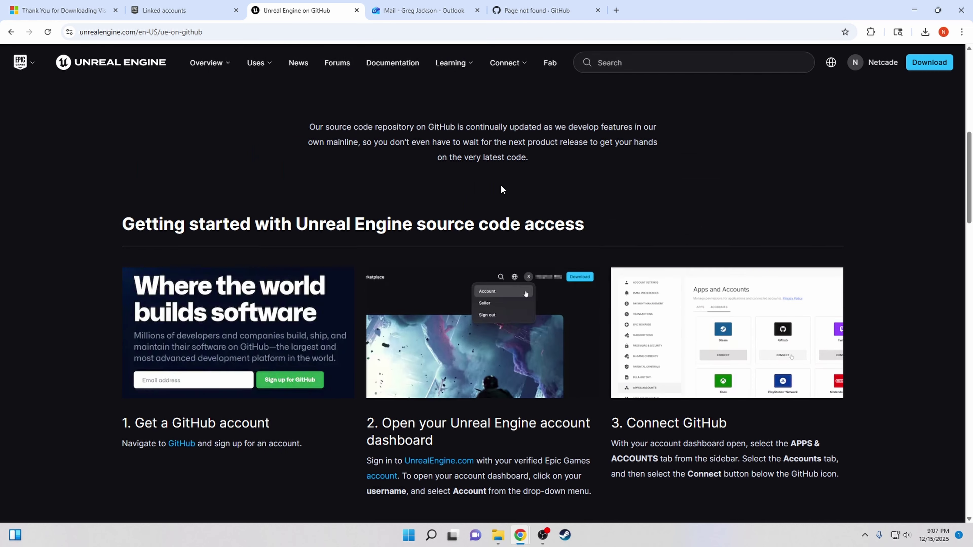
pyautogui.scroll(-6, 456, 204)
pyautogui.scroll(-5, 458, 211)
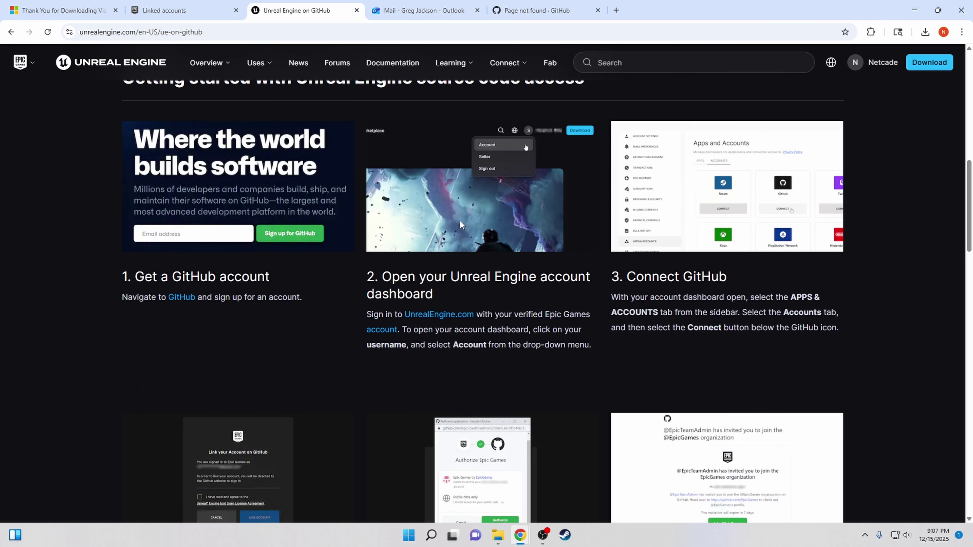
pyautogui.click(540, 3)
pyautogui.click(183, 34)
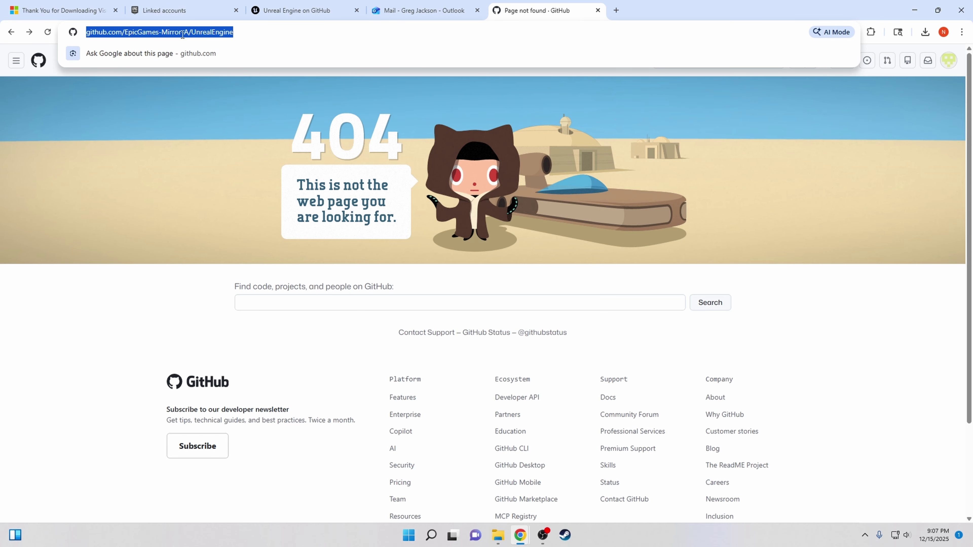
pyautogui.press('Return')
pyautogui.click(175, 33)
pyautogui.click(175, 34)
pyautogui.moveTo(148, 32); pyautogui.dragTo(376, 34)
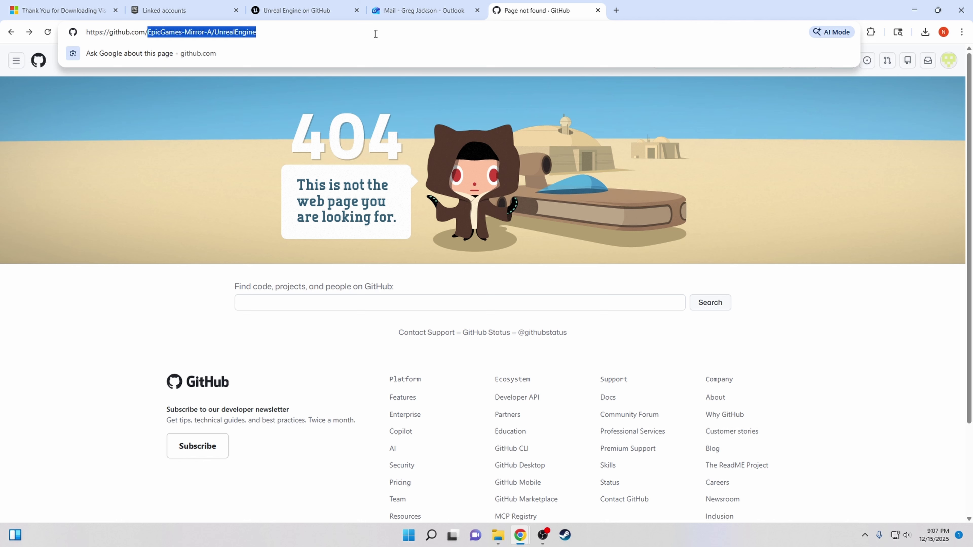
pyautogui.press('BackSpace')
pyautogui.write('EpicGa')
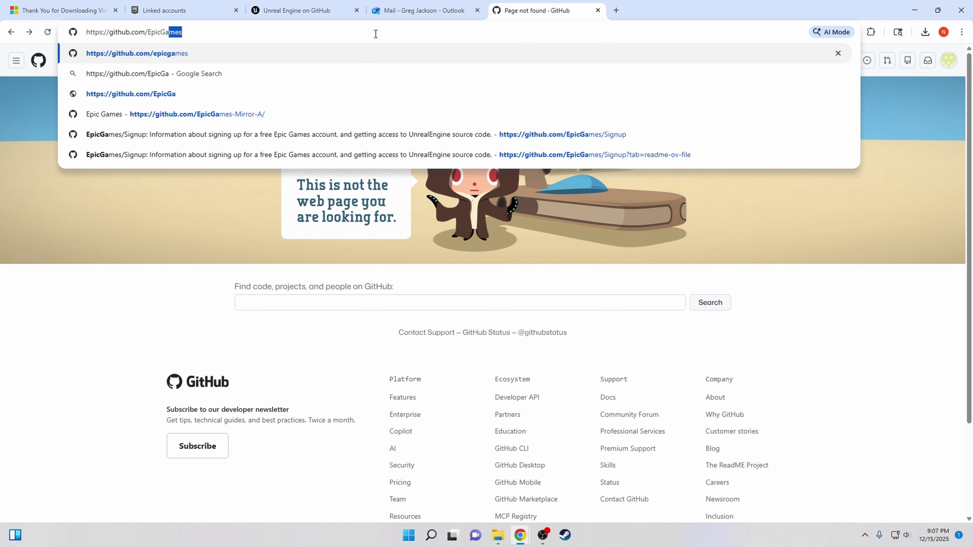
pyautogui.write('mes/UnrealEngine')
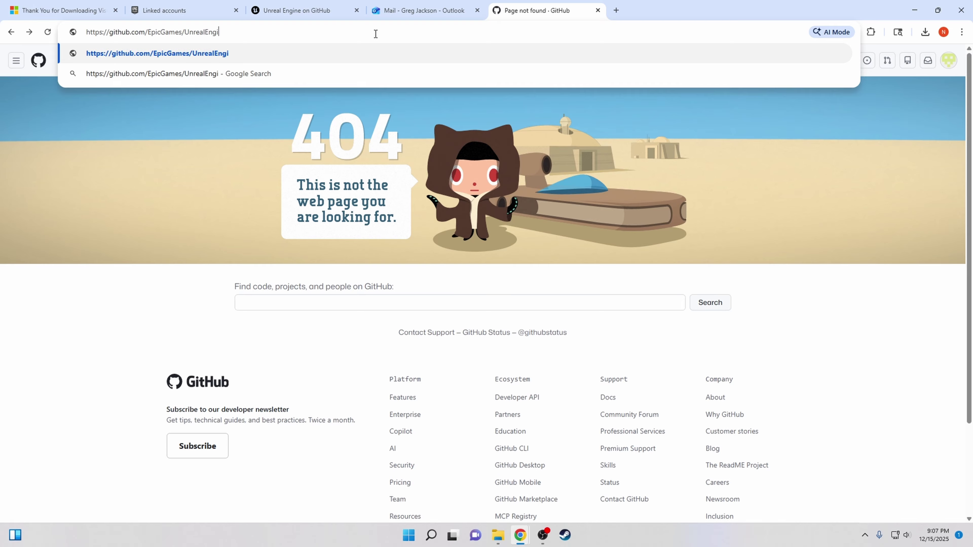
pyautogui.press('Return')
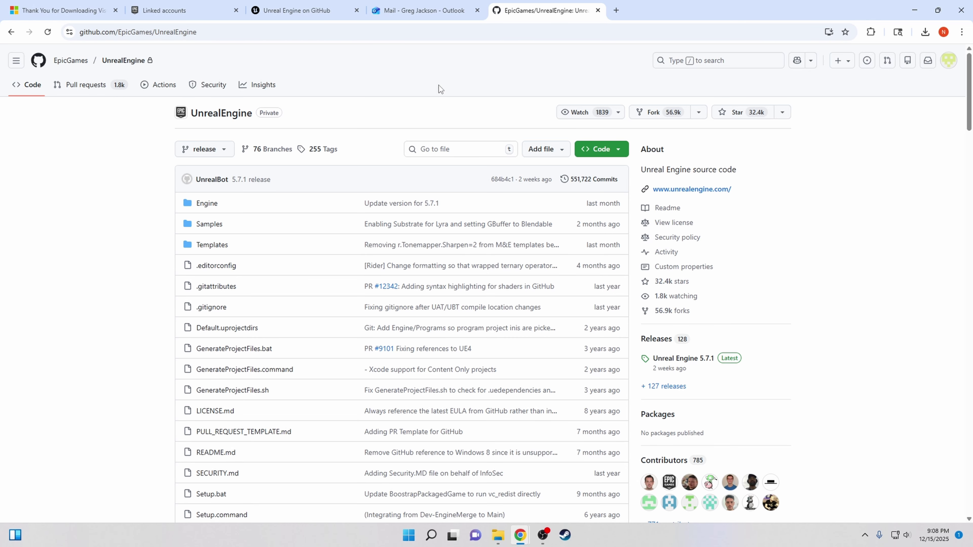
pyautogui.scroll(-7, 380, 96)
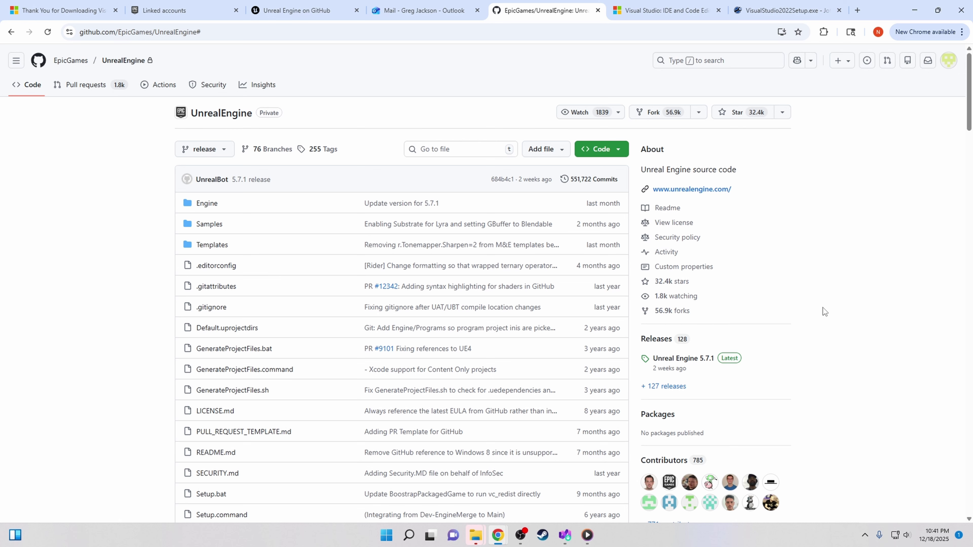
# Run Windows PowerShell as administrator and change the working directory to F:\
pyautogui.click(410, 535)
pyautogui.write('po')
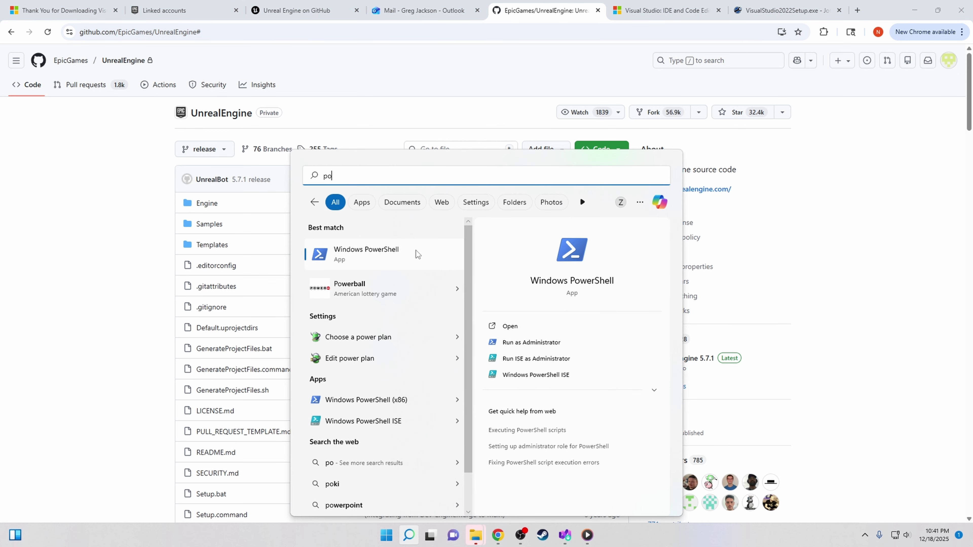
pyautogui.rightClick(416, 253)
pyautogui.click(465, 269)
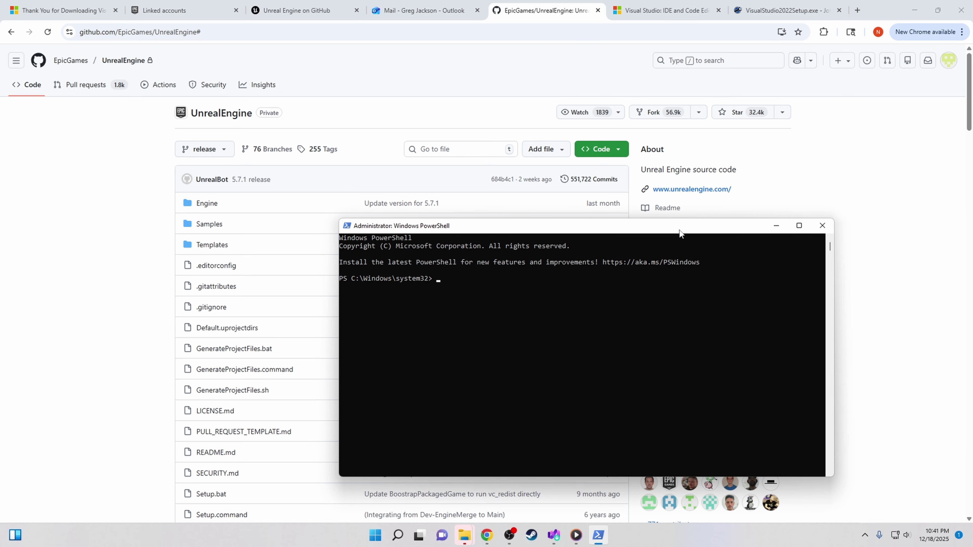
pyautogui.write('CD')
pyautogui.write(' F:')
pyautogui.write('git clo')
pyautogui.write('ne --branch')
pyautogui.write(' 5')
pyautogui.write('.7')
pyautogui.write(' --single')
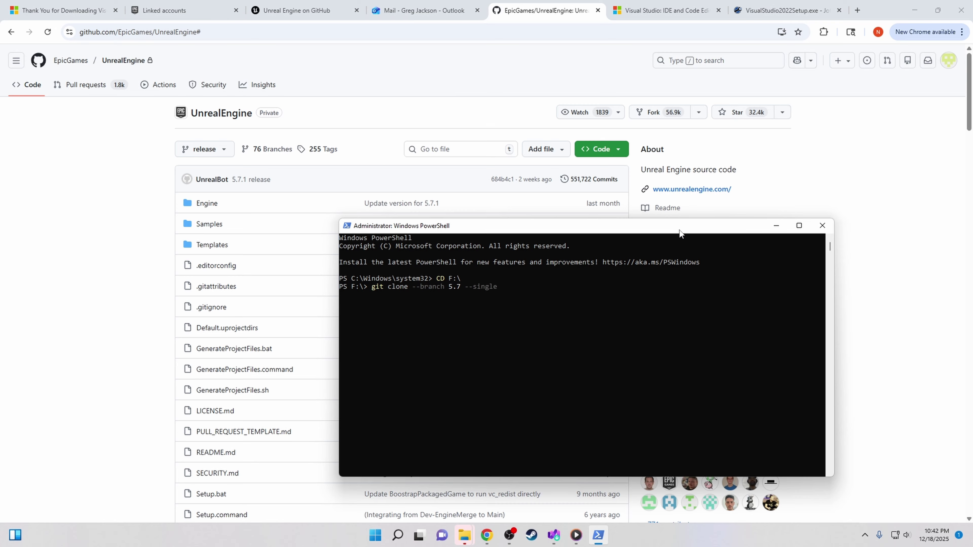
pyautogui.write('-branch https://github.com/EpicGames/U')
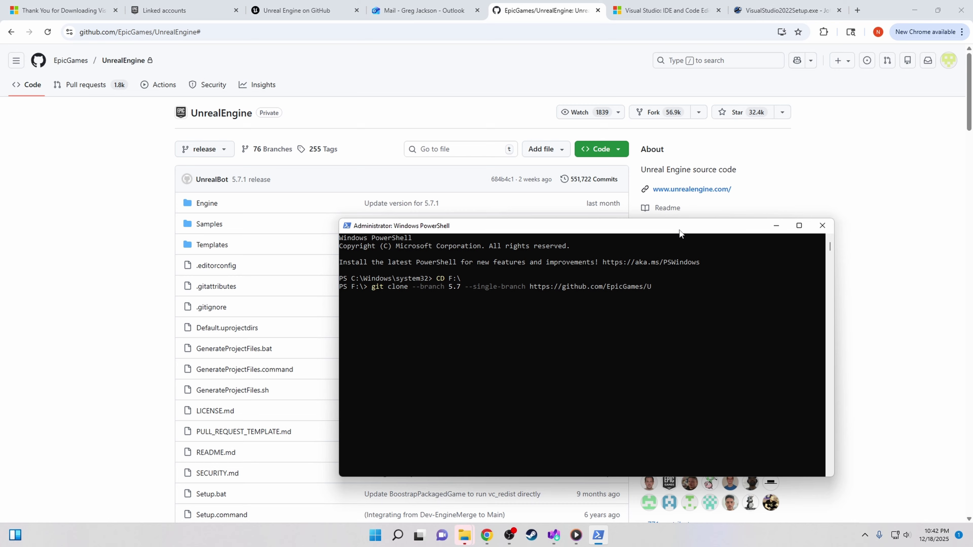
pyautogui.write('nrealEngine.git')
pyautogui.write('F:\\UE5')
pyautogui.press('Return')
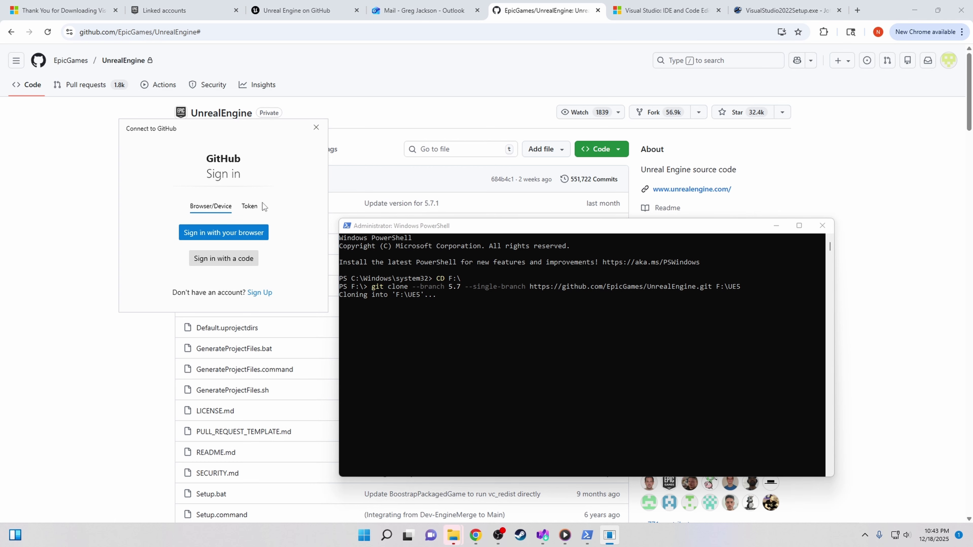
# Sign in to GitHub through the browser, authorize Git Credential Manager, and request identity verification by email
pyautogui.click(241, 233)
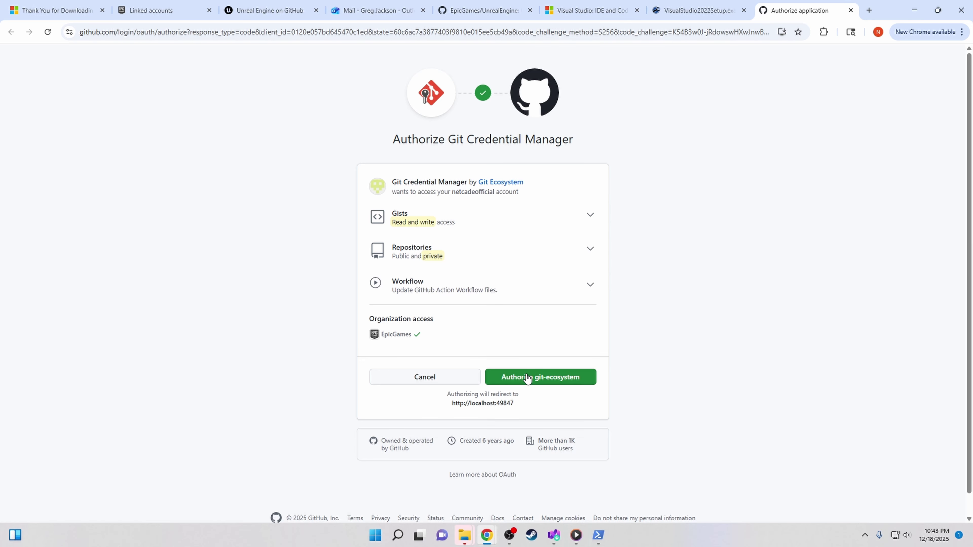
pyautogui.click(527, 378)
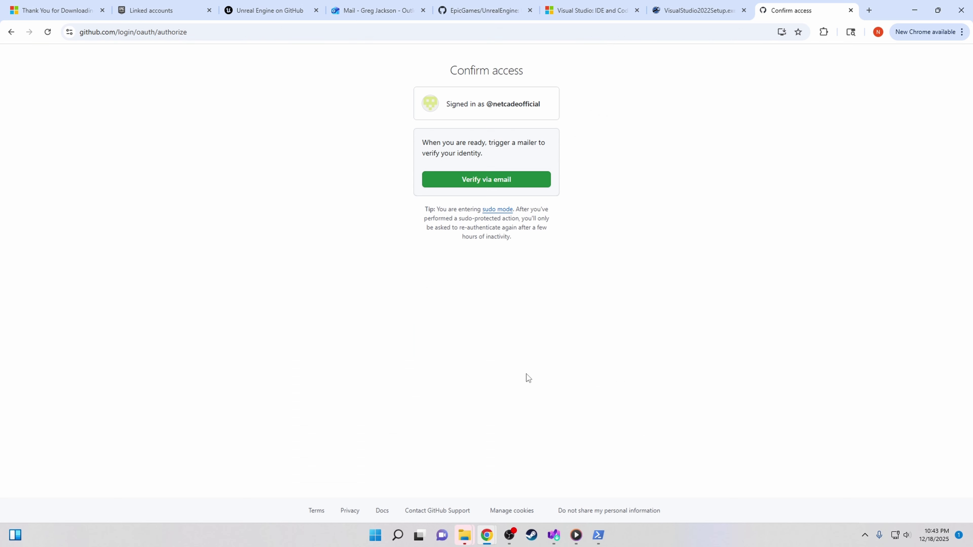
pyautogui.click(509, 180)
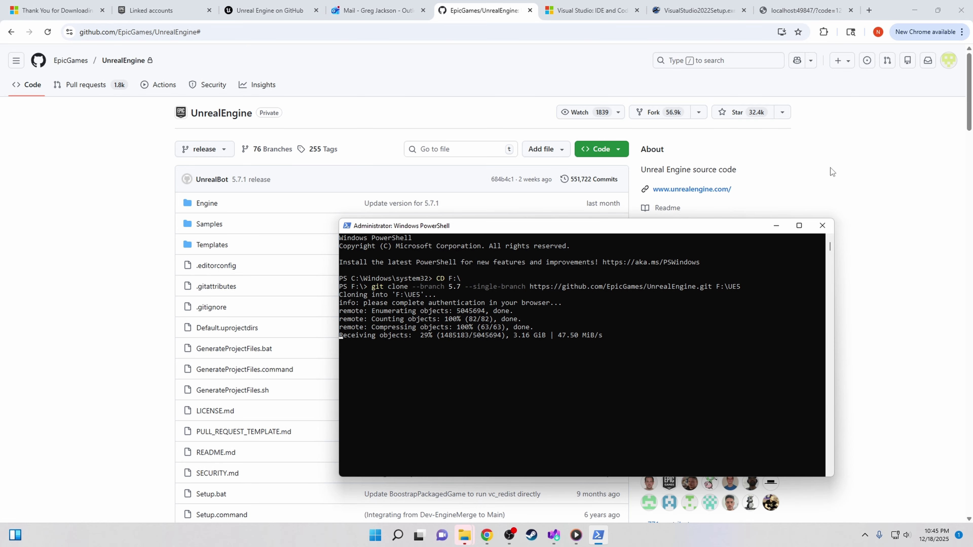
# Check the repository's HTTPS clone URL and the clone's destination on the F: drive in File Explorer
pyautogui.click(596, 156)
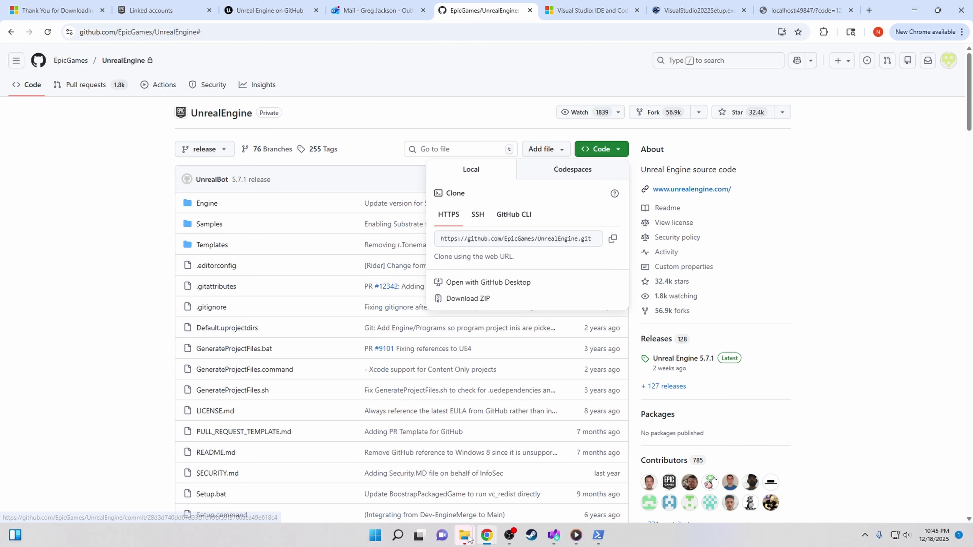
pyautogui.moveTo(464, 535)
pyautogui.click(505, 504)
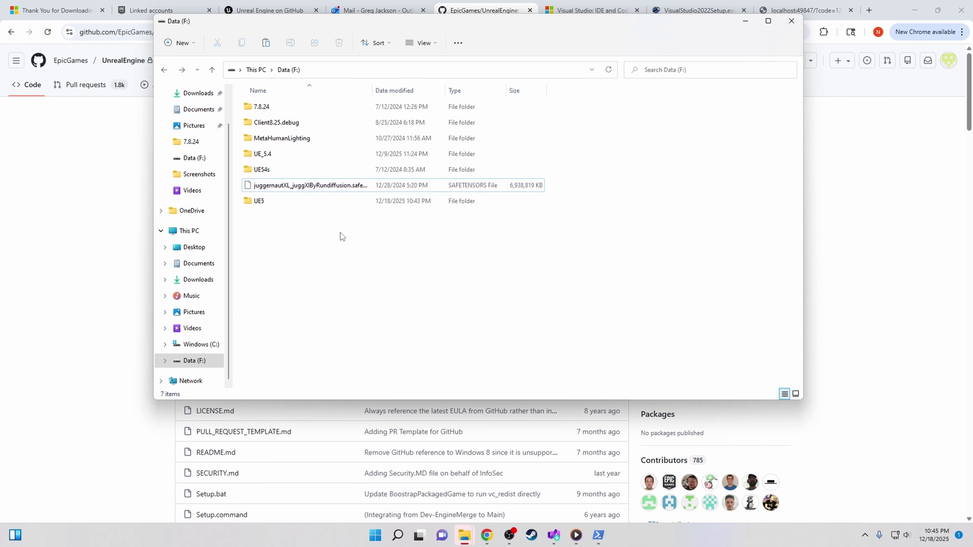
pyautogui.click(344, 67)
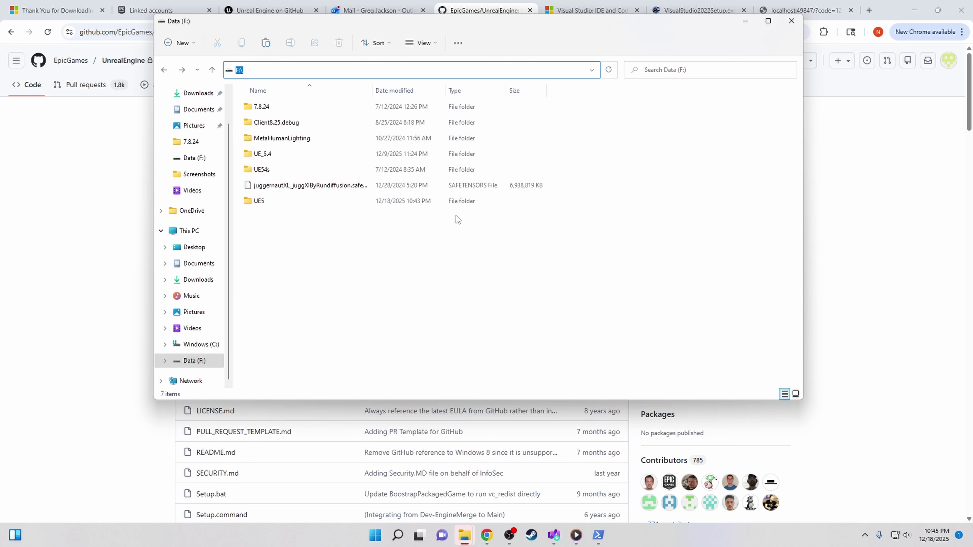
pyautogui.click(298, 264)
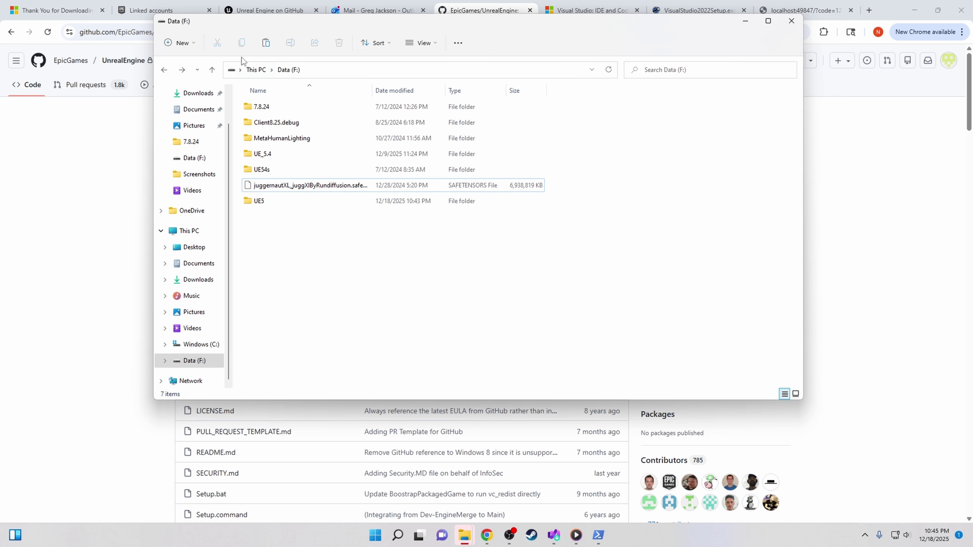
pyautogui.click(321, 72)
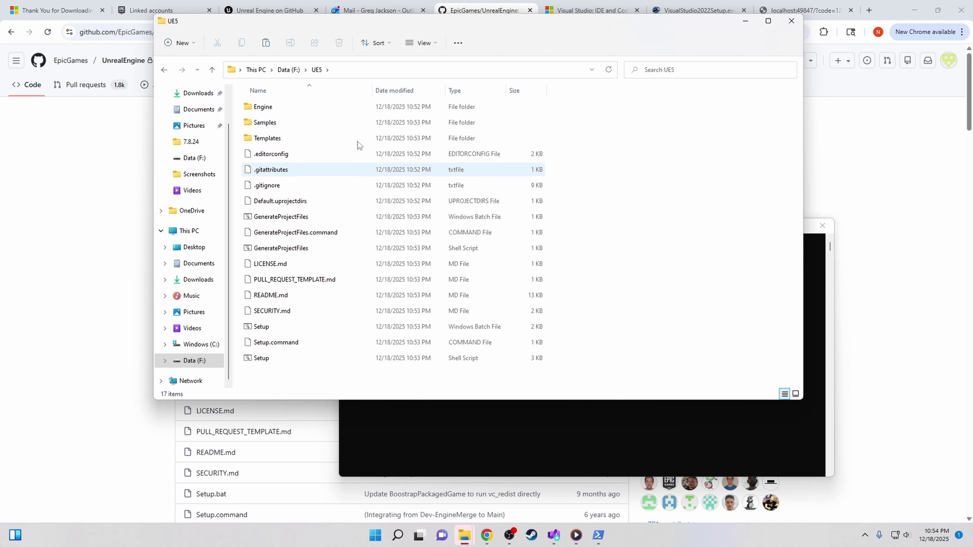
# Examine the cloned source files in the UE5 folder on the F: drive
pyautogui.moveTo(571, 33); pyautogui.dragTo(607, 58)
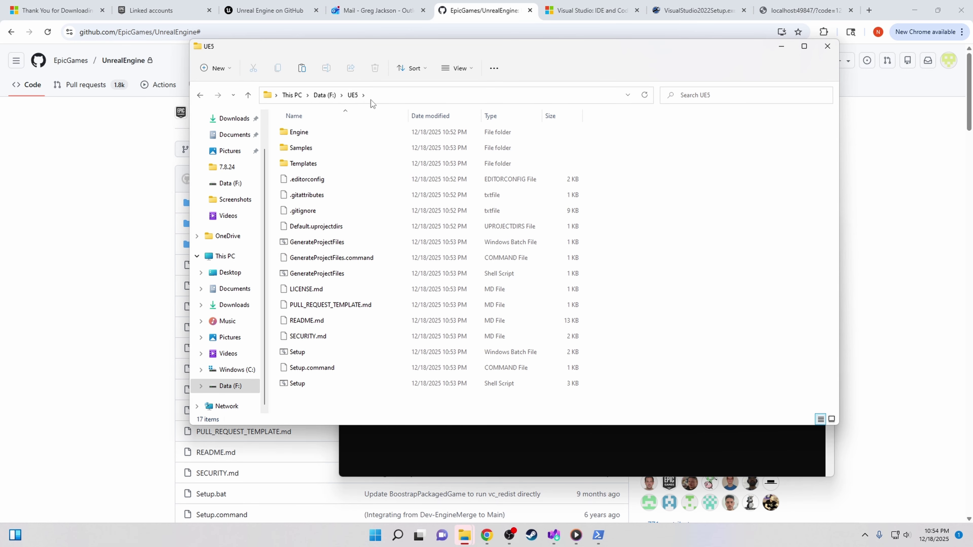
pyautogui.click(199, 96)
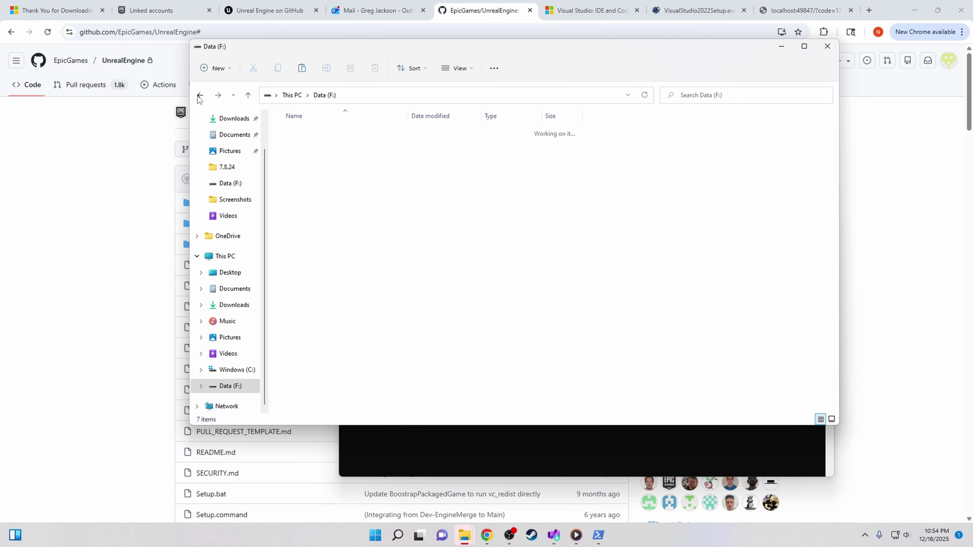
pyautogui.doubleClick(313, 197)
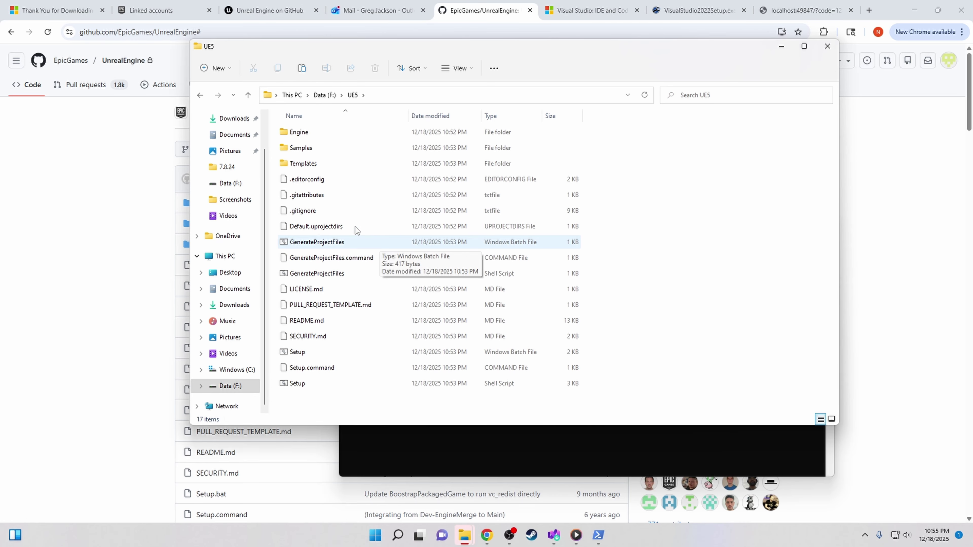
# Rename the UE5 folder on the F: drive to UE57src
pyautogui.click(199, 95)
pyautogui.rightClick(322, 205)
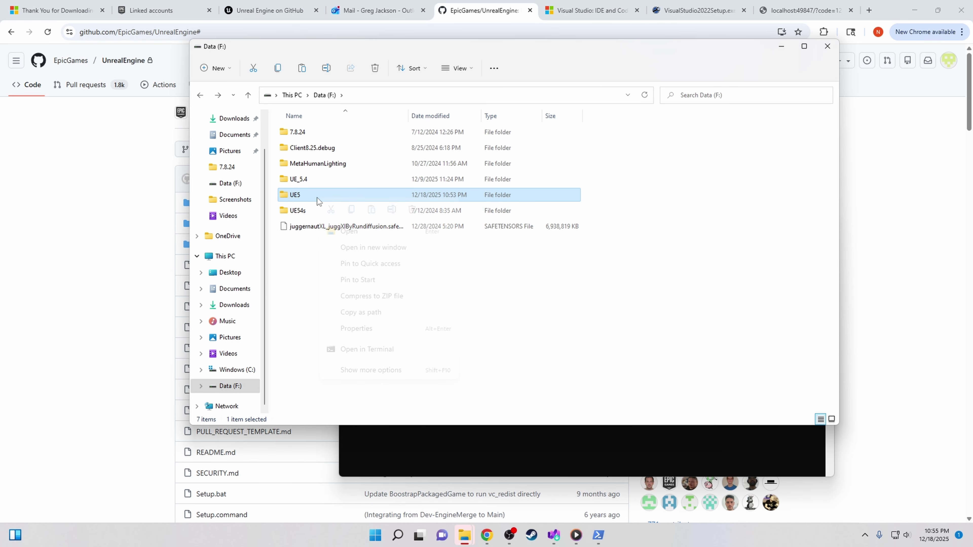
pyautogui.click(382, 368)
pyautogui.click(413, 343)
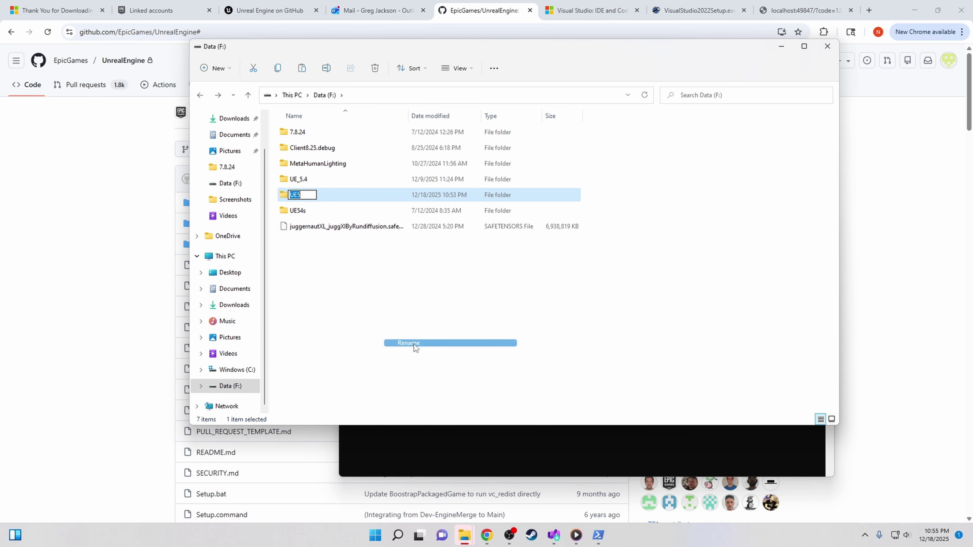
pyautogui.press('End')
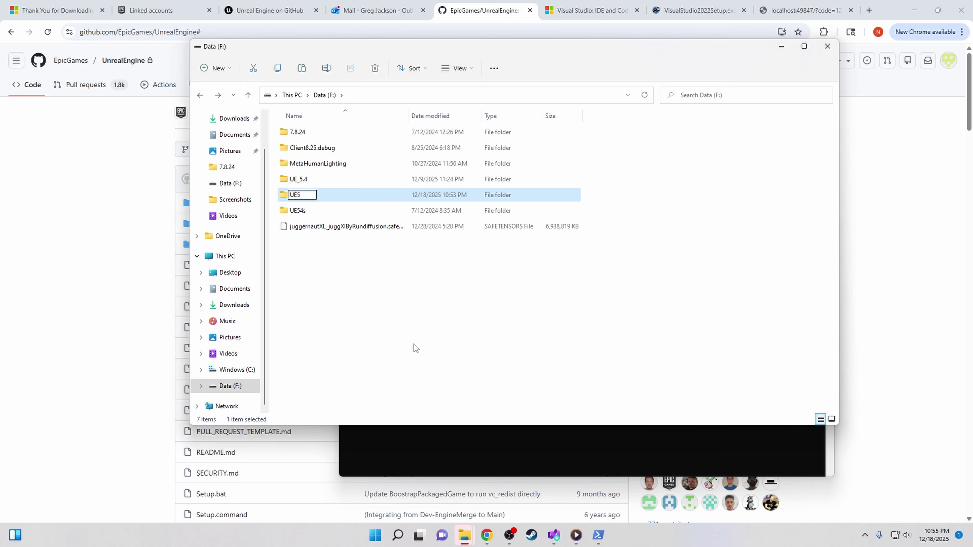
pyautogui.write('7src')
pyautogui.press('Return')
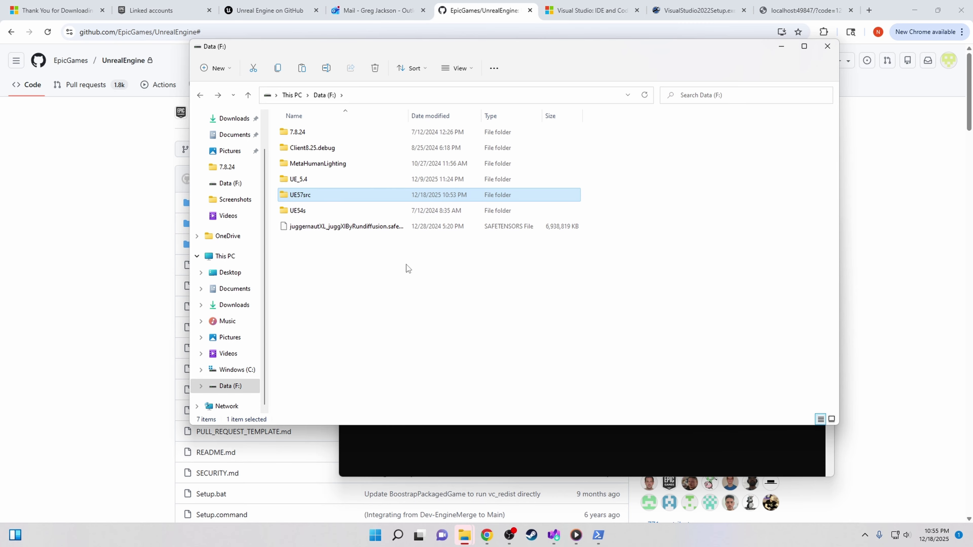
# Run the Setup Windows batch file in the UE57src folder as administrator, allowing the elevation
pyautogui.doubleClick(320, 194)
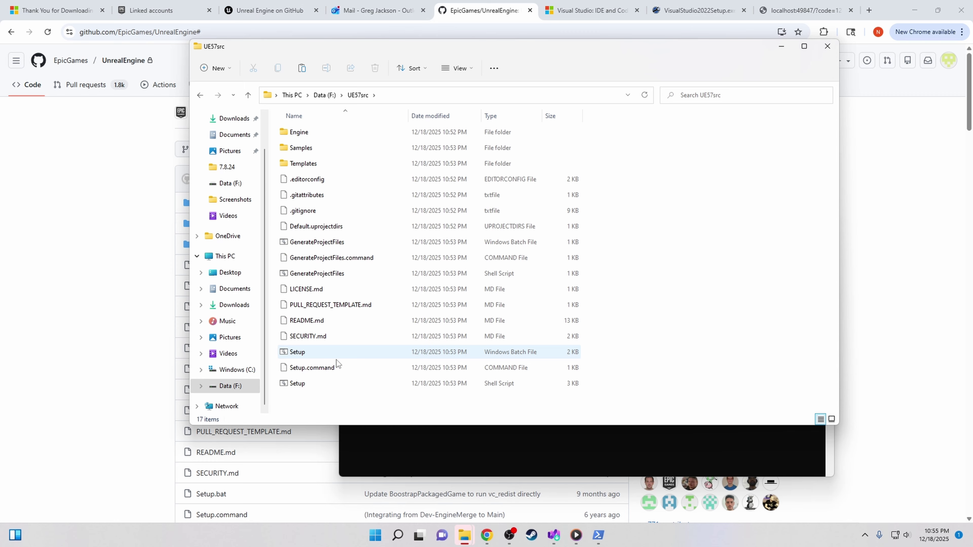
pyautogui.rightClick(318, 355)
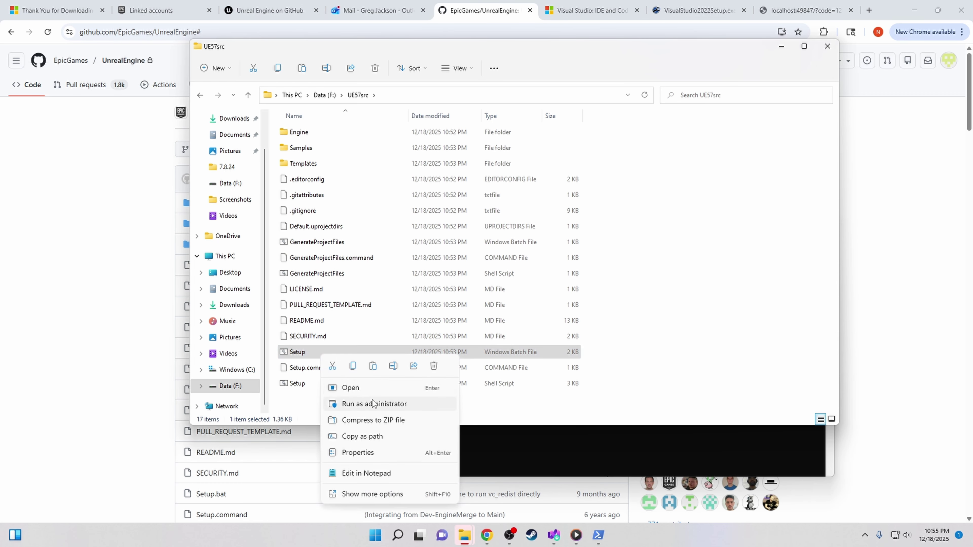
pyautogui.click(373, 404)
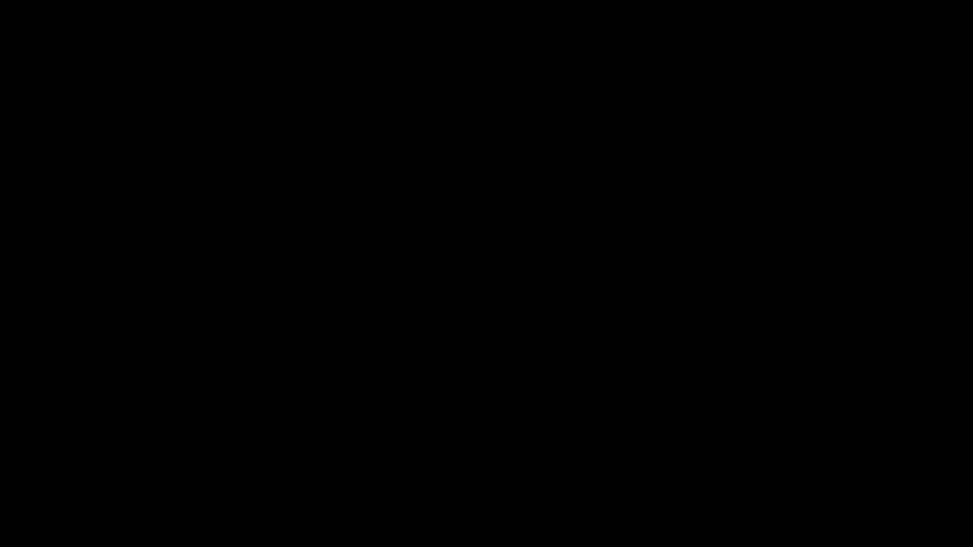
pyautogui.click(423, 417)
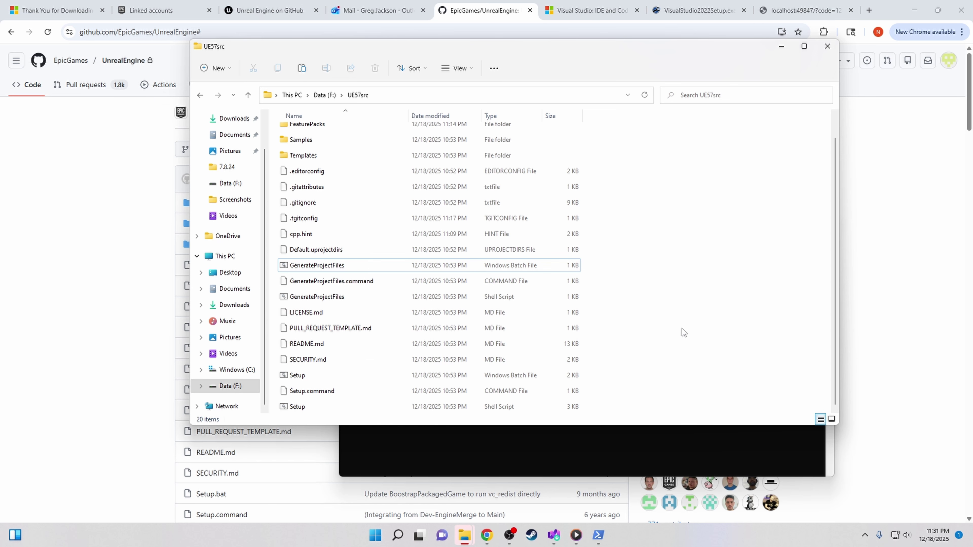
# Run the GenerateProjectFiles Windows batch file in the UE57src folder as administrator
pyautogui.rightClick(330, 265)
pyautogui.press('Escape')
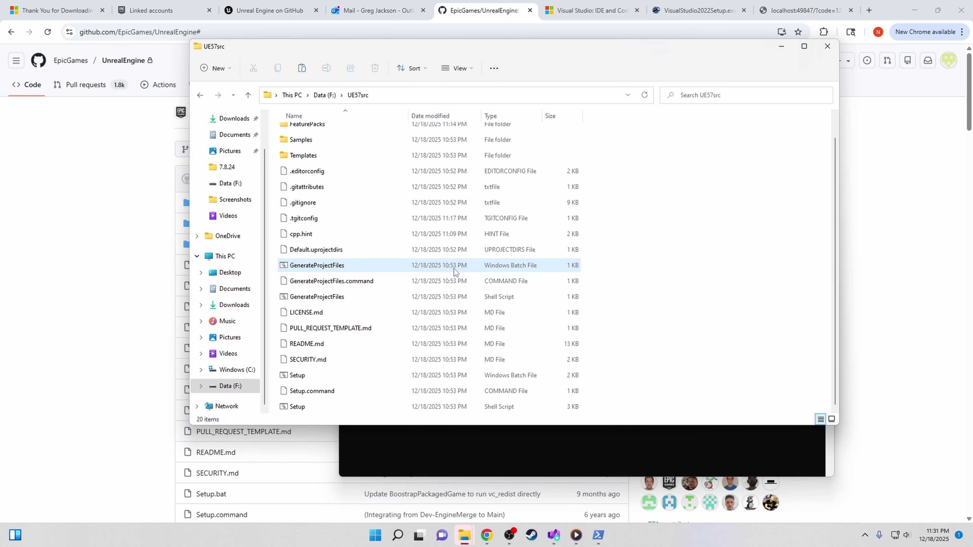
pyautogui.click(353, 270)
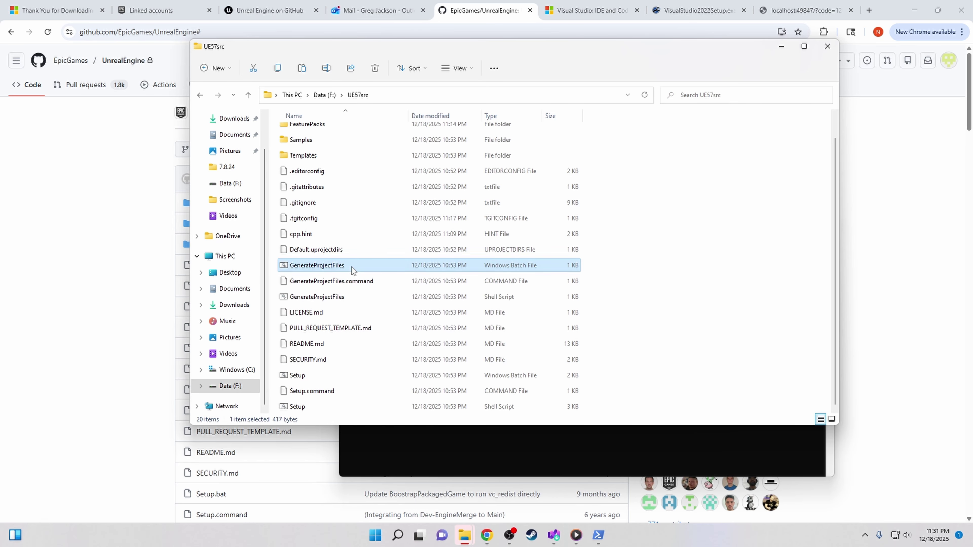
pyautogui.rightClick(351, 270)
pyautogui.click(387, 316)
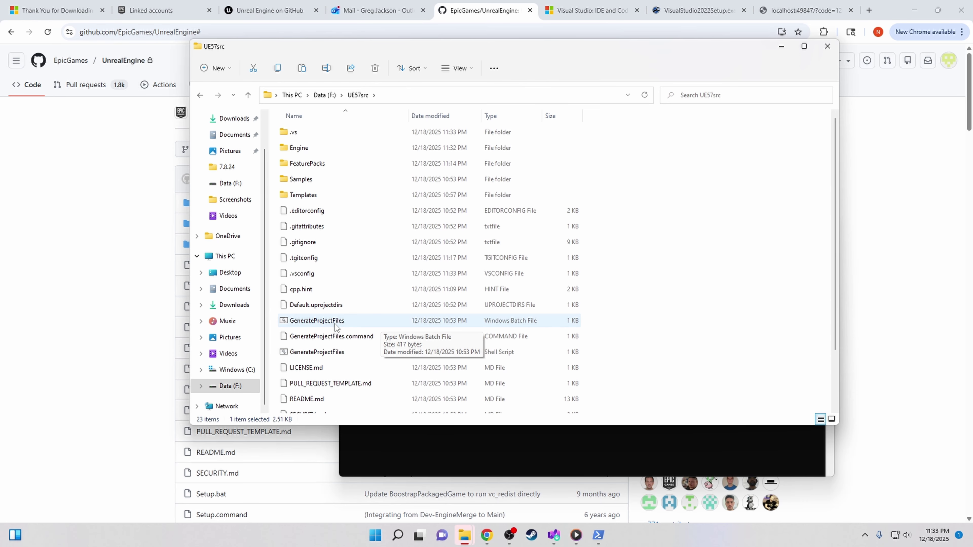
# Open the UE5.sln solution from the UE57src folder in Visual Studio
pyautogui.scroll(-2, 360, 264)
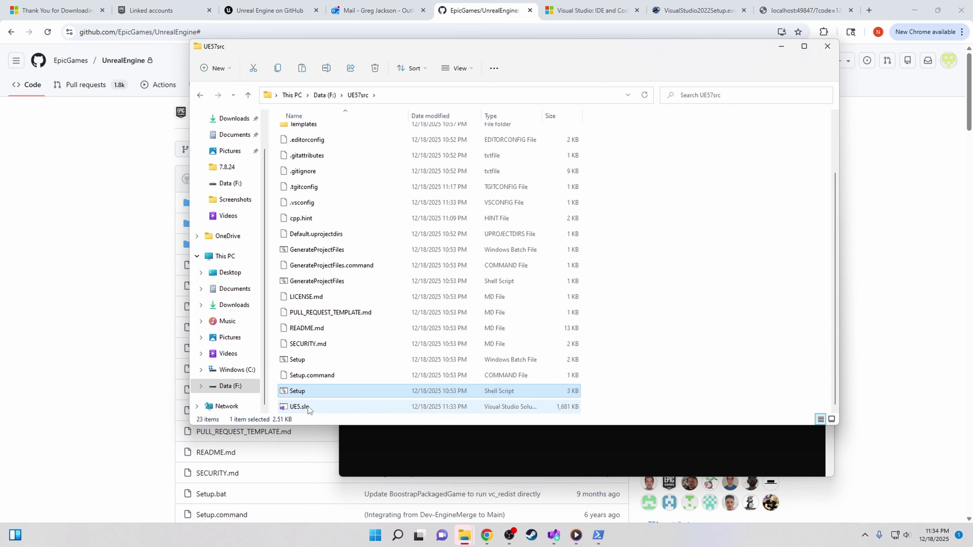
pyautogui.doubleClick(299, 407)
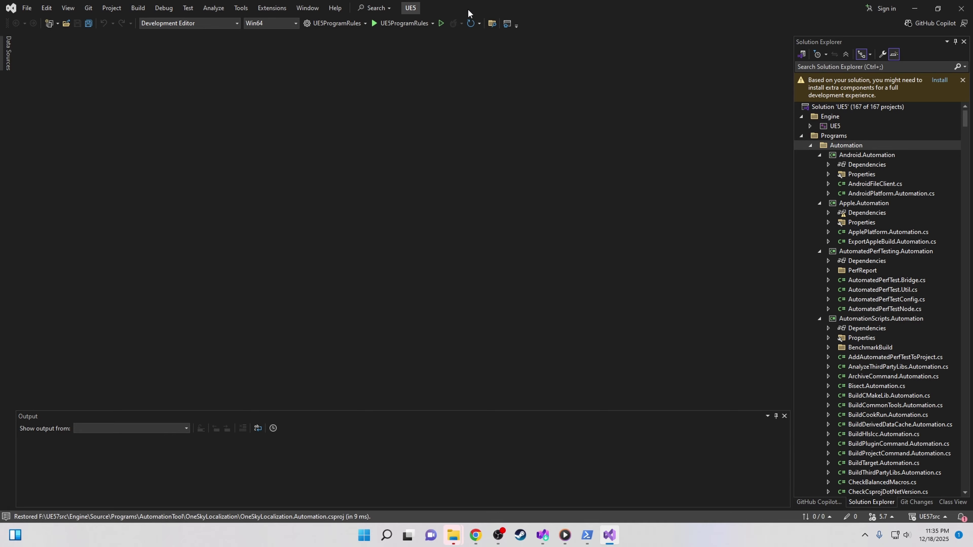
# Open the toolbar customization and display the commands of the Standard toolbar
pyautogui.rightClick(497, 10)
pyautogui.rightClick(463, 7)
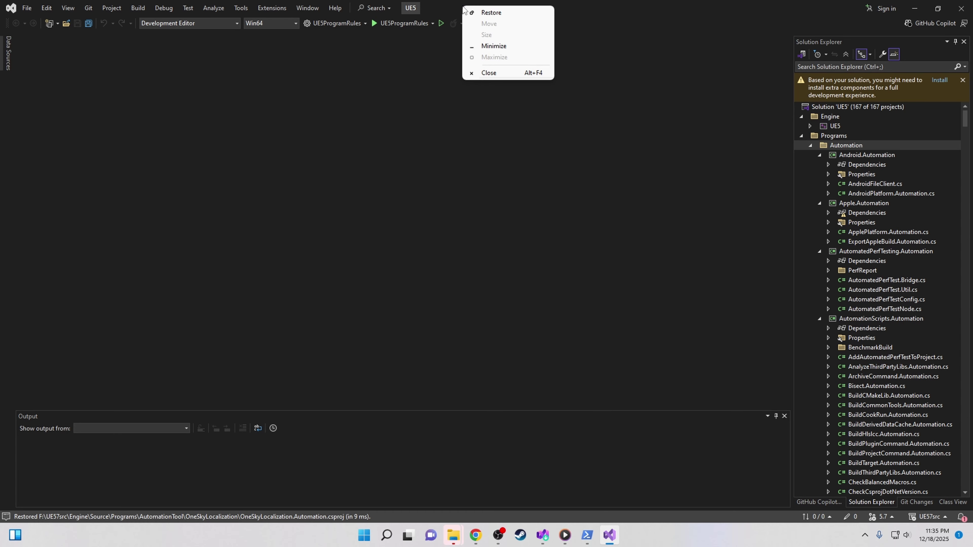
pyautogui.click(446, 9)
pyautogui.rightClick(541, 24)
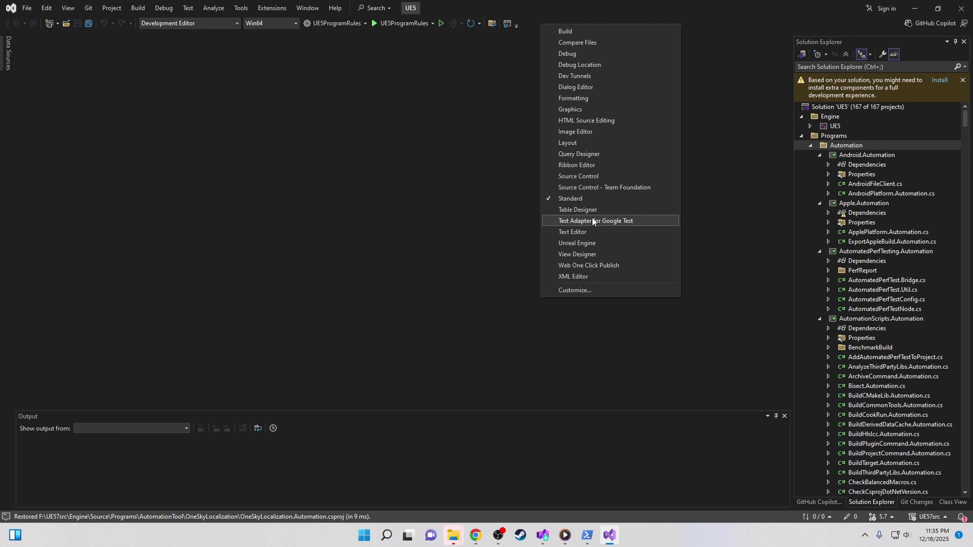
pyautogui.click(586, 290)
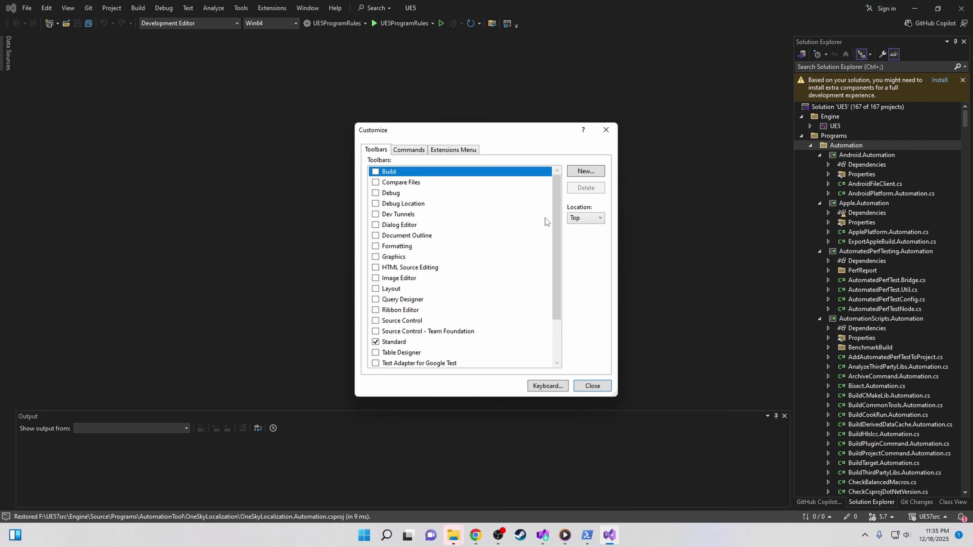
pyautogui.click(409, 150)
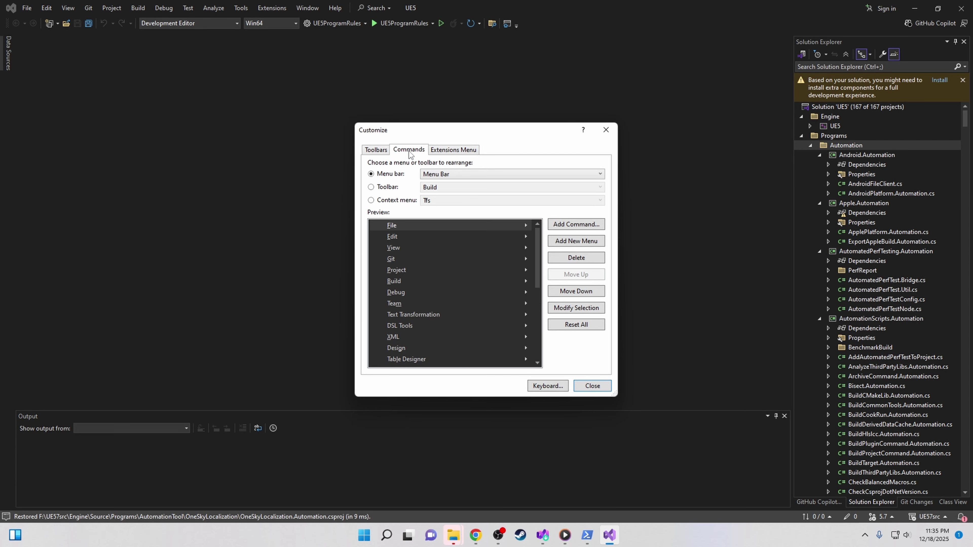
pyautogui.click(371, 187)
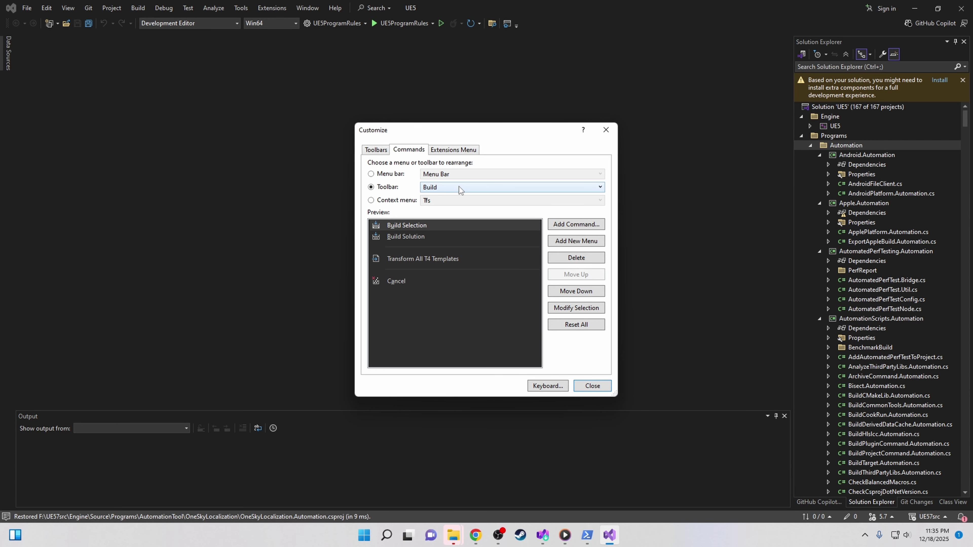
pyautogui.click(460, 190)
pyautogui.scroll(-5, 505, 248)
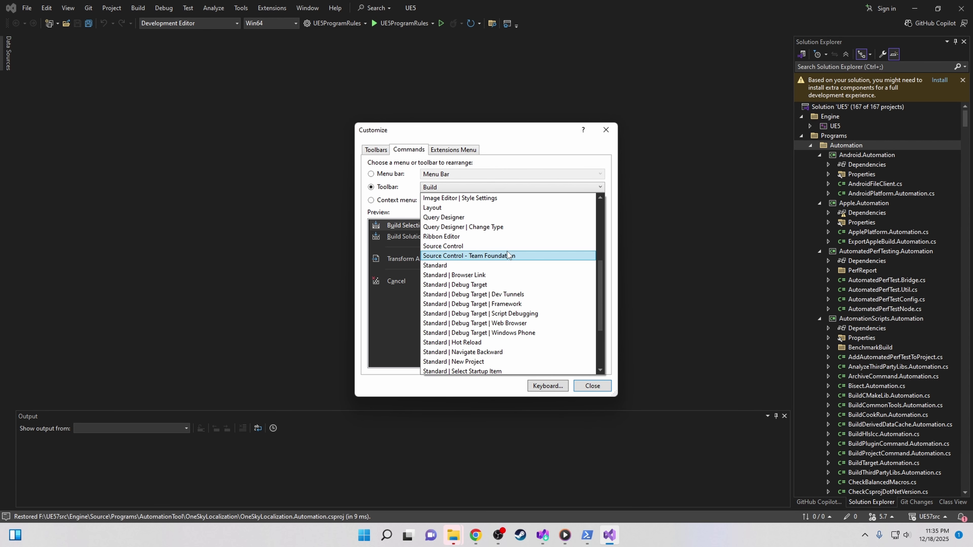
pyautogui.click(475, 266)
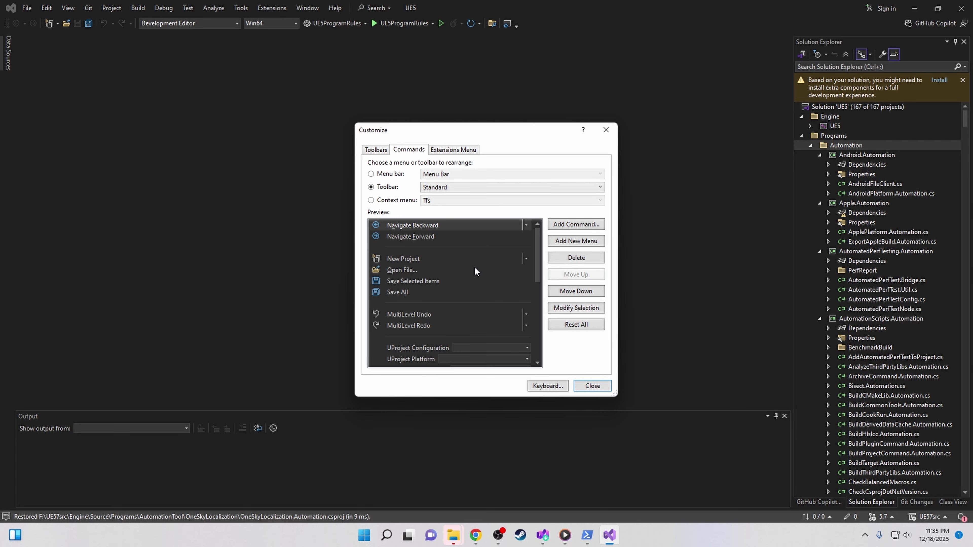
# Check the width setting of the Solution Configurations command, then close the customization without changing anything
pyautogui.scroll(-3, 467, 267)
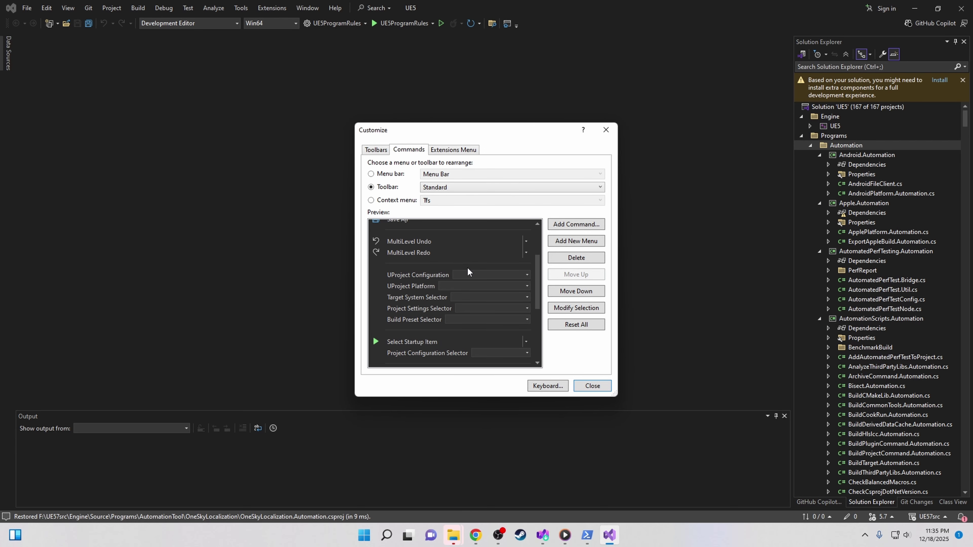
pyautogui.scroll(-1, 440, 273)
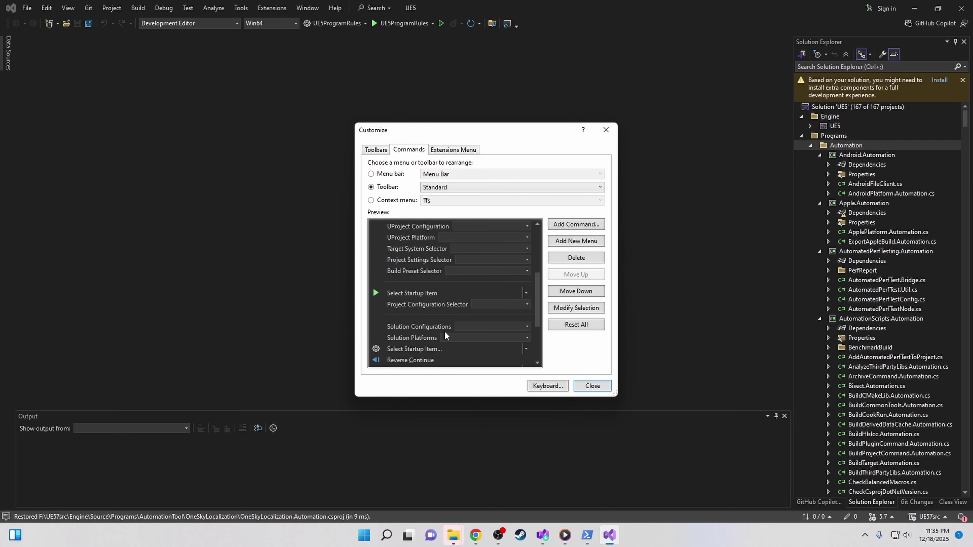
pyautogui.click(428, 330)
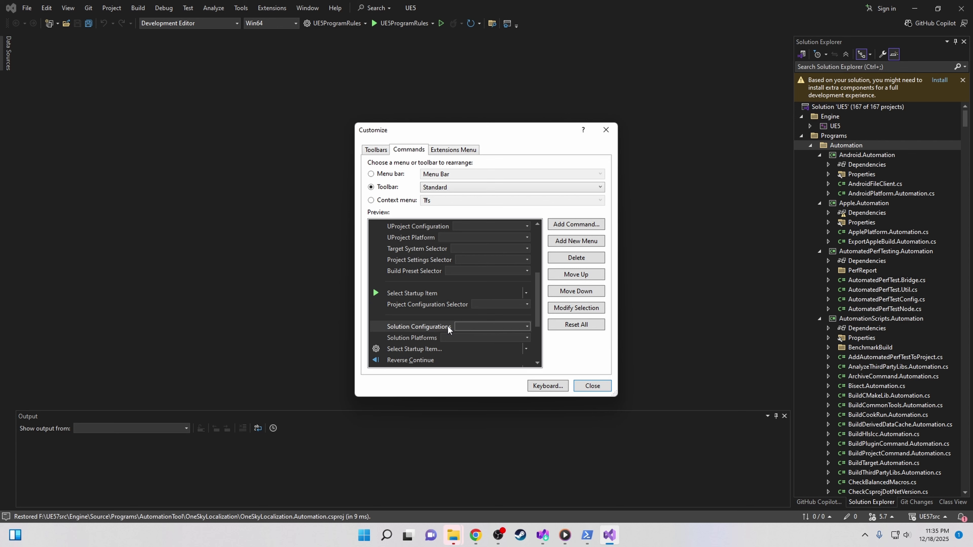
pyautogui.click(589, 308)
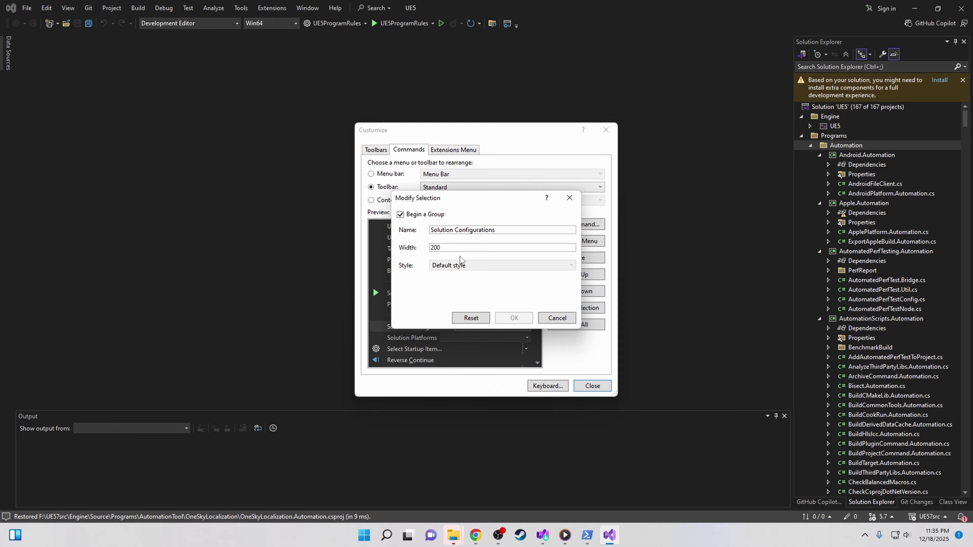
pyautogui.click(448, 249)
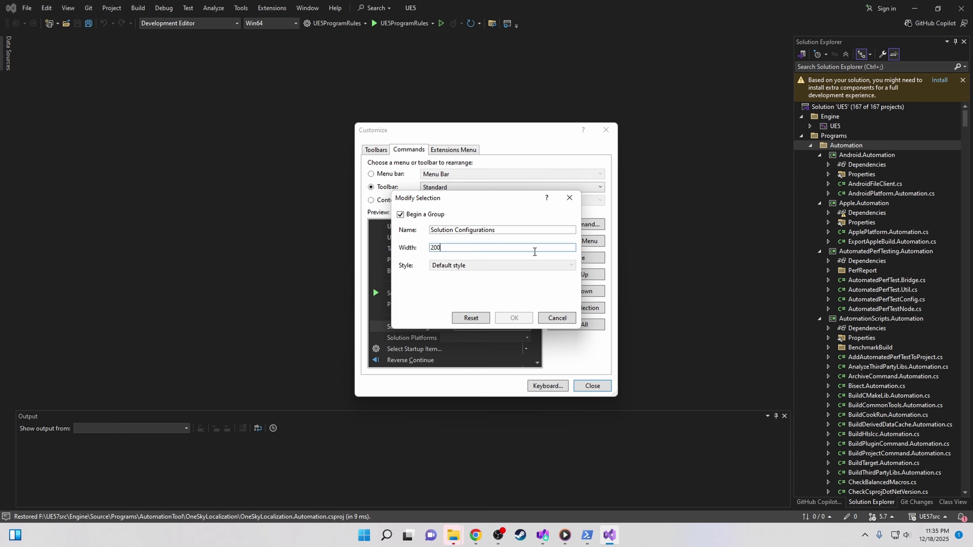
pyautogui.doubleClick(495, 248)
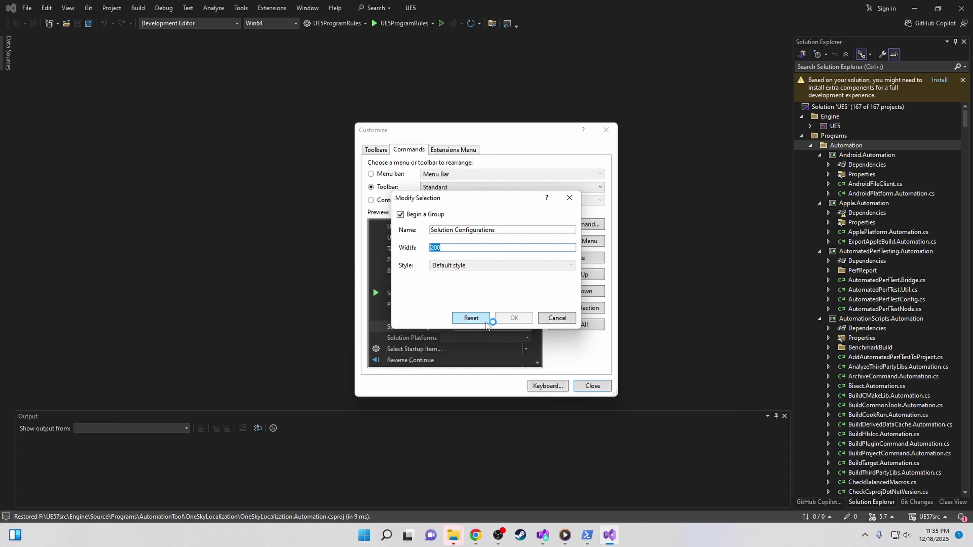
pyautogui.click(555, 318)
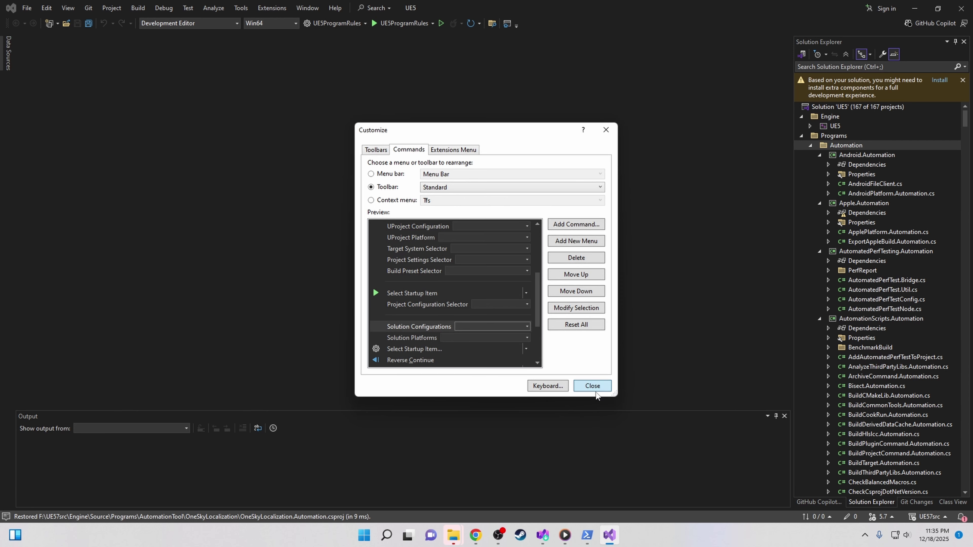
pyautogui.click(595, 389)
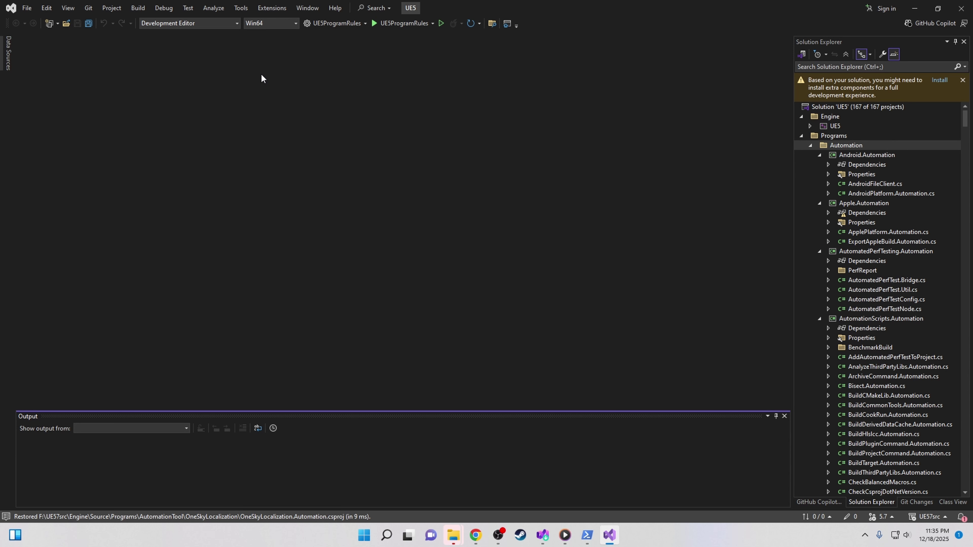
# Set the solution configuration to Development Editor and the solution platform to Win64
pyautogui.click(233, 26)
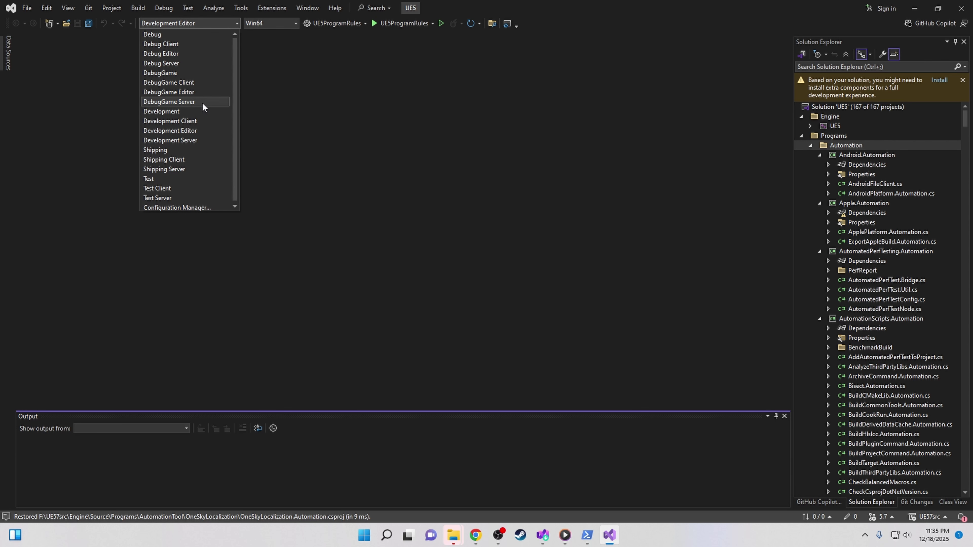
pyautogui.click(191, 130)
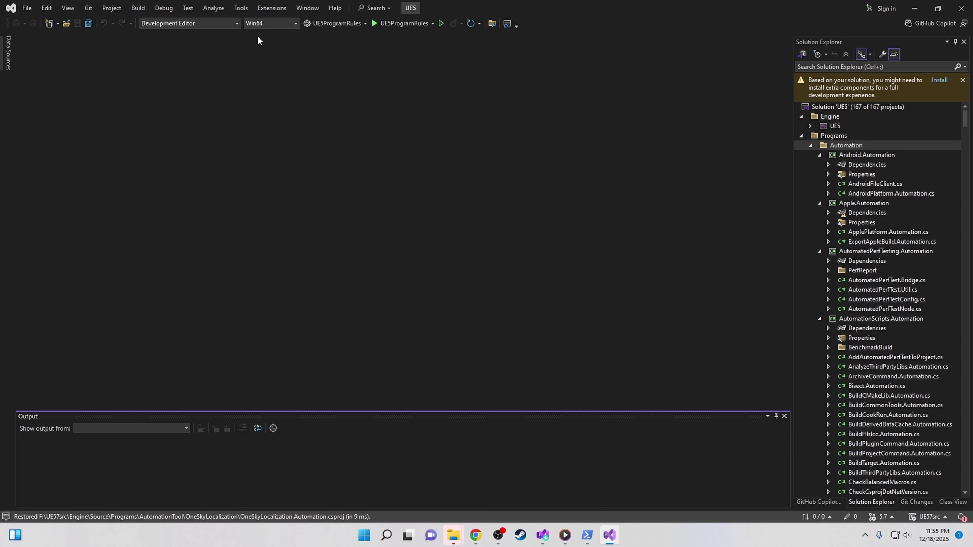
pyautogui.click(267, 23)
pyautogui.click(264, 36)
# Build the UE5 project in the solution's Engine folder
pyautogui.click(842, 126)
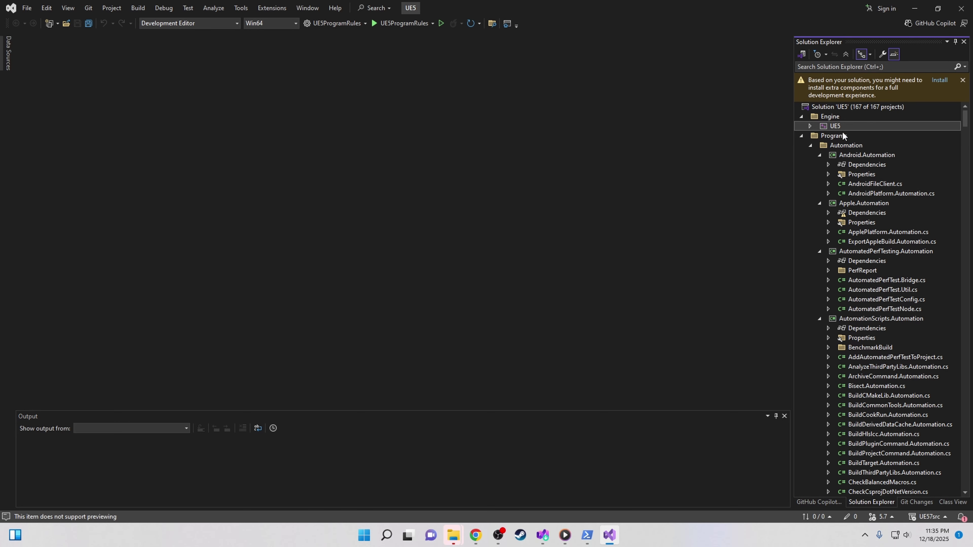
pyautogui.rightClick(841, 127)
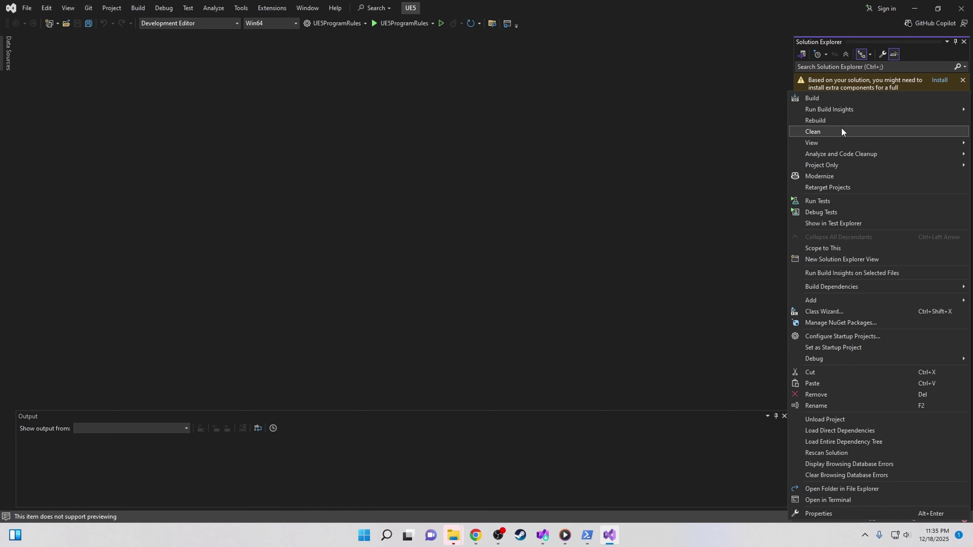
pyautogui.click(826, 99)
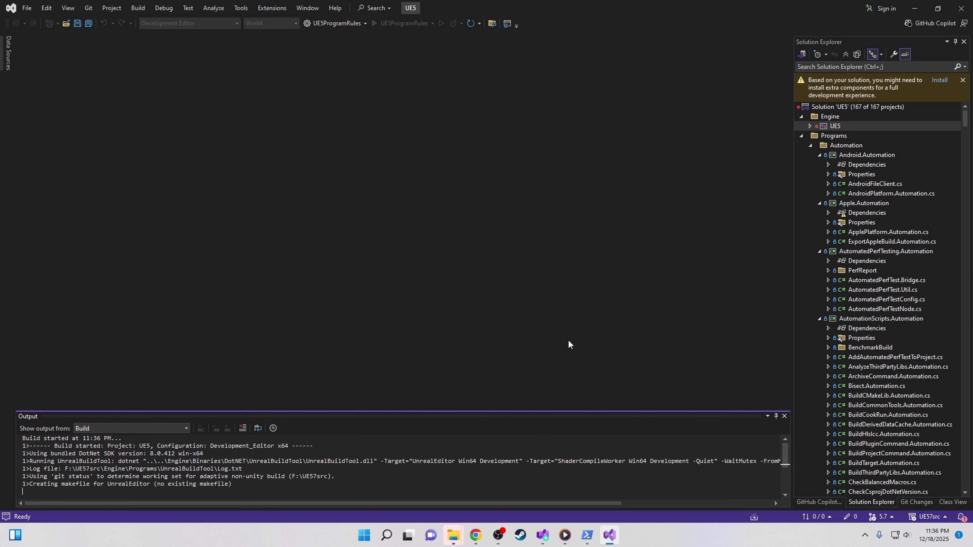
pyautogui.click(500, 539)
pyautogui.click(693, 363)
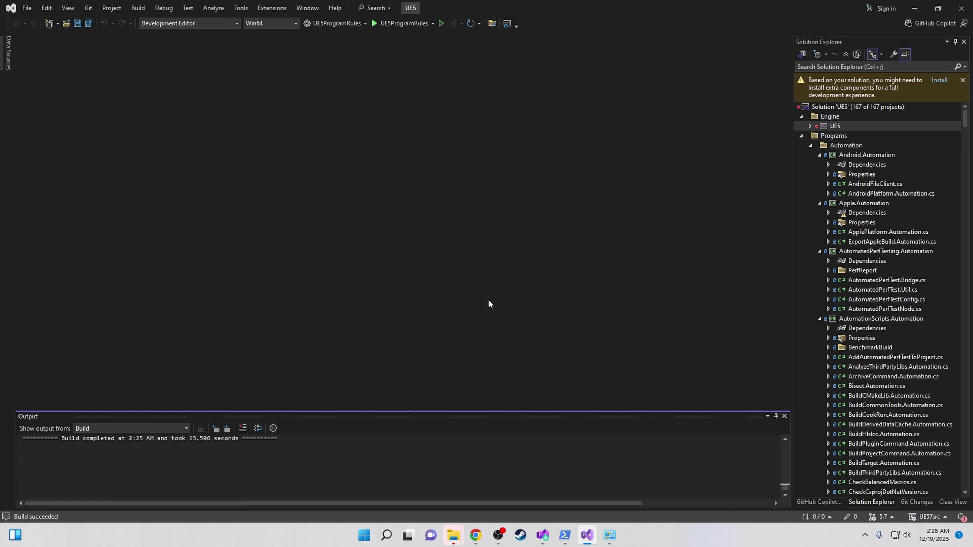
# Switch to File Explorer and open the UE57src\Engine\Binaries\Win64 folder on the F: drive
pyautogui.moveTo(453, 535)
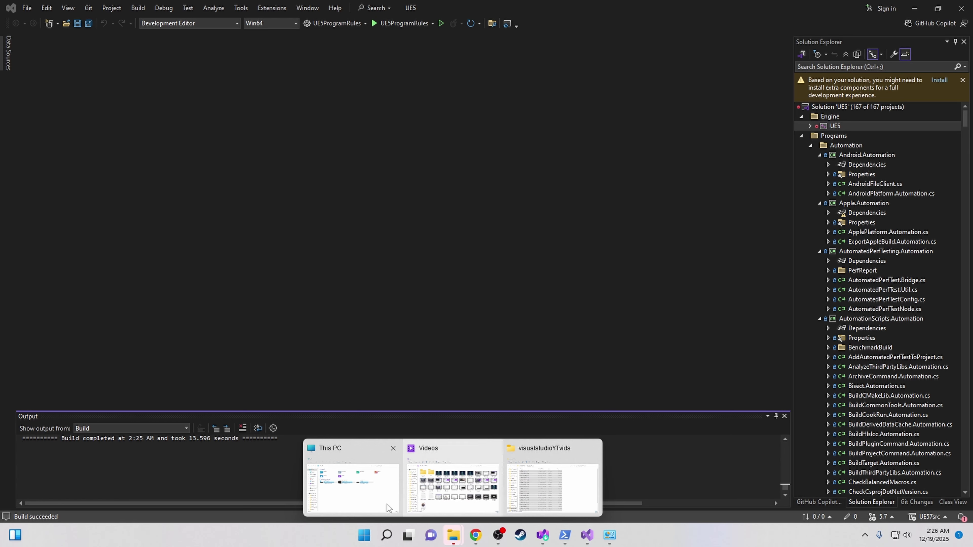
pyautogui.click(368, 483)
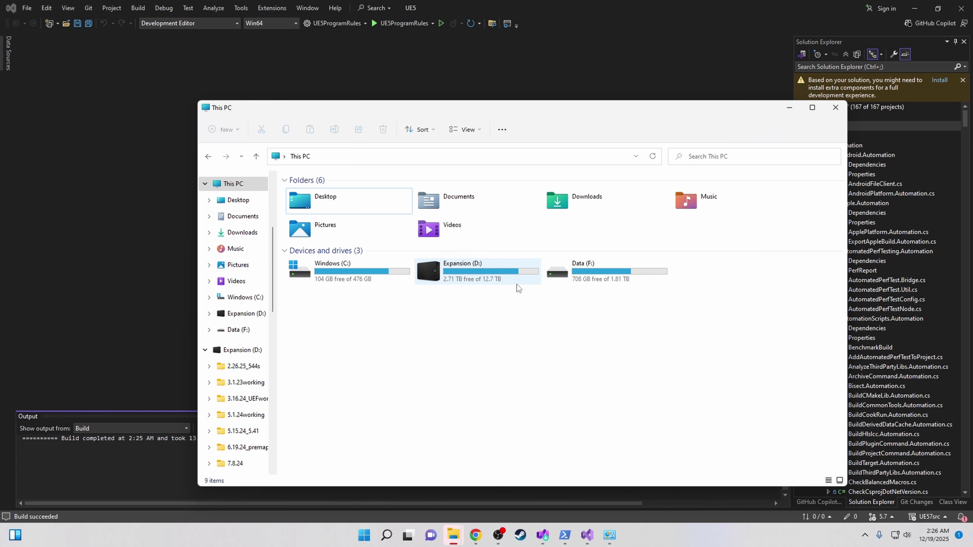
pyautogui.doubleClick(606, 283)
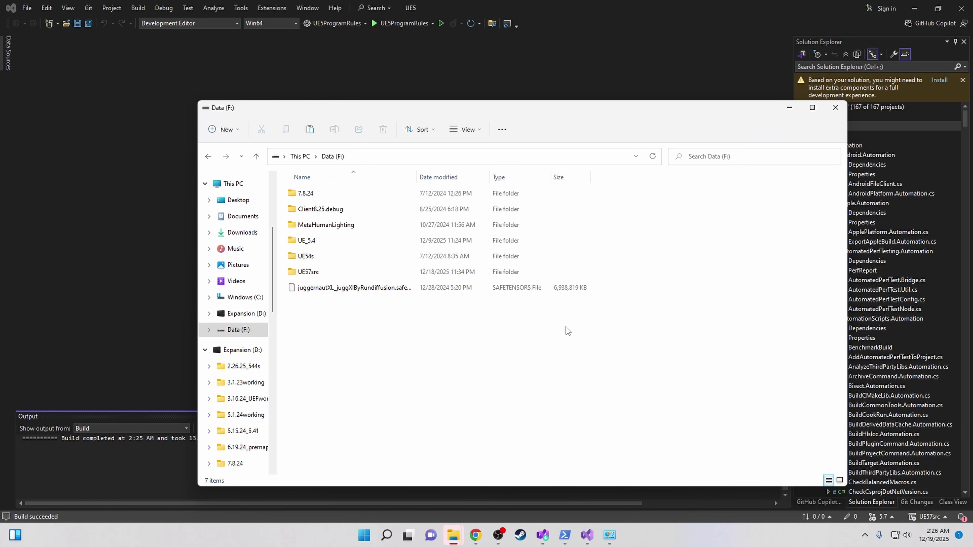
pyautogui.doubleClick(339, 272)
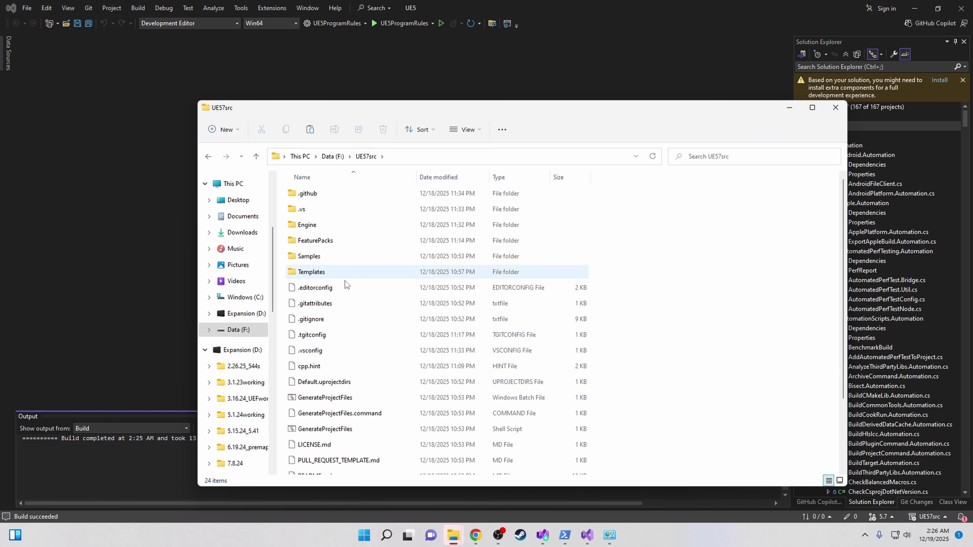
pyautogui.doubleClick(343, 225)
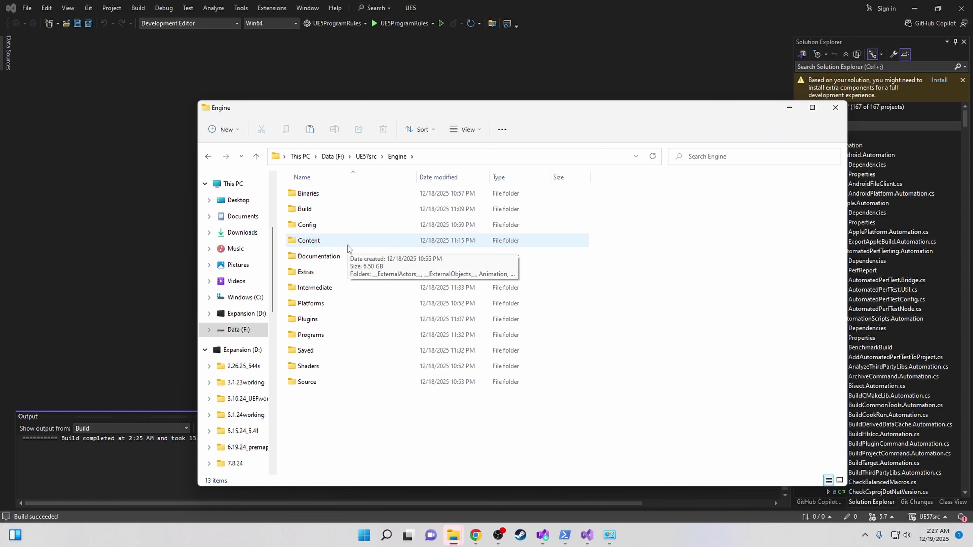
pyautogui.doubleClick(332, 197)
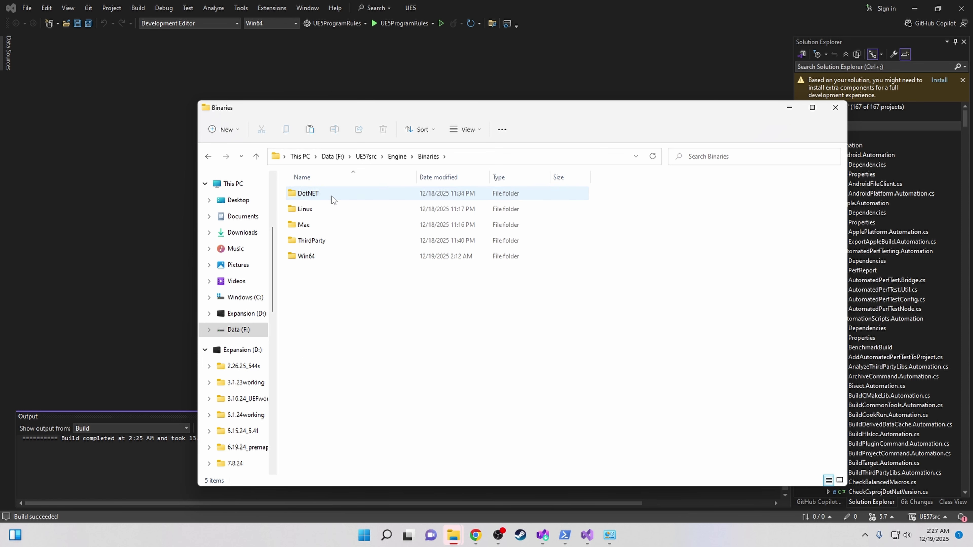
pyautogui.doubleClick(328, 254)
# Find the UnrealEditor-Cmd application in the Win64 folder and run it
pyautogui.scroll(-20, 350, 275)
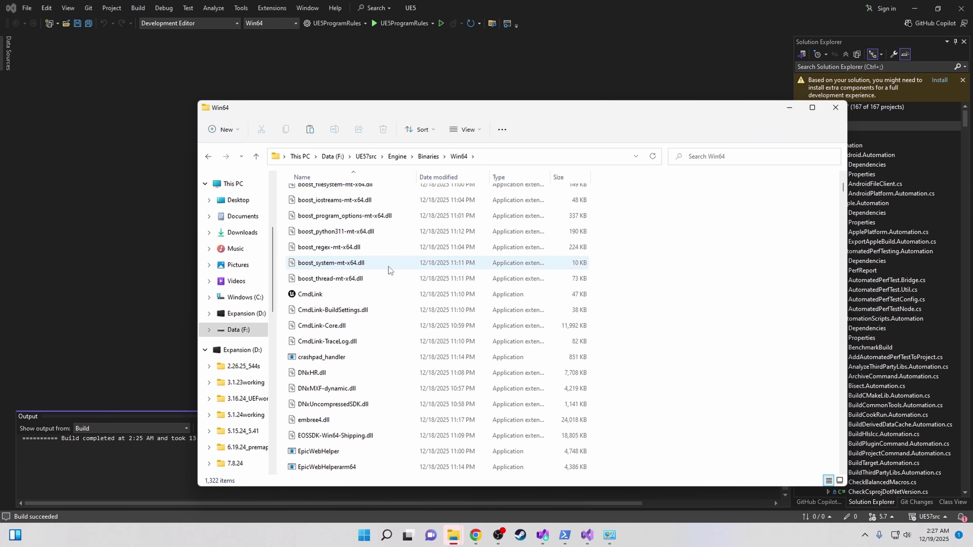
pyautogui.scroll(-15, 402, 272)
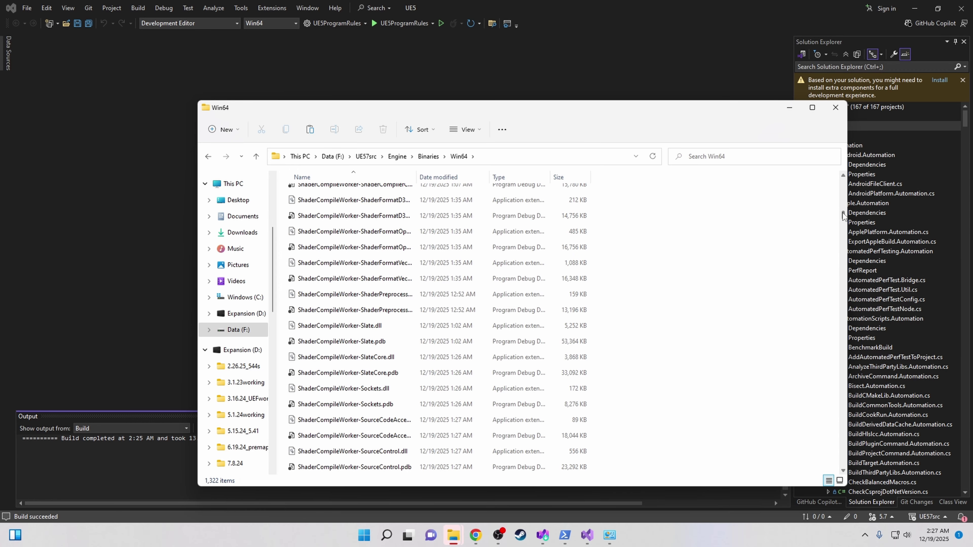
pyautogui.moveTo(843, 209); pyautogui.dragTo(844, 271)
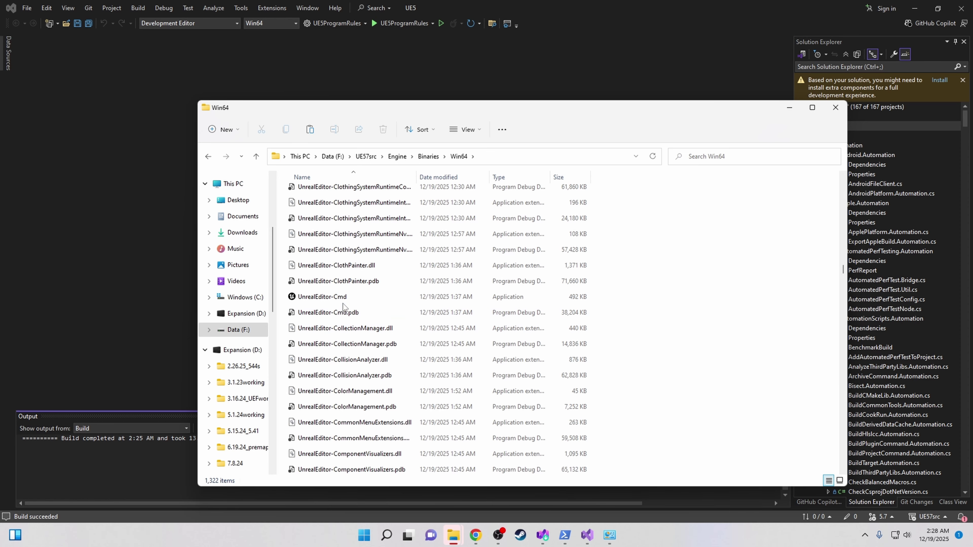
pyautogui.doubleClick(327, 301)
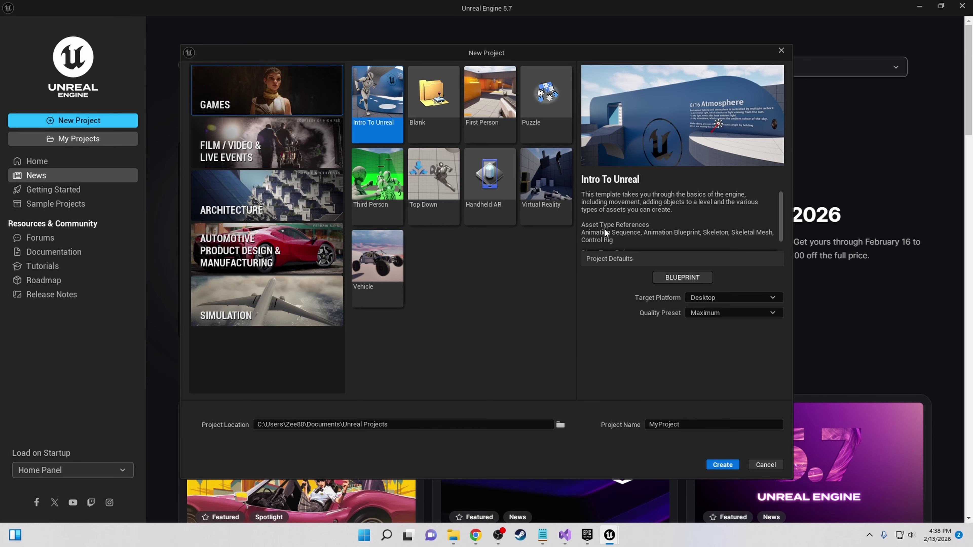
# Switch to File Explorer and check which Unreal Engine version the TestSourceProject file is associated with, without changing it
pyautogui.click(498, 535)
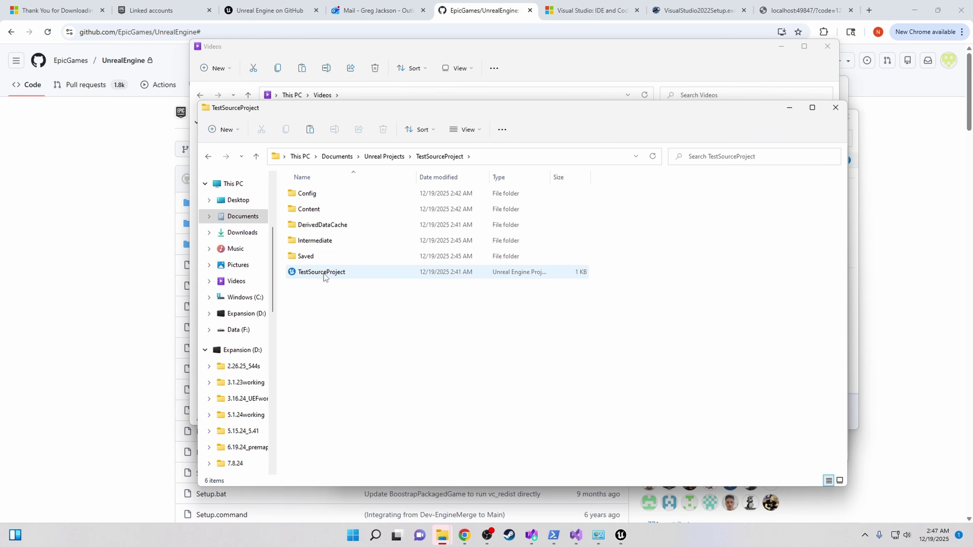
pyautogui.click(327, 274)
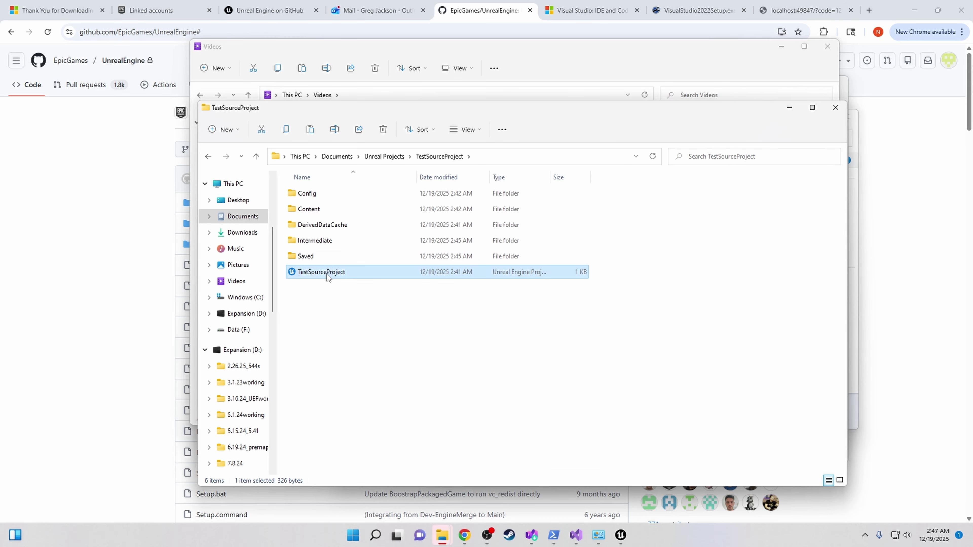
pyautogui.rightClick(327, 273)
pyautogui.click(371, 414)
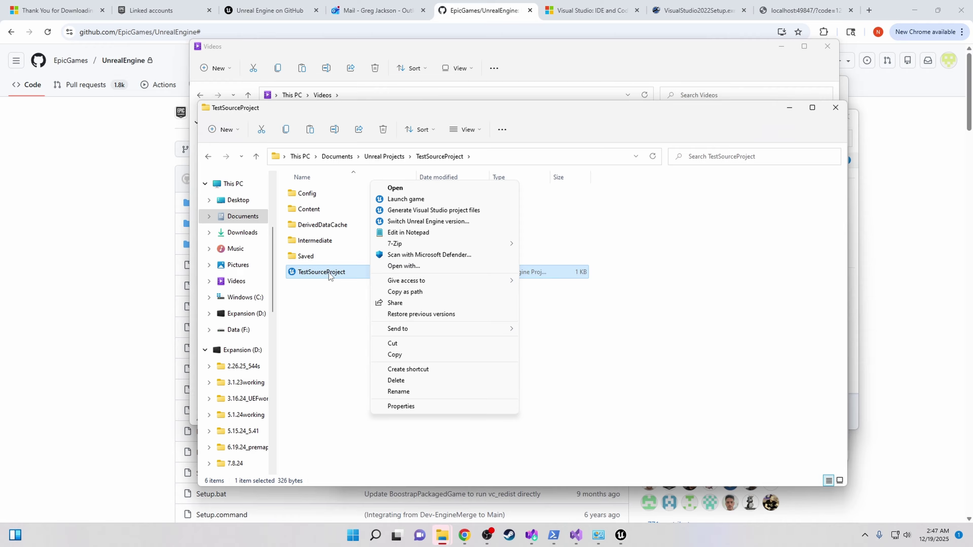
pyautogui.click(460, 222)
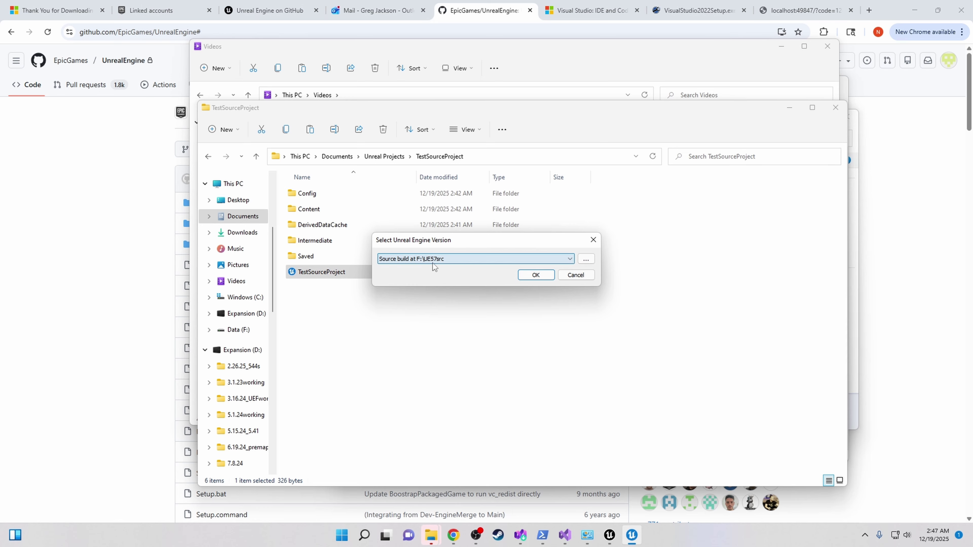
pyautogui.click(462, 259)
pyautogui.click(459, 257)
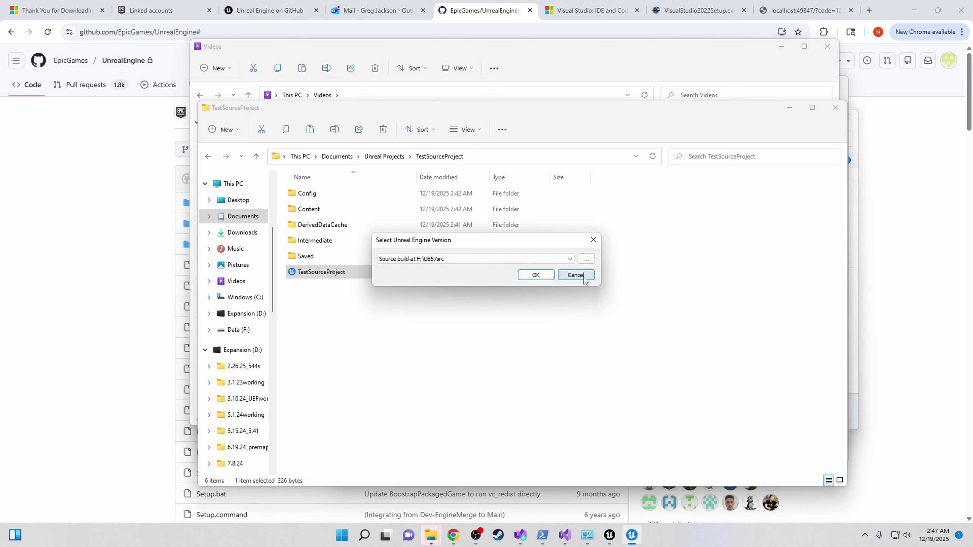
pyautogui.click(576, 275)
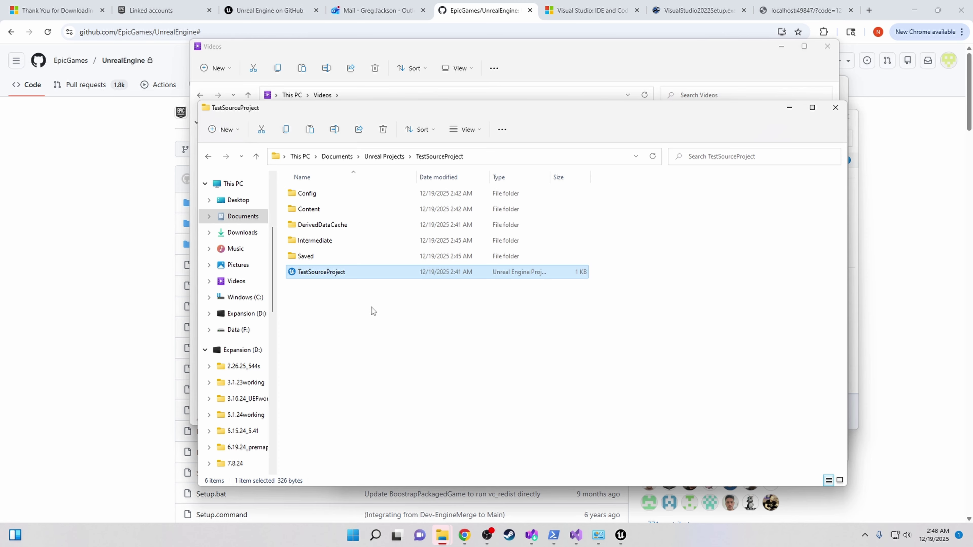
# Create a new folder named Plugins in the TestSourceProject folder
pyautogui.click(368, 320)
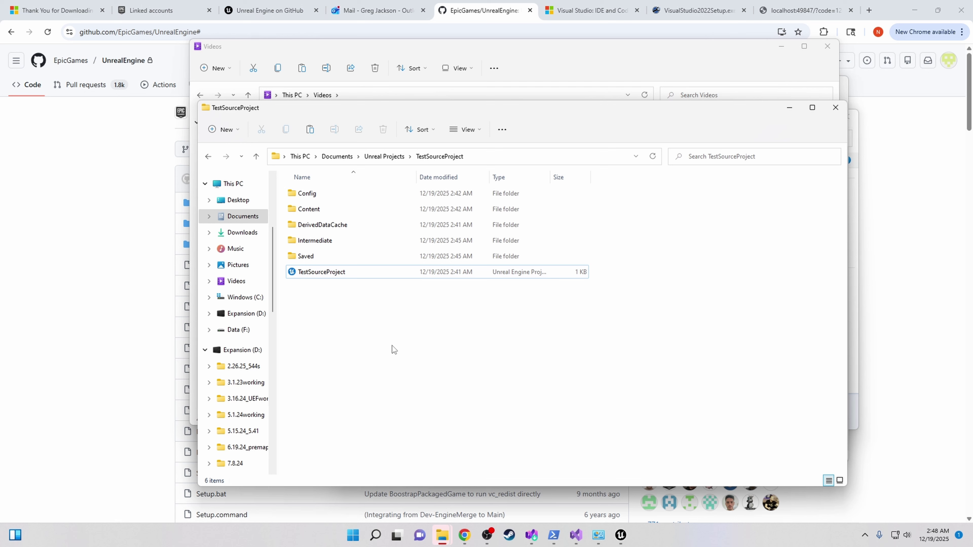
pyautogui.rightClick(348, 301)
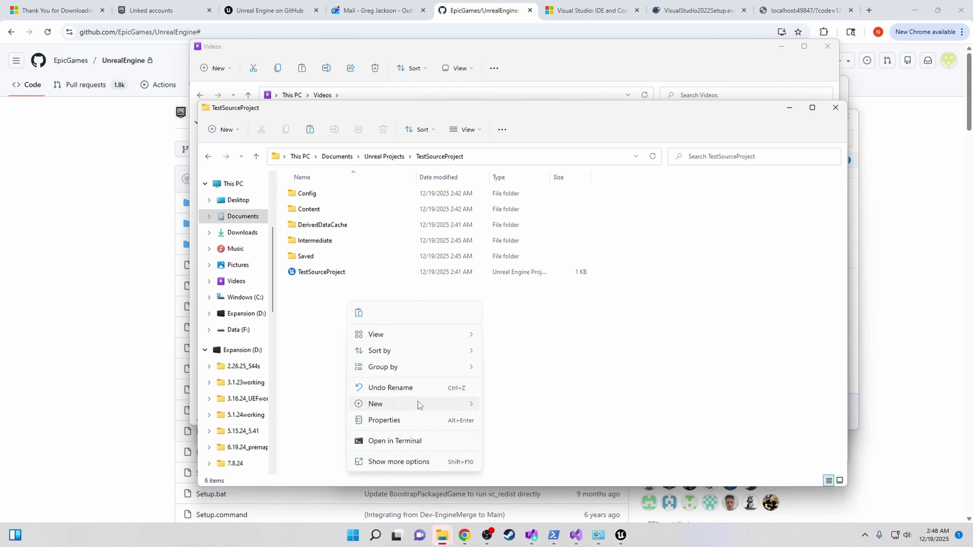
pyautogui.moveTo(418, 401)
pyautogui.click(514, 405)
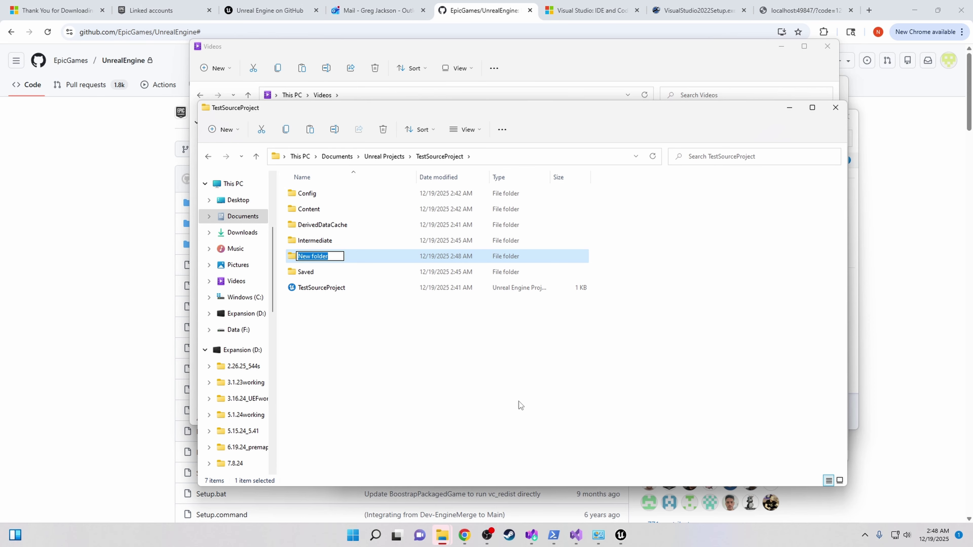
pyautogui.write('Plugins')
pyautogui.press('Return')
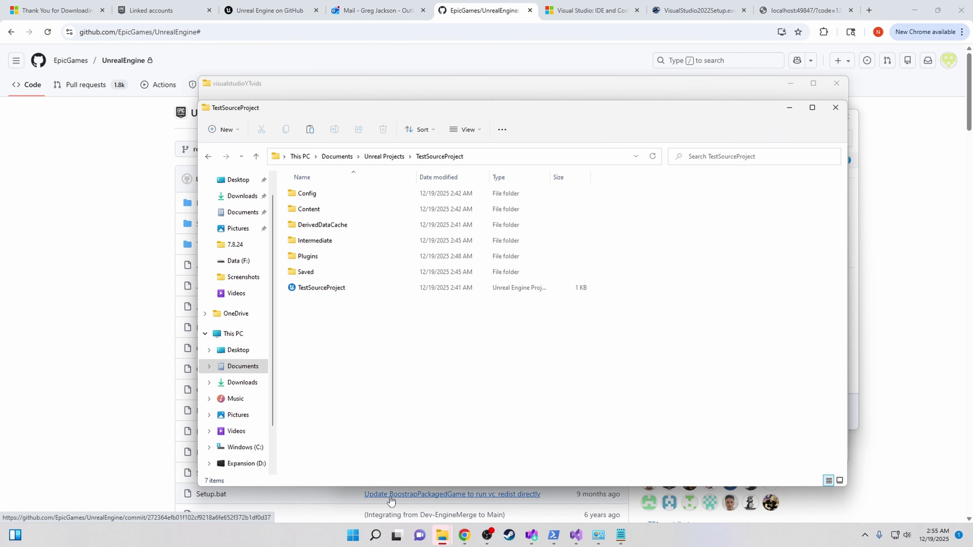
# Search Windows for the Epic Games Launcher, open it, and show the Unreal Engine library in an enlarged window
pyautogui.click(381, 537)
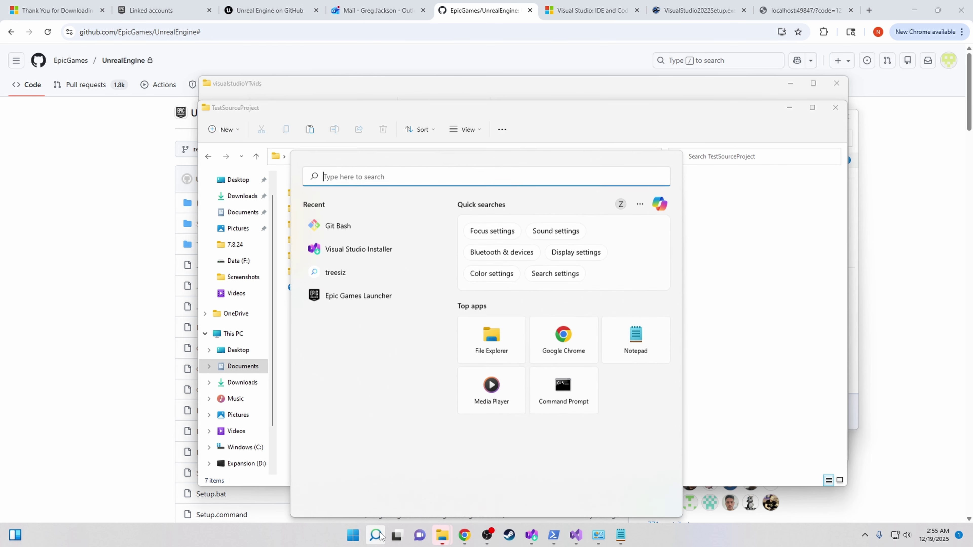
pyautogui.write('un')
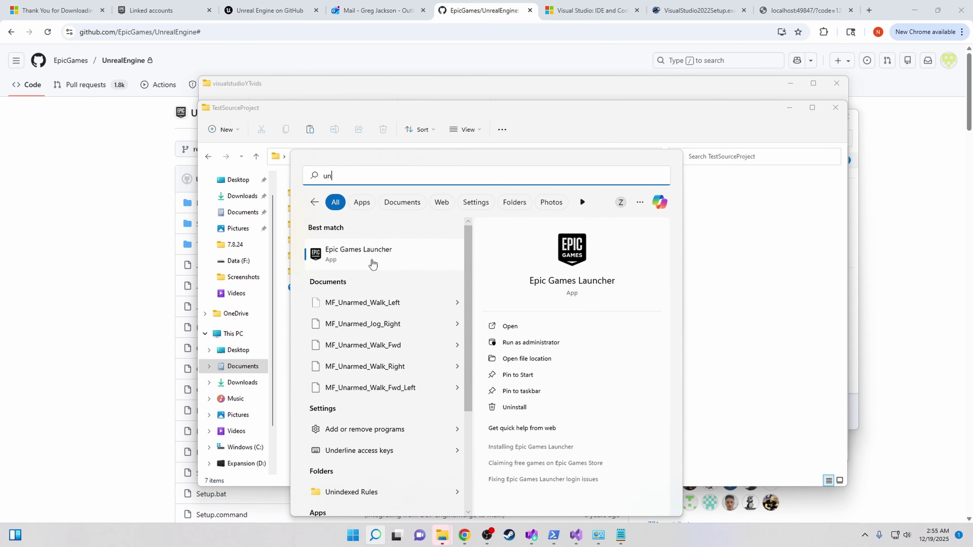
pyautogui.click(369, 263)
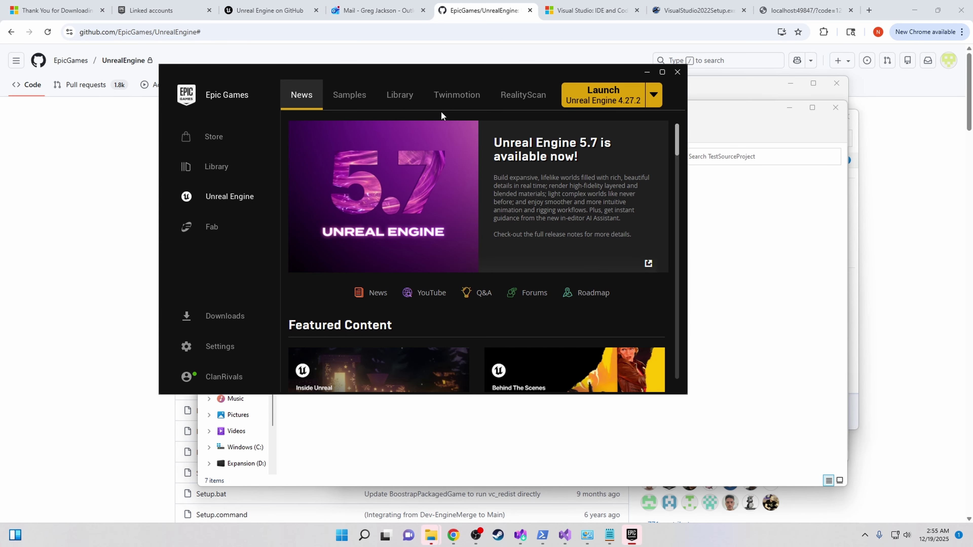
pyautogui.moveTo(684, 393); pyautogui.dragTo(867, 464)
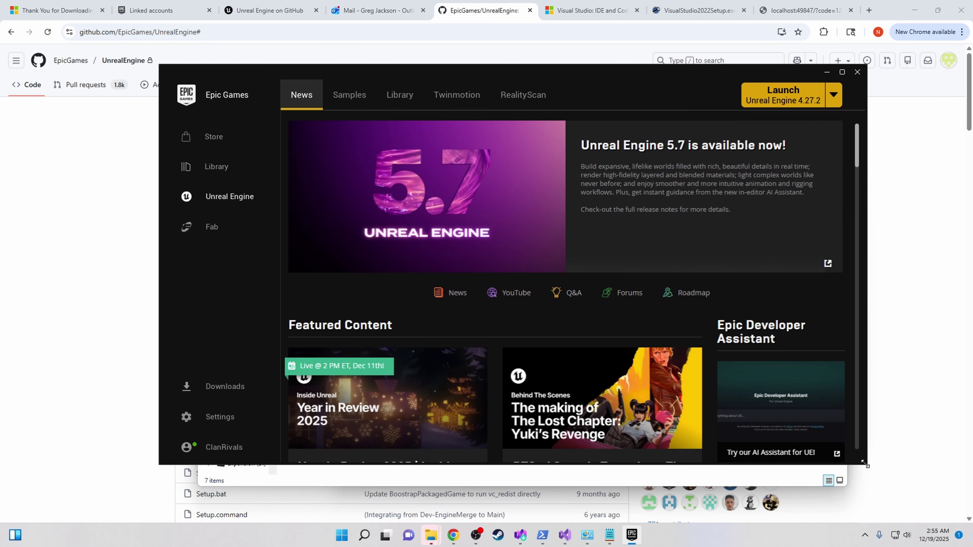
pyautogui.click(407, 104)
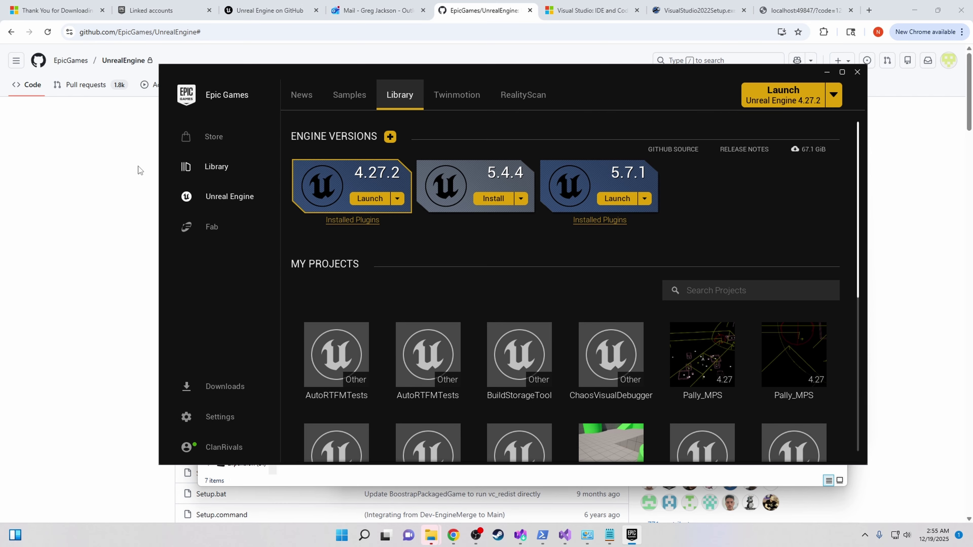
# Go to Fab in an enlarged launcher window and search all Fab products for varest
pyautogui.click(222, 136)
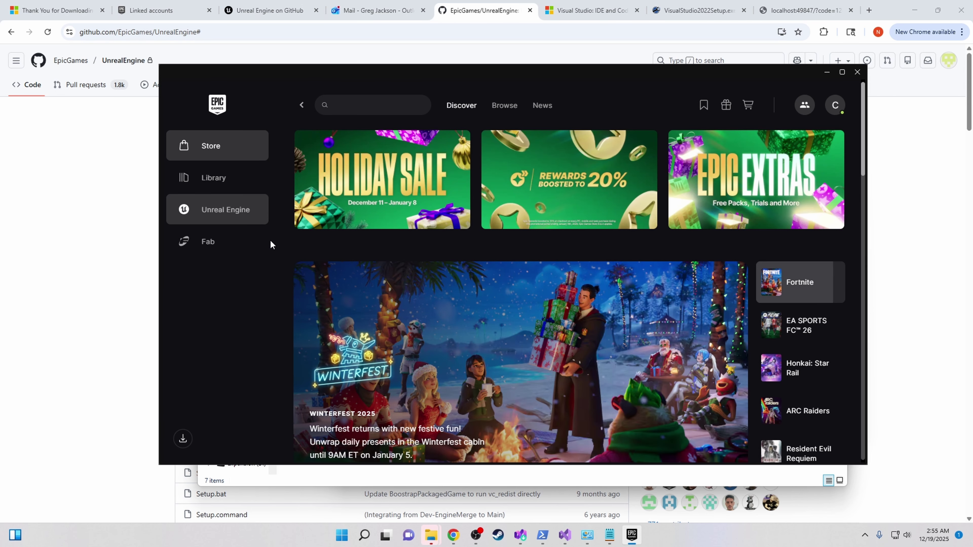
pyautogui.click(228, 243)
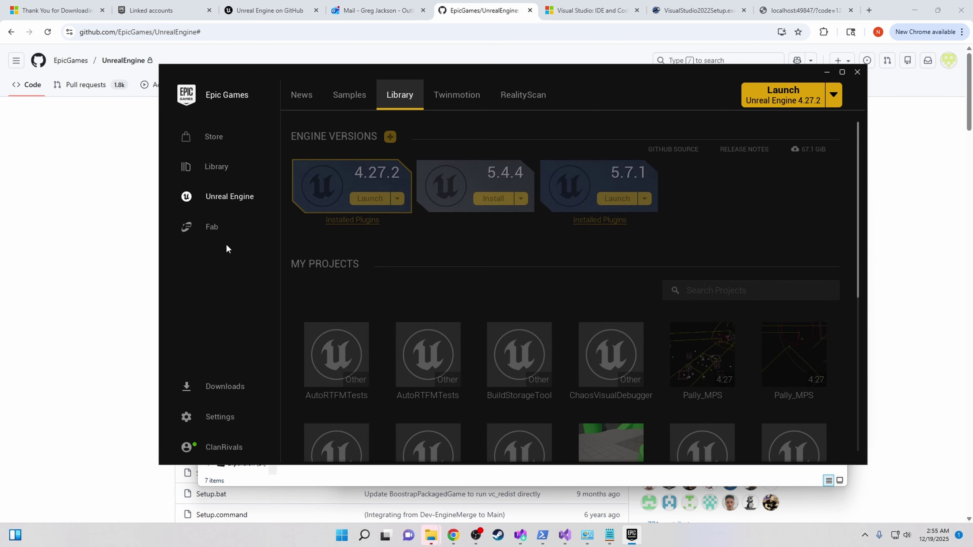
pyautogui.click(233, 234)
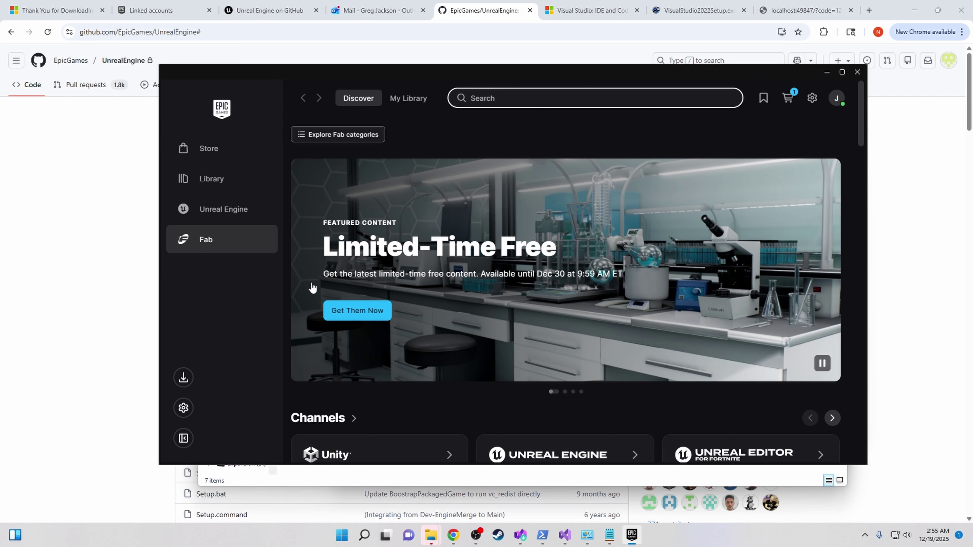
pyautogui.moveTo(450, 76); pyautogui.dragTo(401, 68)
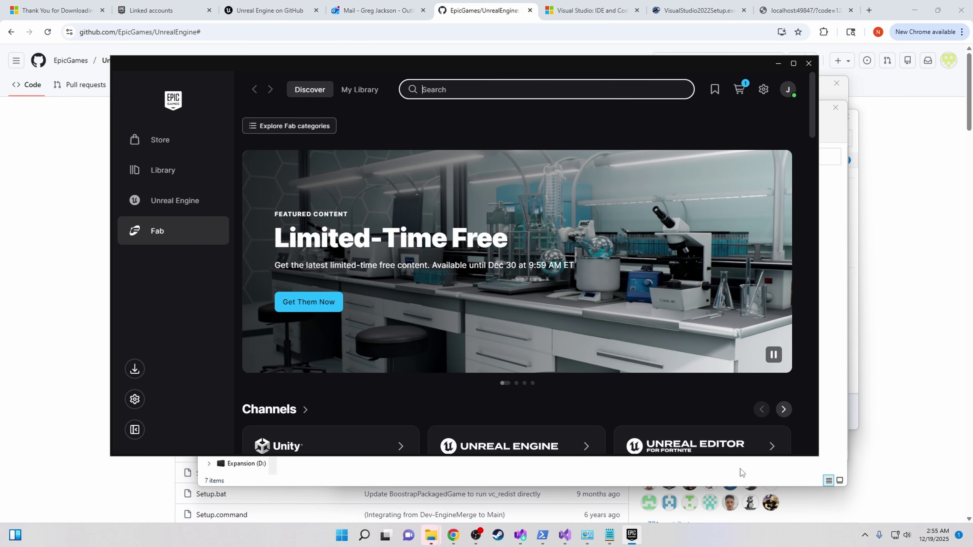
pyautogui.moveTo(819, 459); pyautogui.dragTo(885, 491)
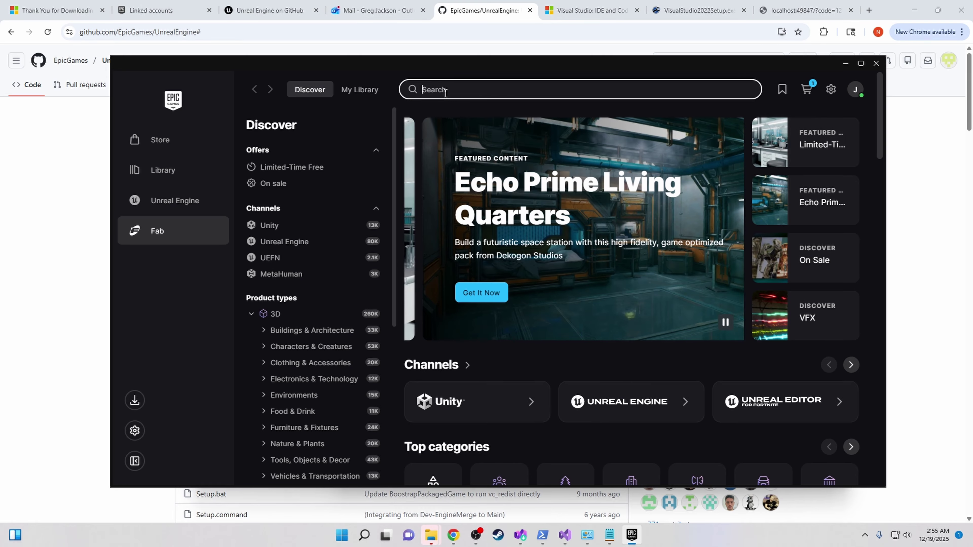
pyautogui.write('varest')
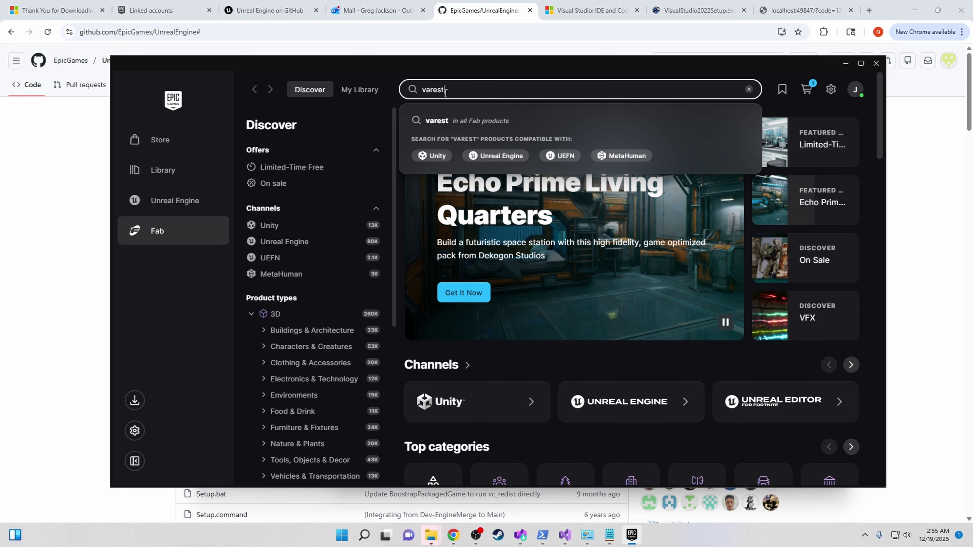
pyautogui.click(484, 120)
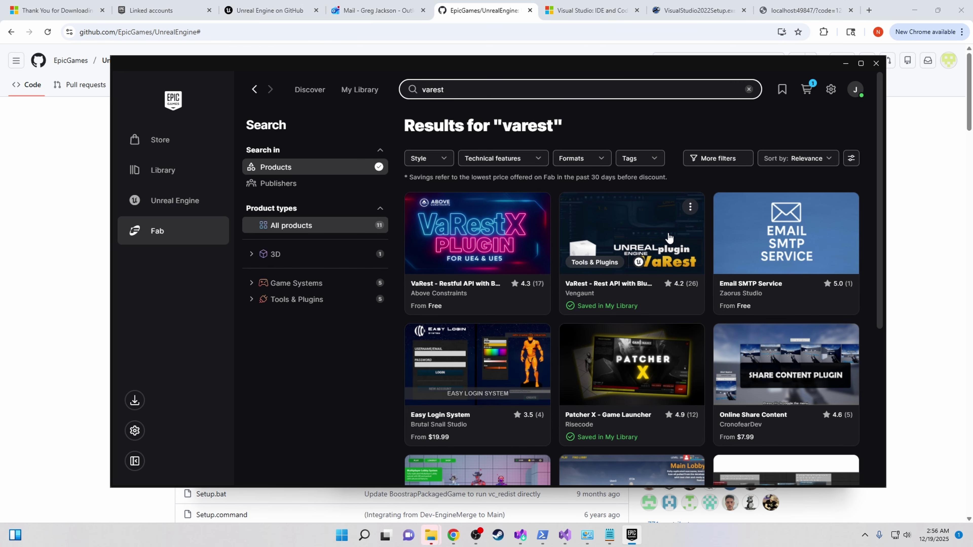
# Open the VaRest - Rest API with Blueprints product by Vengaunt and install the plugin to the 5.7 engine slot
pyautogui.click(644, 228)
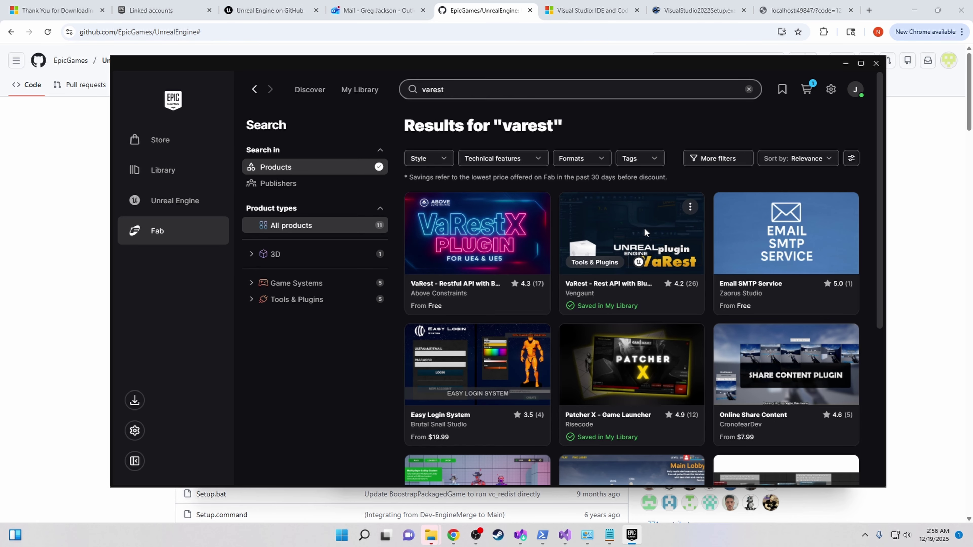
pyautogui.scroll(-4, 695, 262)
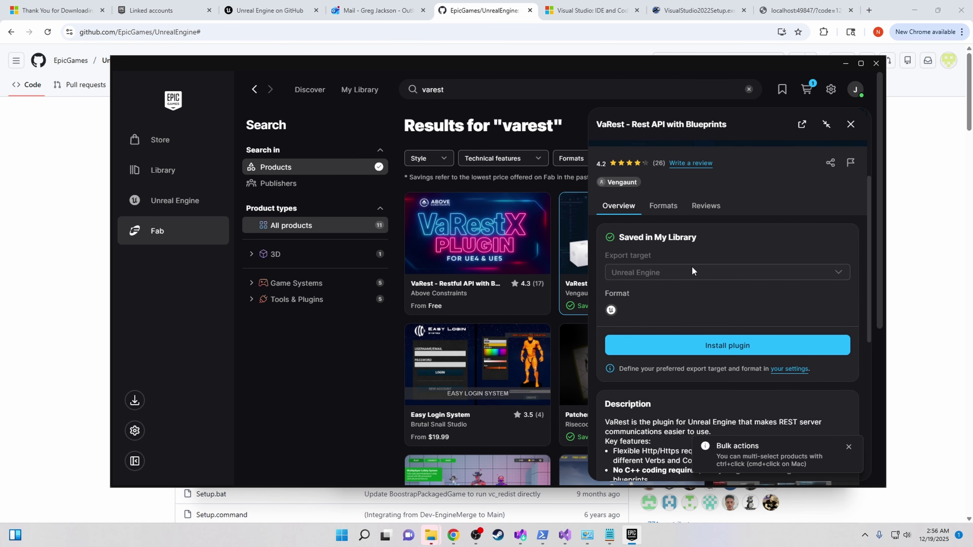
pyautogui.scroll(5, 689, 192)
pyautogui.scroll(-5, 723, 262)
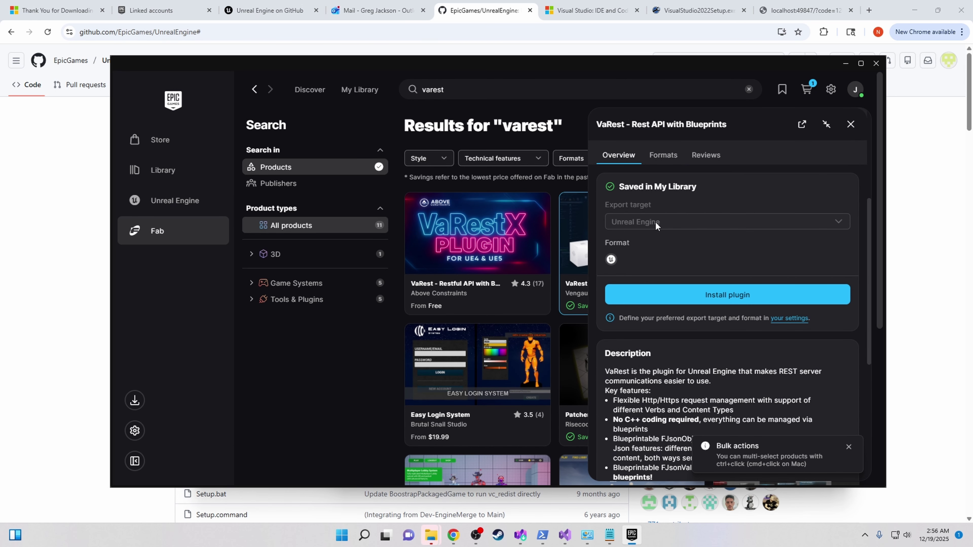
pyautogui.scroll(-5, 717, 312)
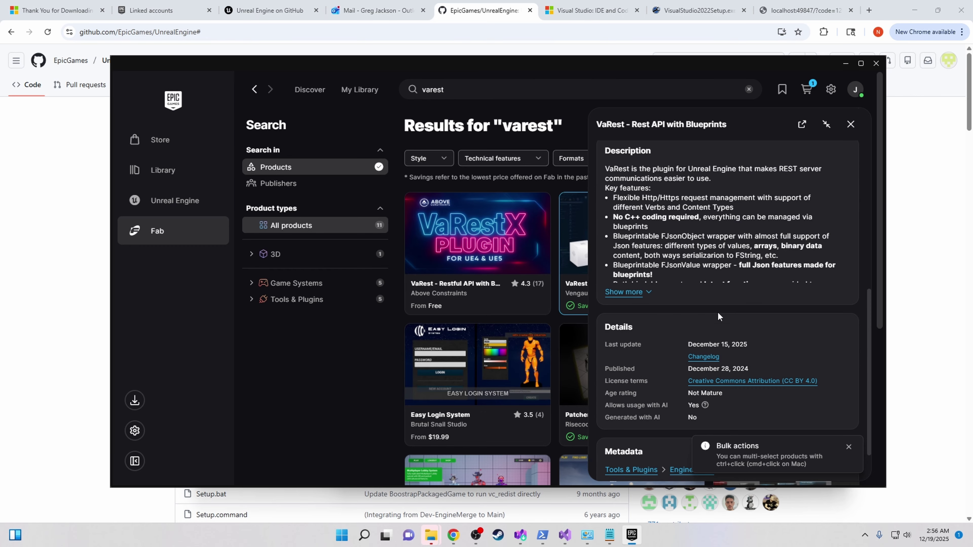
pyautogui.scroll(7, 720, 314)
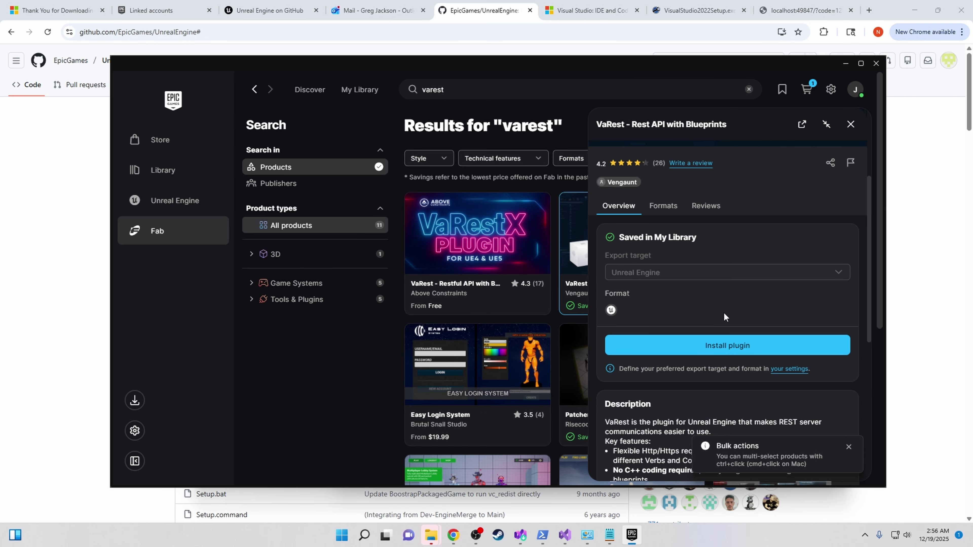
pyautogui.click(718, 350)
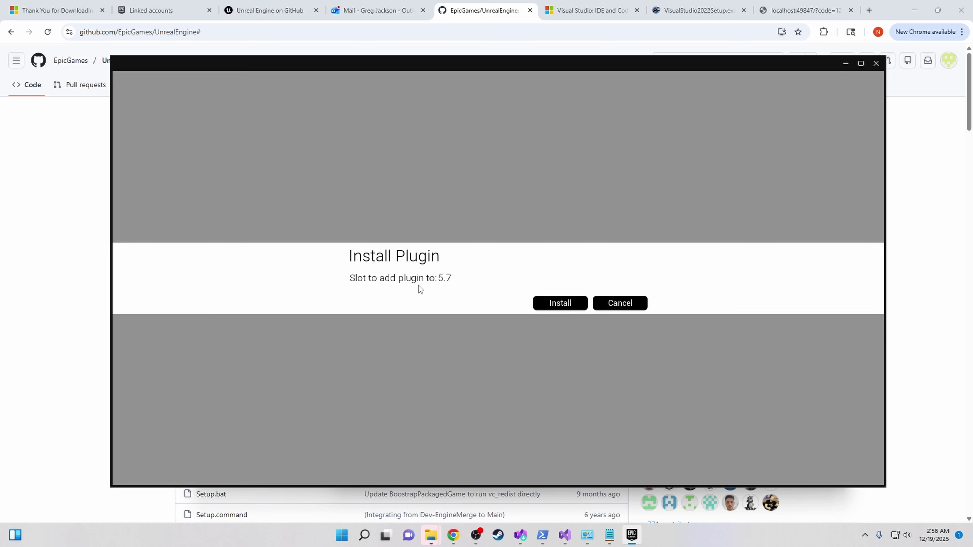
pyautogui.click(559, 304)
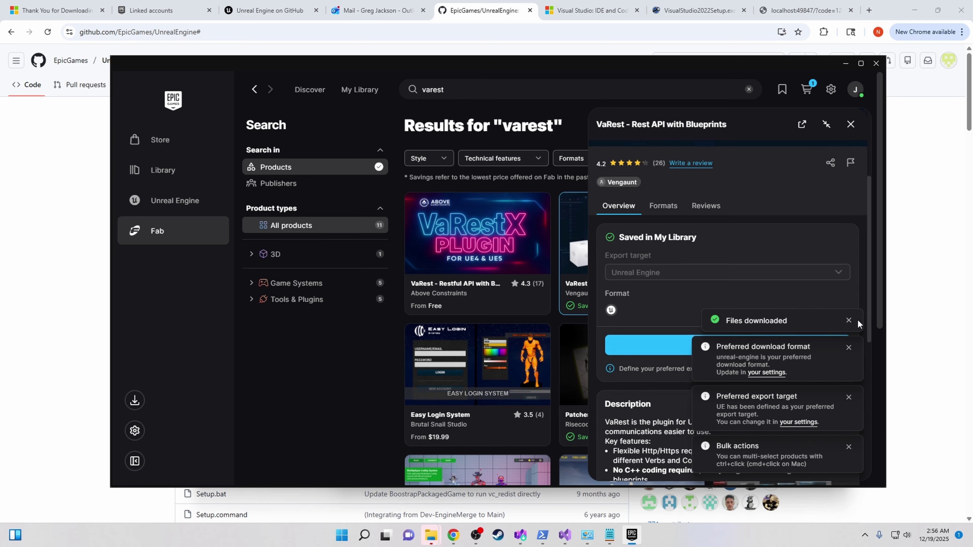
pyautogui.click(848, 321)
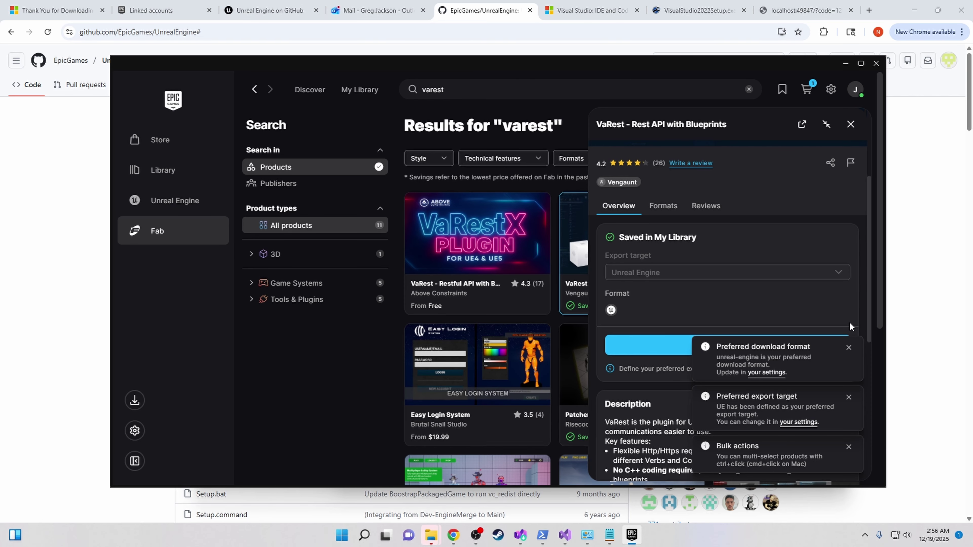
# Add an engine version slot in the Unreal Engine library and open the installed plugins list for version 5.7.1
pyautogui.click(191, 203)
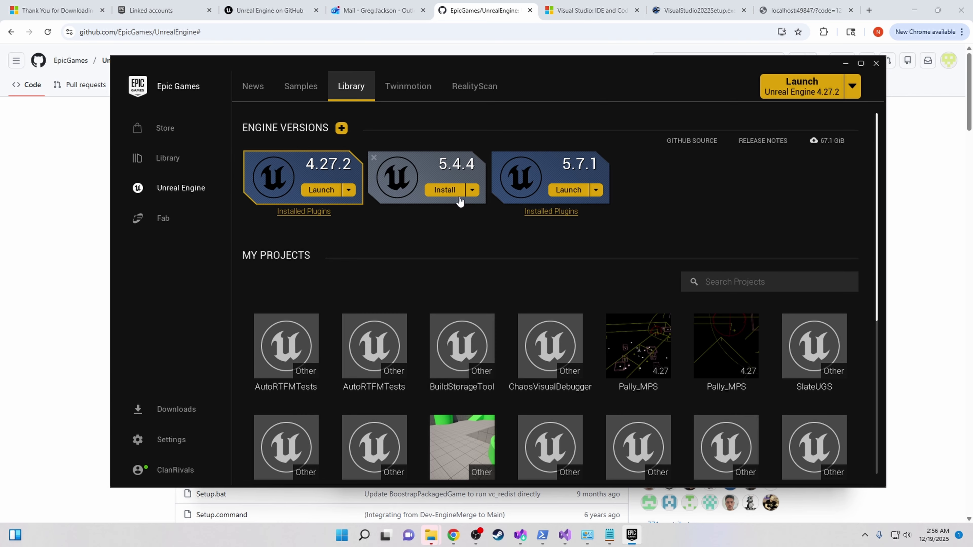
pyautogui.click(341, 128)
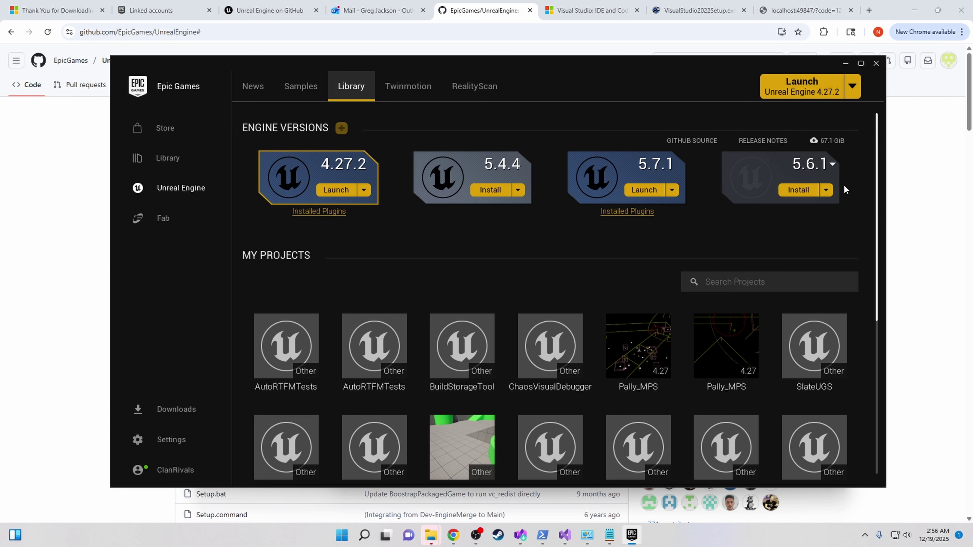
pyautogui.click(832, 164)
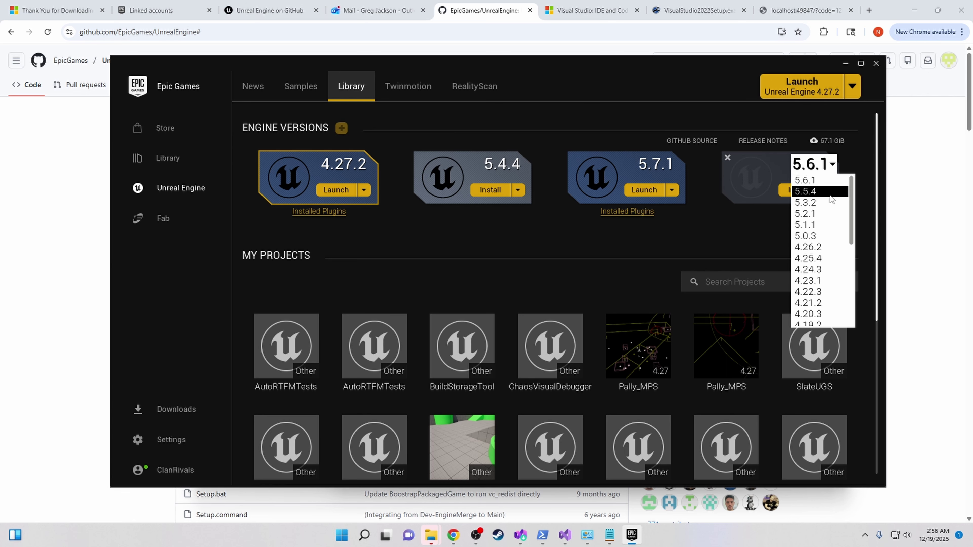
pyautogui.click(761, 207)
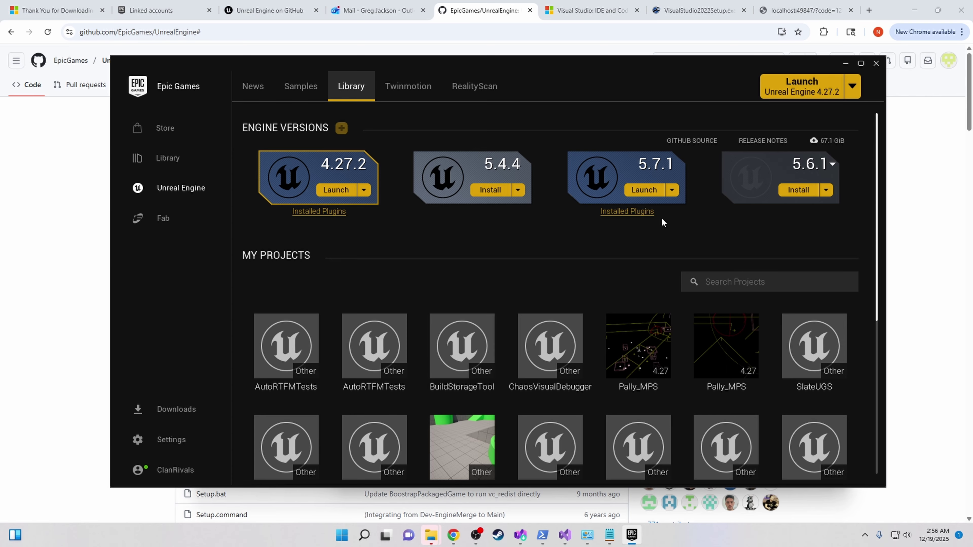
pyautogui.click(626, 212)
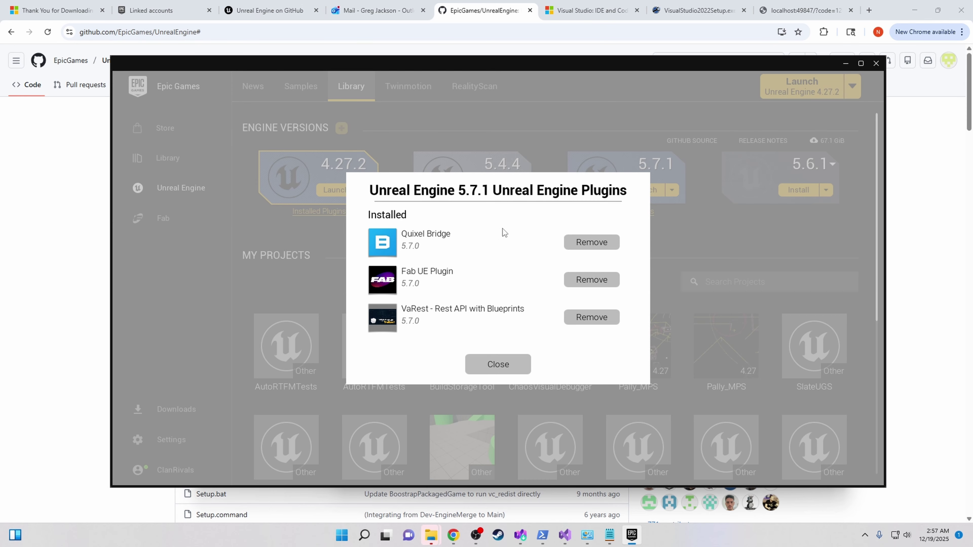
# Close the installed plugins list and switch to the File Explorer window showing the TestSourceProject folder
pyautogui.click(497, 364)
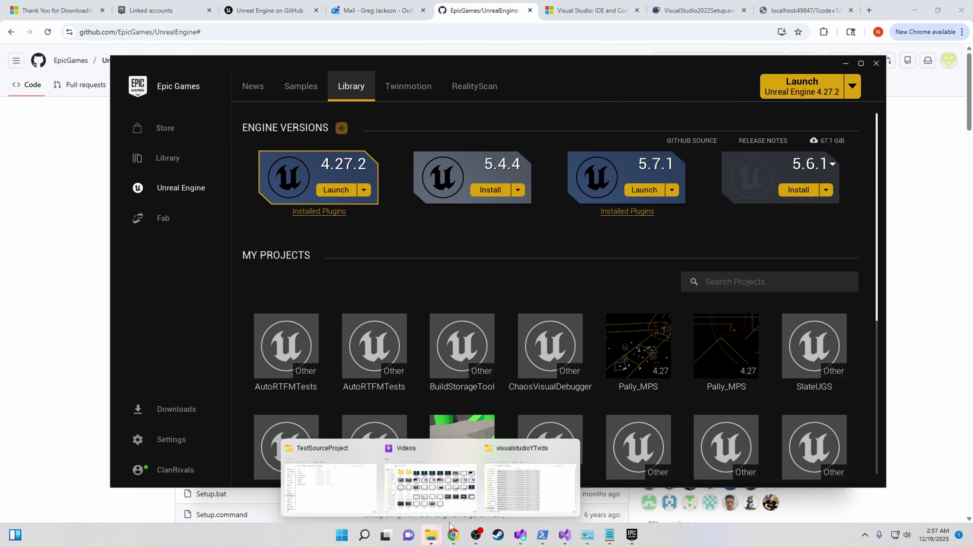
pyautogui.click(330, 483)
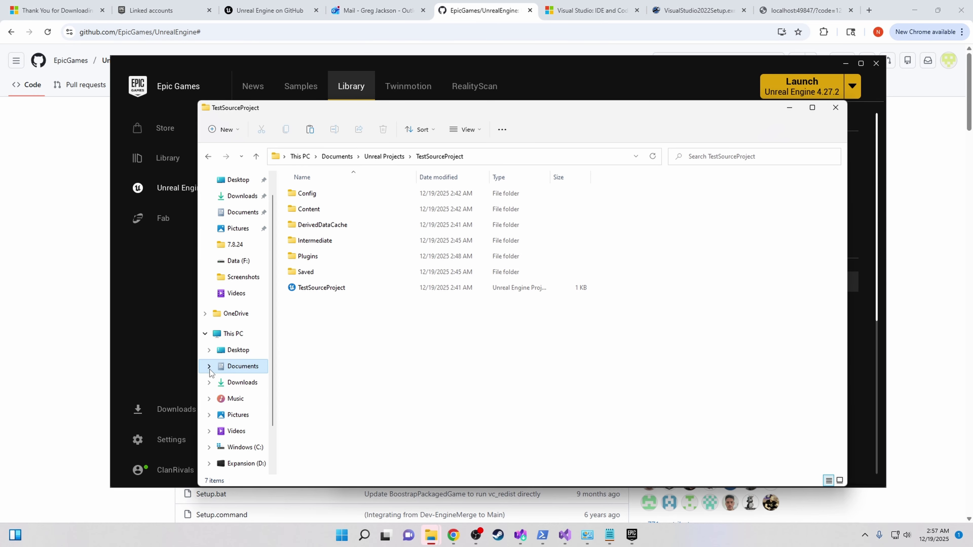
pyautogui.scroll(-2, 215, 372)
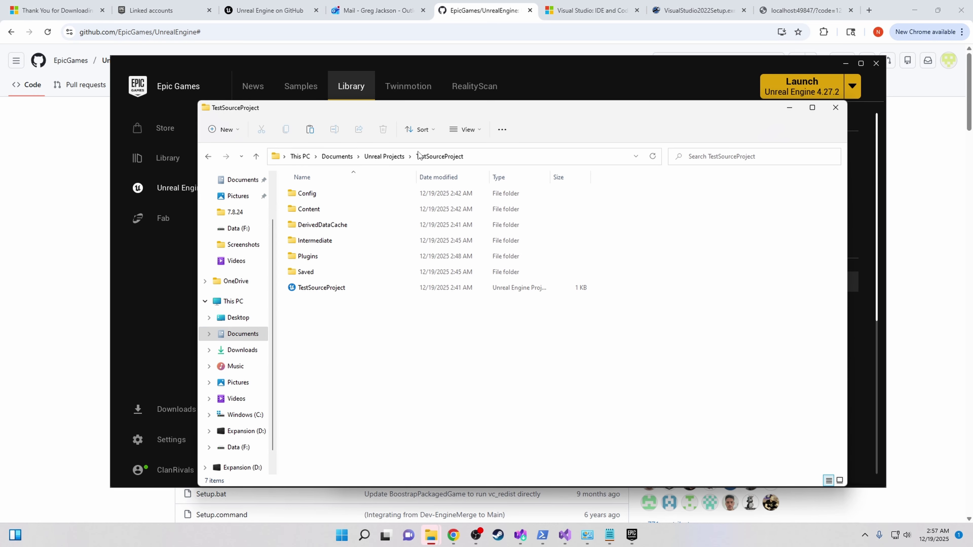
pyautogui.moveTo(466, 111); pyautogui.dragTo(447, 293)
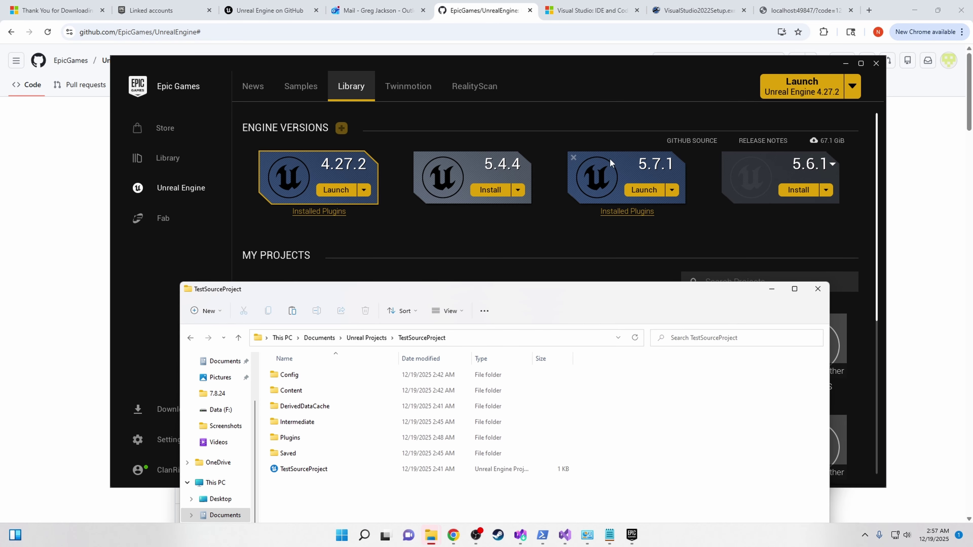
pyautogui.moveTo(515, 294); pyautogui.dragTo(555, 119)
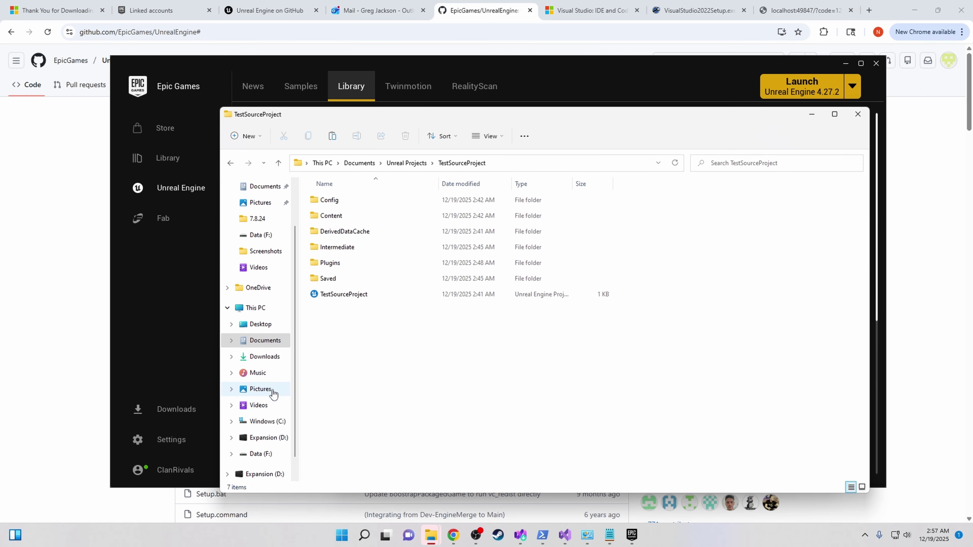
# Browse on the Windows (C:) drive to the folder Program Files\Epic Games\UE_5.7\Engine
pyautogui.scroll(-1, 273, 394)
pyautogui.click(267, 437)
pyautogui.click(272, 405)
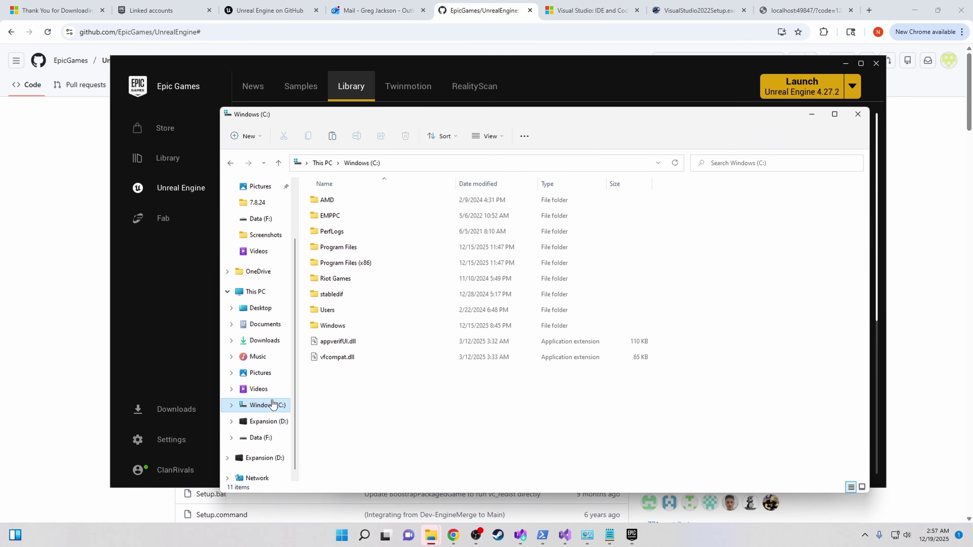
pyautogui.doubleClick(366, 251)
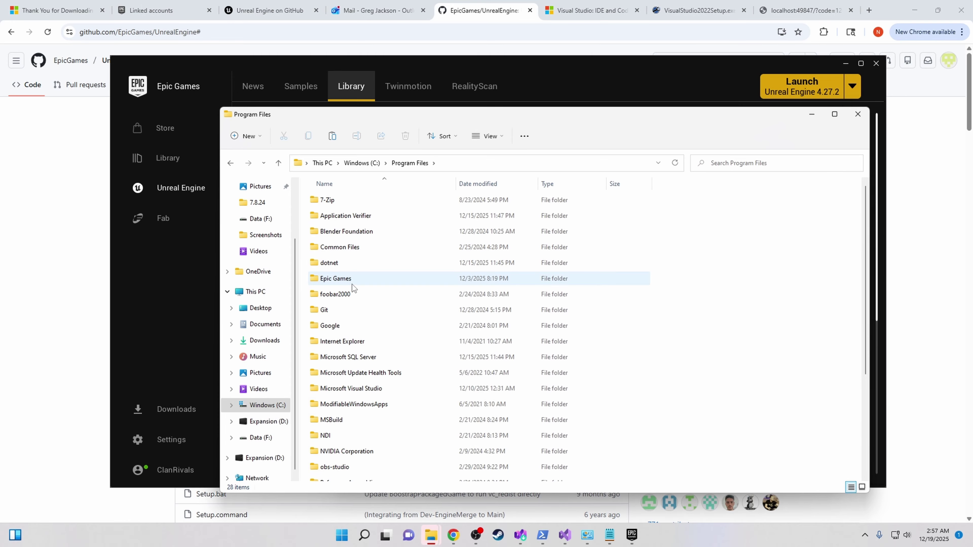
pyautogui.doubleClick(362, 280)
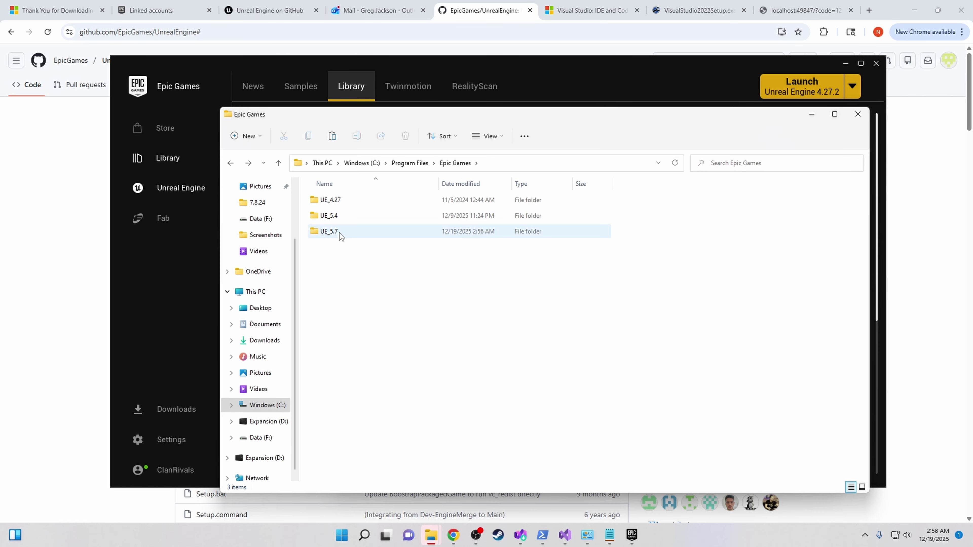
pyautogui.doubleClick(339, 231)
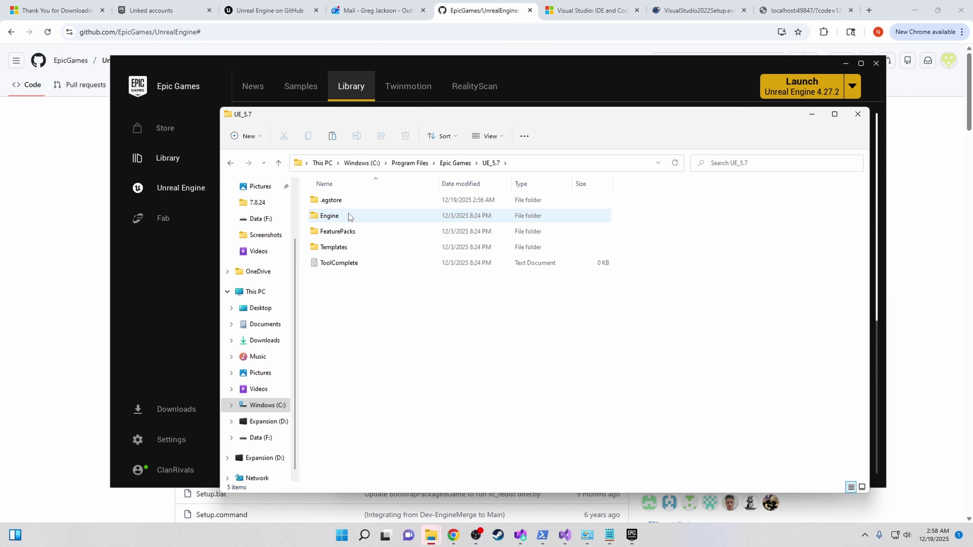
pyautogui.doubleClick(330, 216)
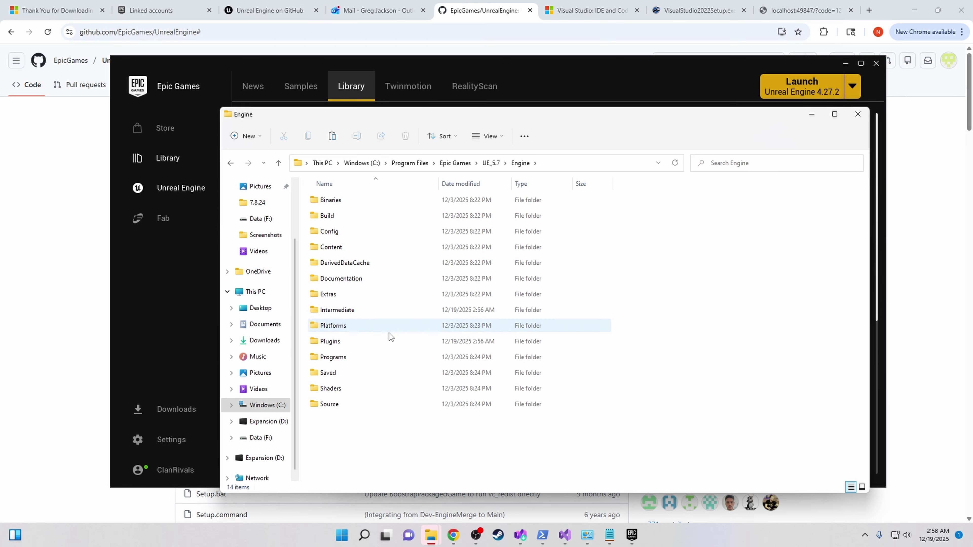
# Open the Marketplace folder inside the engine's Plugins folder and copy the VaRestRe6959ebc28060V9 plugin folder
pyautogui.doubleClick(350, 340)
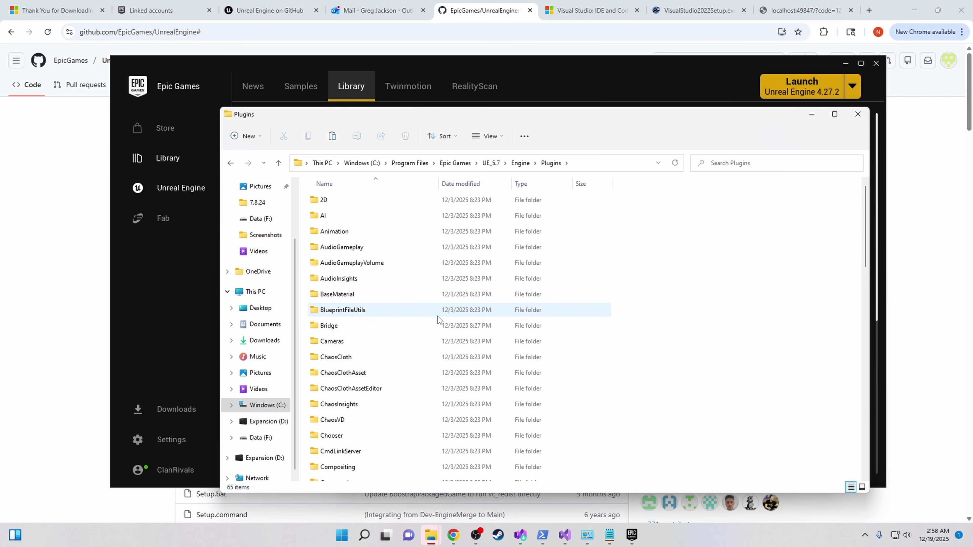
pyautogui.scroll(-1, 396, 318)
pyautogui.scroll(-8, 421, 260)
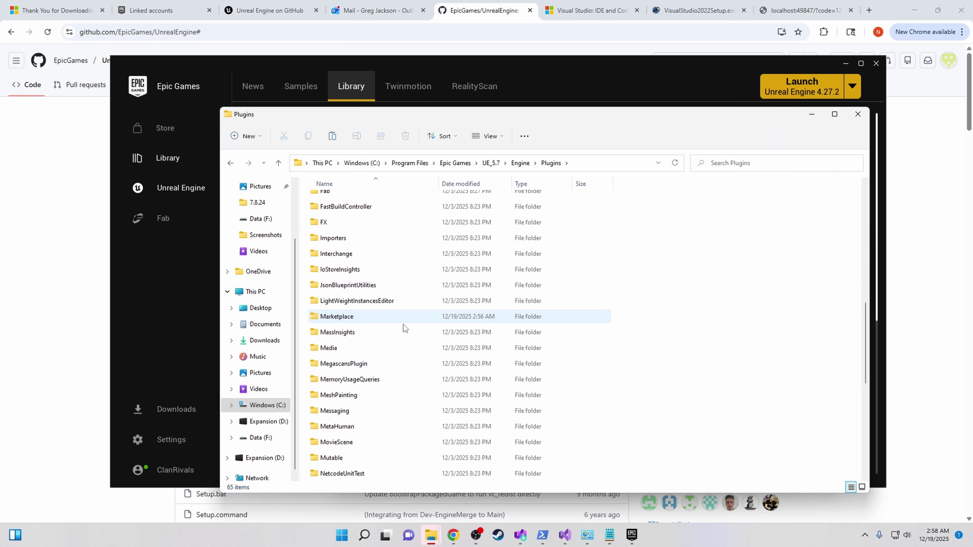
pyautogui.doubleClick(347, 318)
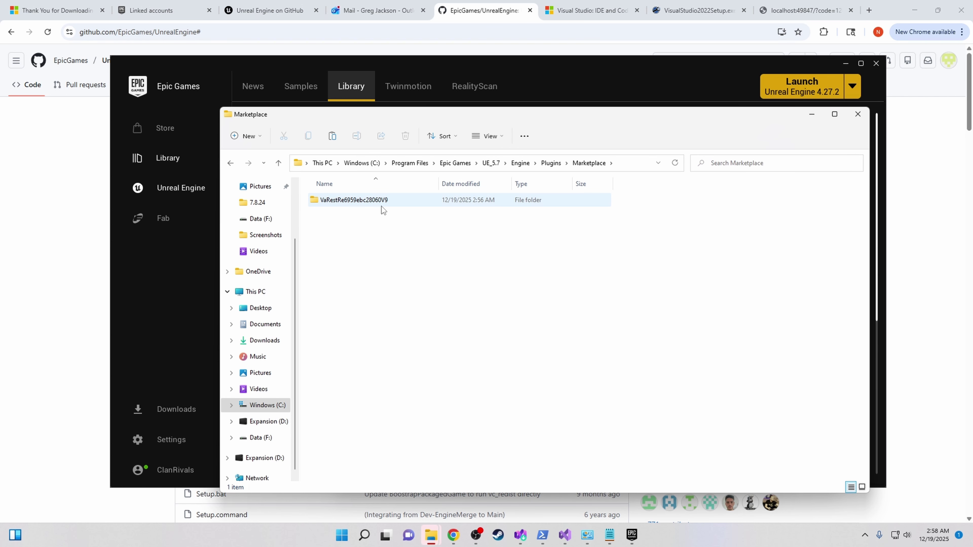
pyautogui.click(343, 206)
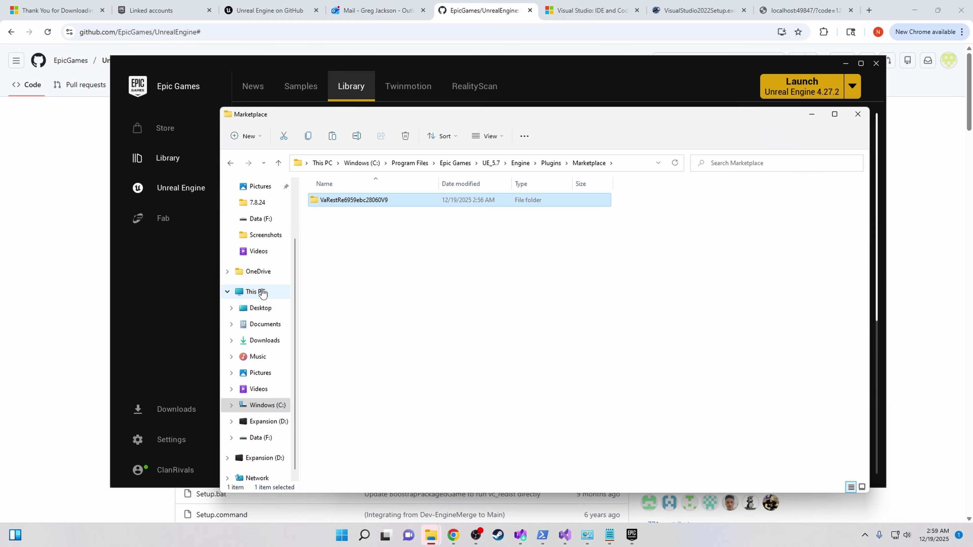
# Paste the copied VaRest plugin folder into Documents\Unreal Projects\TestSourceProject\Plugins
pyautogui.click(264, 438)
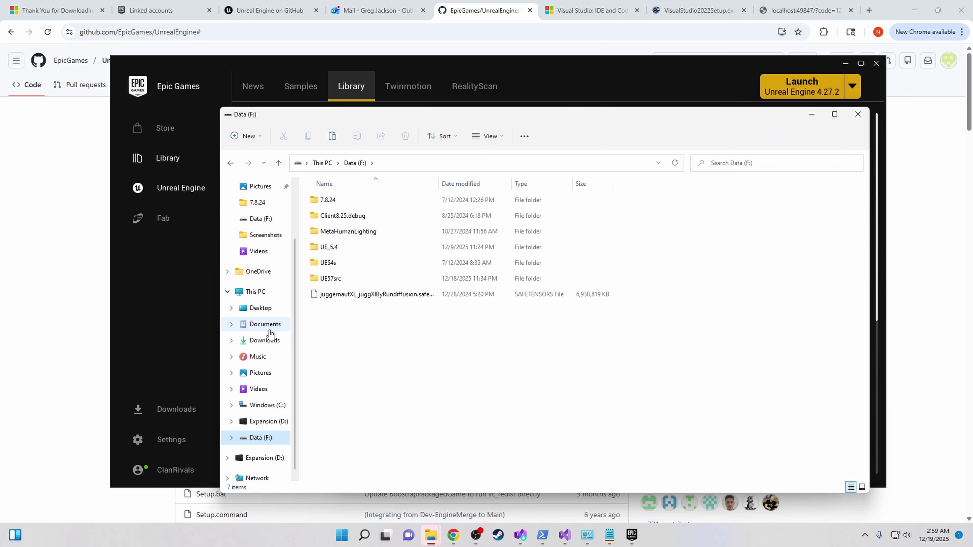
pyautogui.click(265, 324)
pyautogui.doubleClick(350, 201)
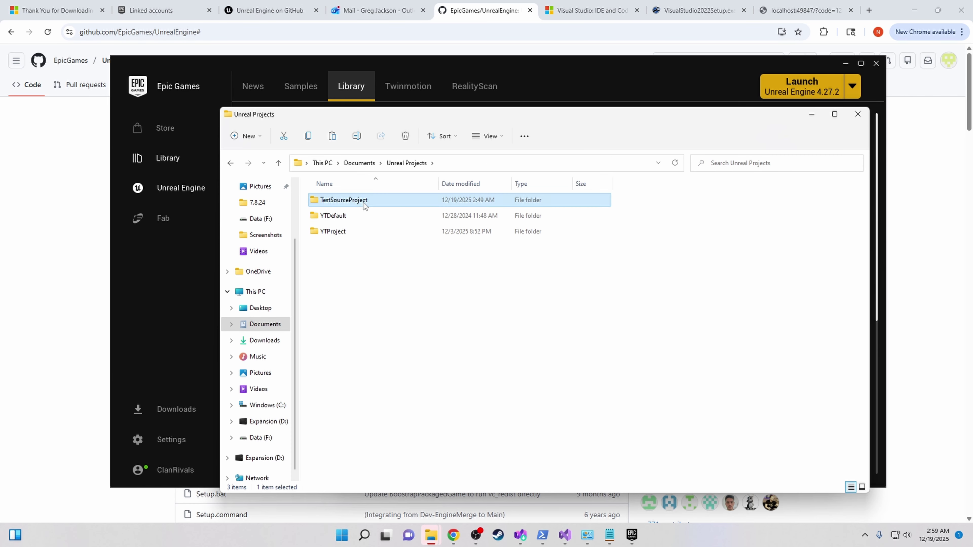
pyautogui.doubleClick(360, 204)
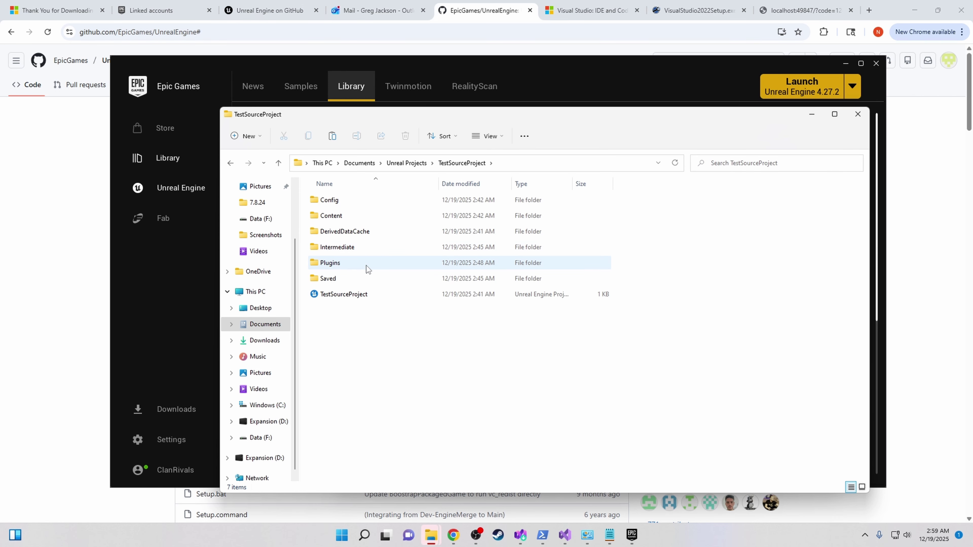
pyautogui.doubleClick(353, 265)
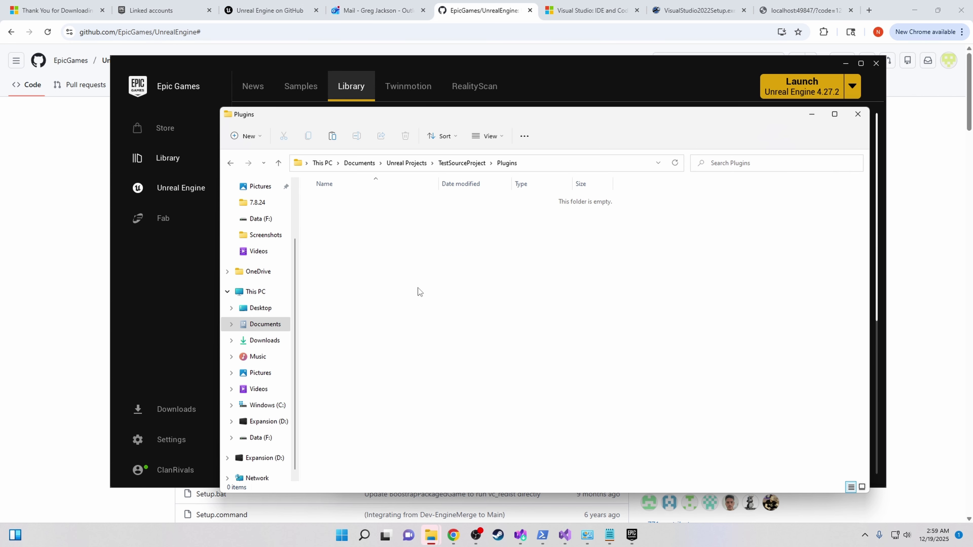
pyautogui.hotkey('ctrl', 'v')
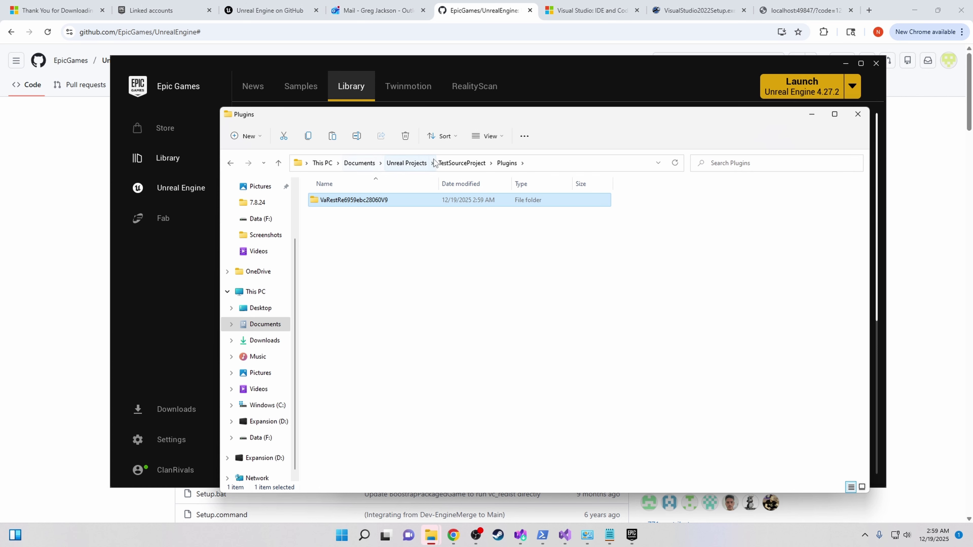
# Open the VaRest.uplugin file from the pasted plugin folder in Notepad
pyautogui.doubleClick(382, 202)
pyautogui.rightClick(359, 279)
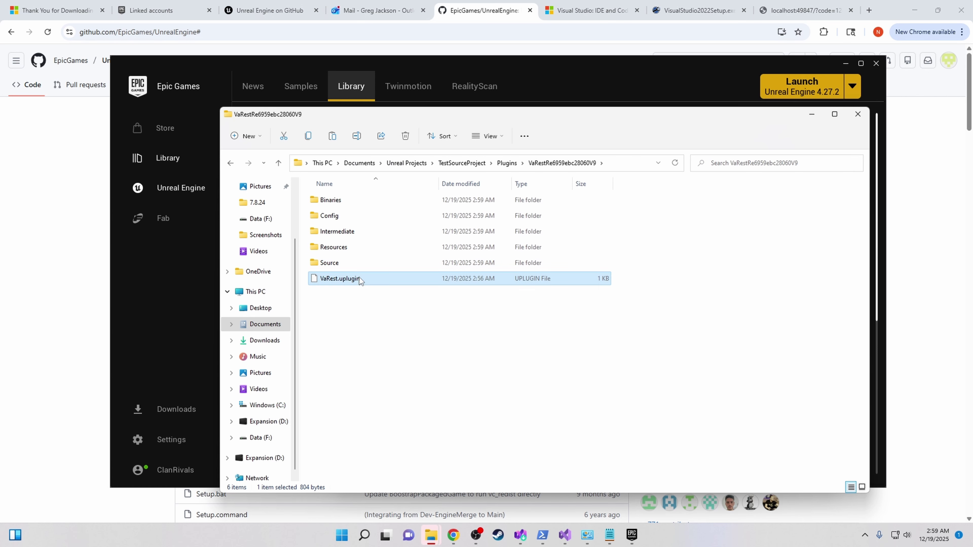
pyautogui.click(408, 400)
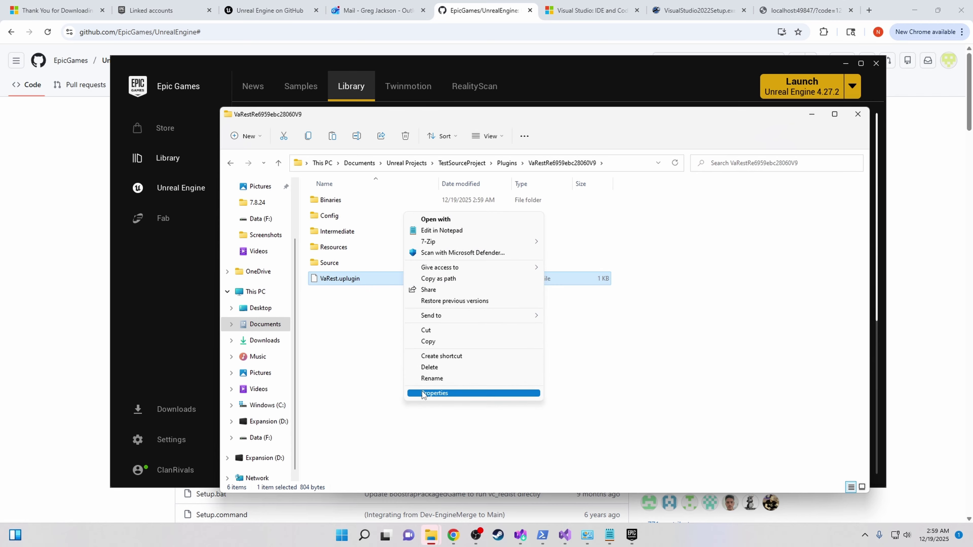
pyautogui.rightClick(367, 280)
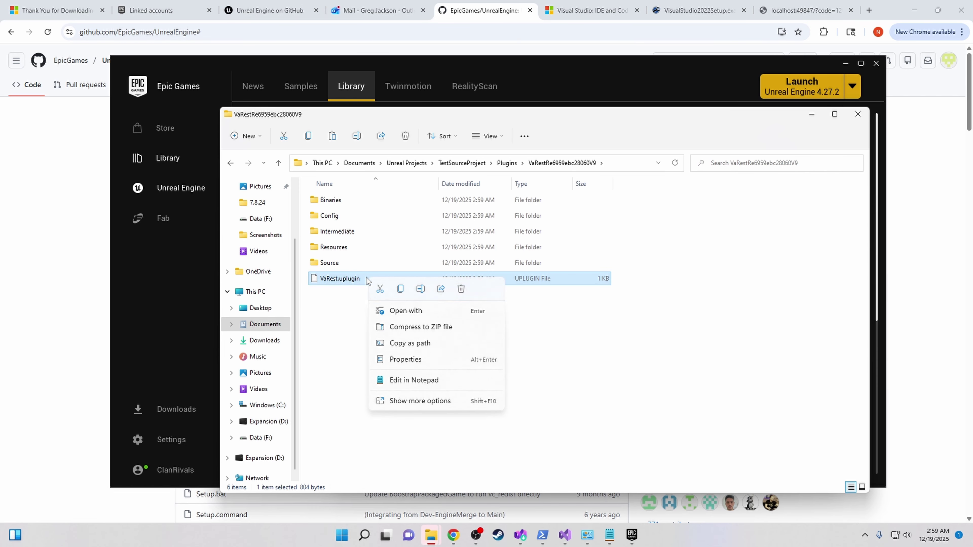
pyautogui.click(415, 380)
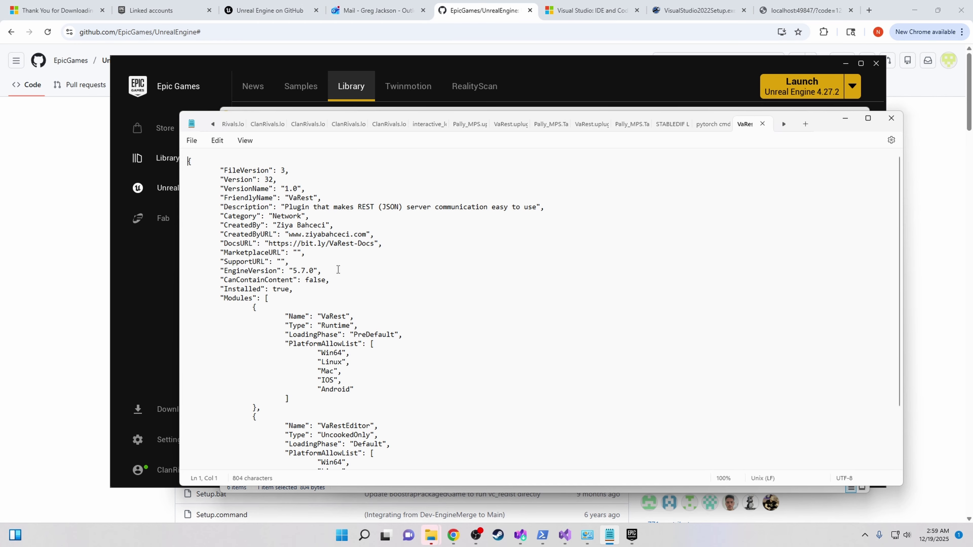
# Examine the EngineVersion line in VaRest.uplugin, close the file and minimise Notepad
pyautogui.moveTo(339, 270); pyautogui.dragTo(167, 270)
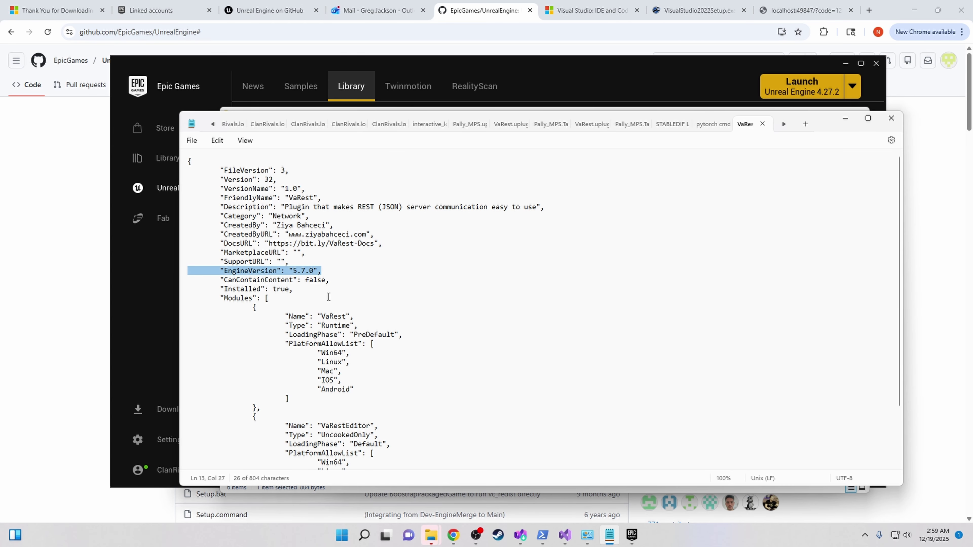
pyautogui.click(339, 270)
pyautogui.moveTo(339, 270); pyautogui.dragTo(177, 272)
pyautogui.click(340, 271)
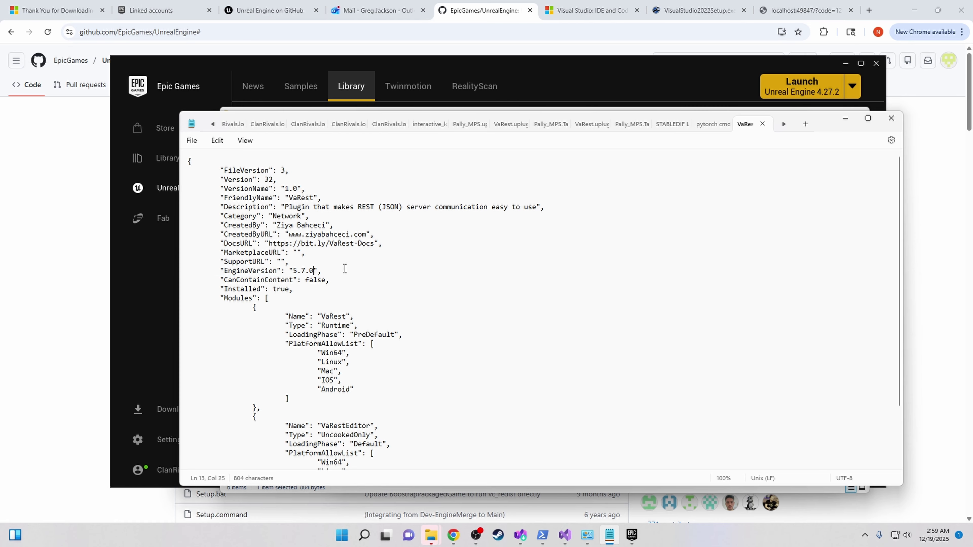
pyautogui.moveTo(340, 271); pyautogui.dragTo(186, 271)
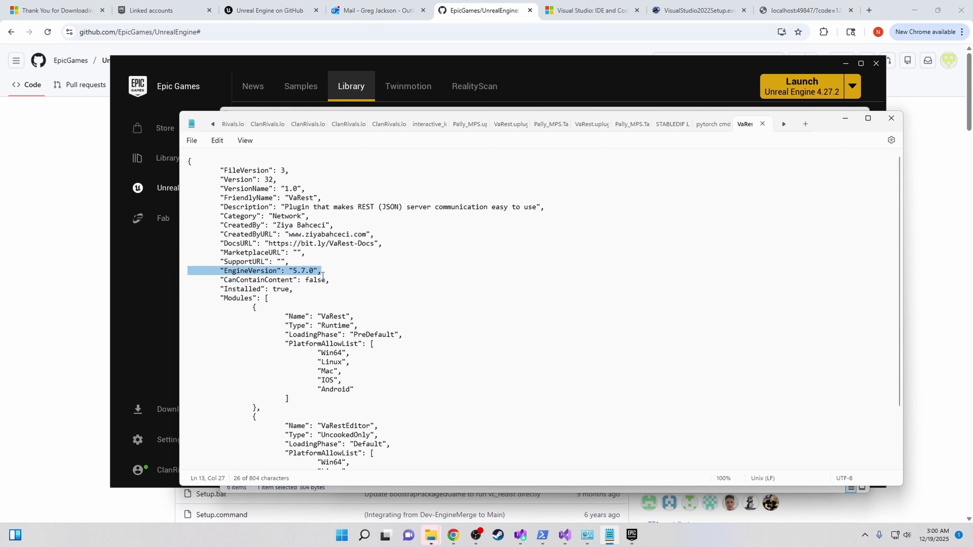
pyautogui.moveTo(321, 271); pyautogui.dragTo(178, 271)
pyautogui.click(318, 271)
pyautogui.doubleClick(303, 270)
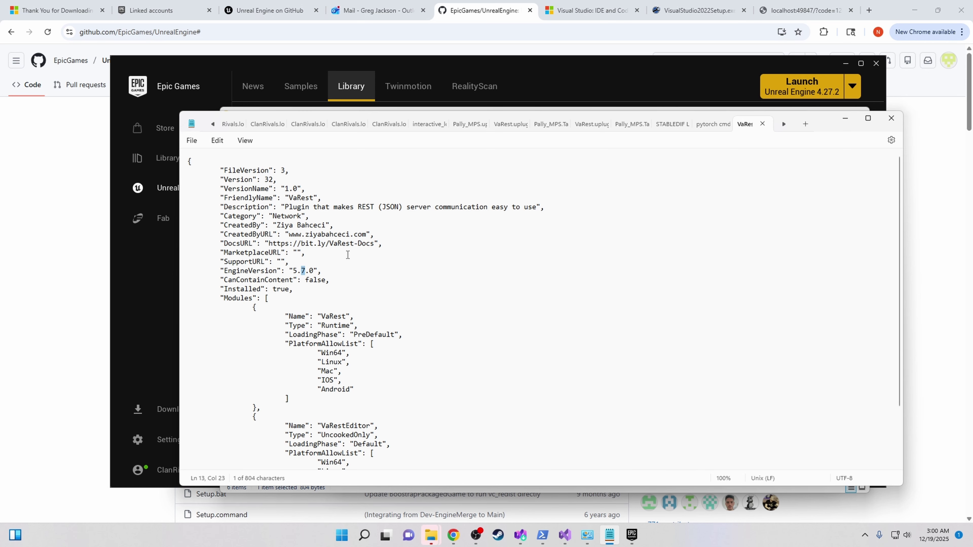
pyautogui.click(762, 124)
pyautogui.click(845, 119)
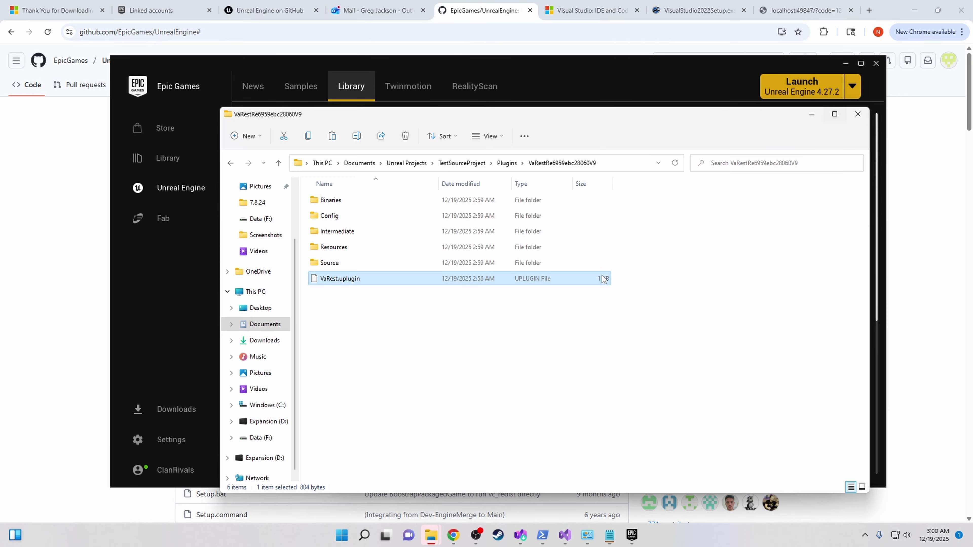
# Return to the TestSourceProject folder, open the TestSourceProject project file and read the missing modules prompt
pyautogui.click(481, 309)
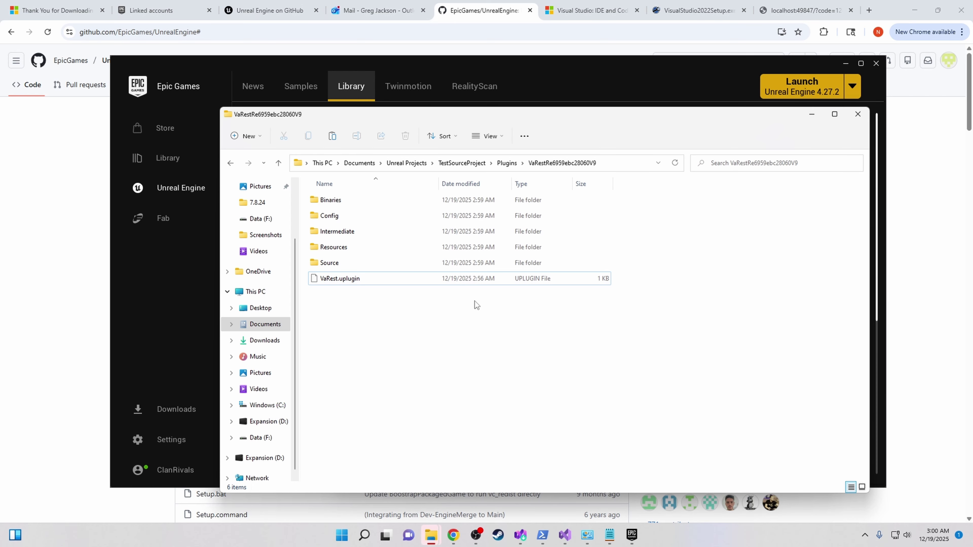
pyautogui.click(461, 164)
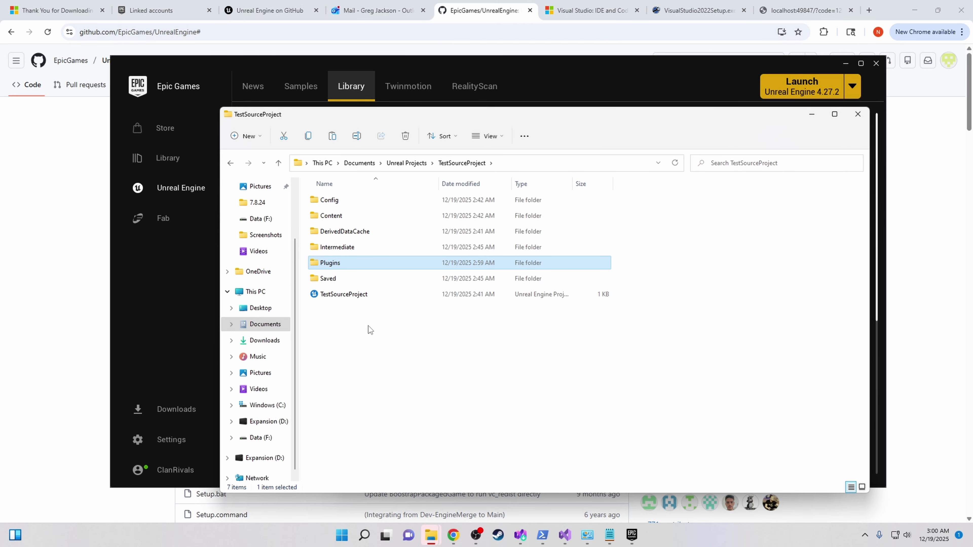
pyautogui.doubleClick(363, 298)
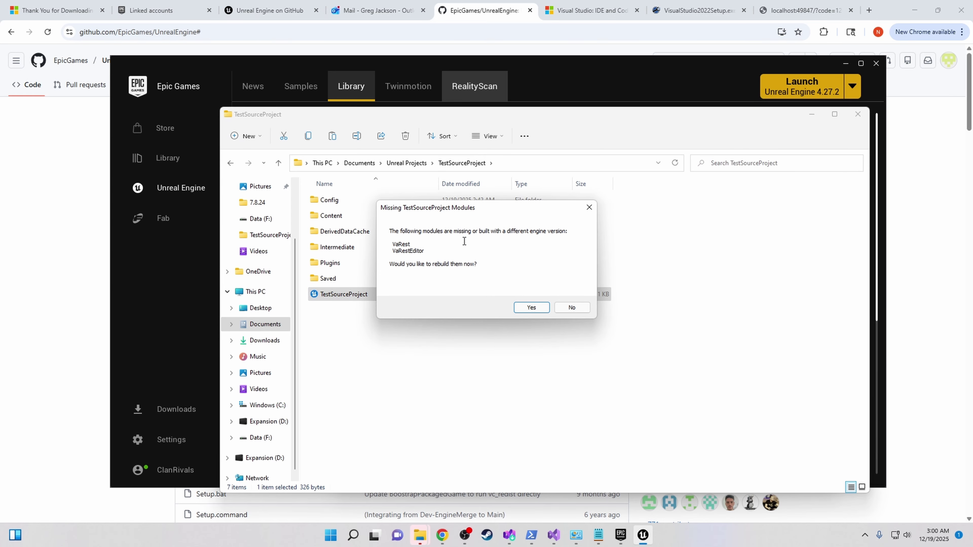
pyautogui.moveTo(447, 231); pyautogui.dragTo(572, 230)
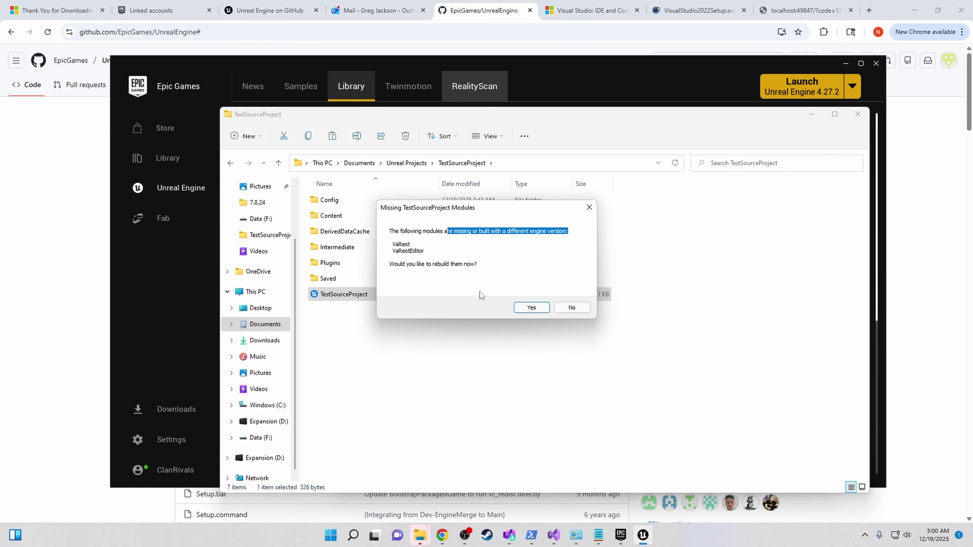